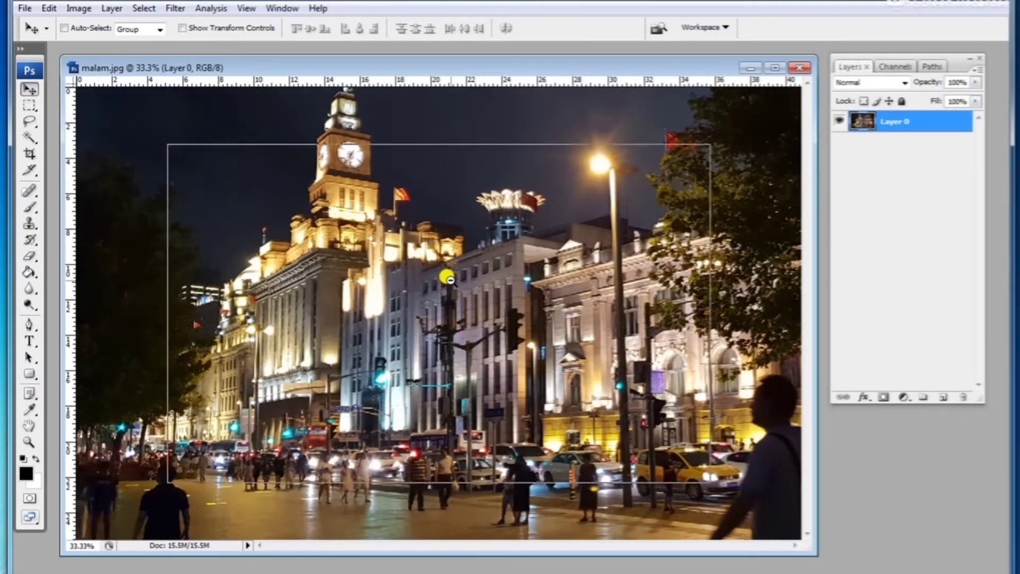
Step: Open the wooden floor texture image from the desktop
key(ctrl+minus)
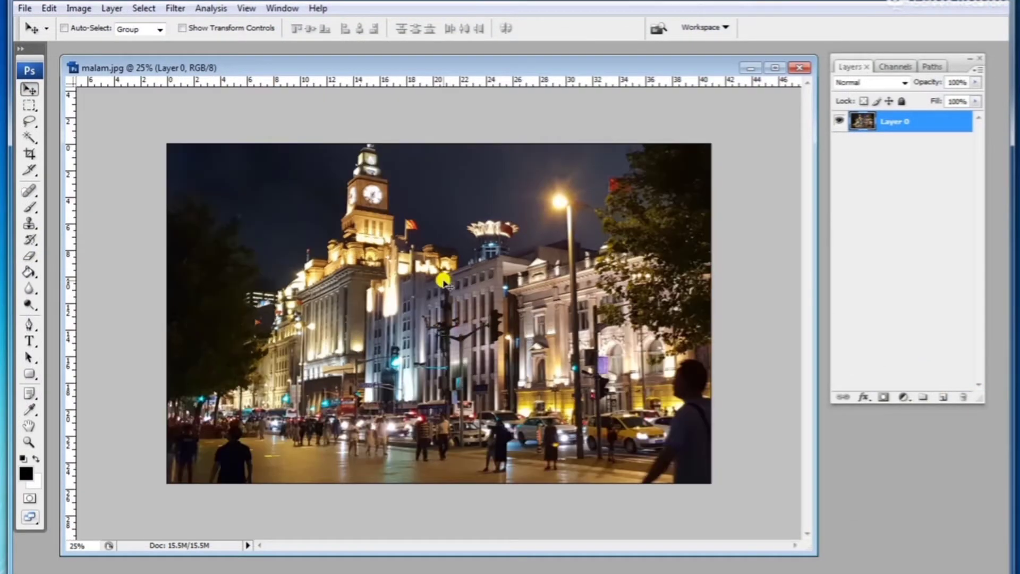
click(27, 8)
click(46, 37)
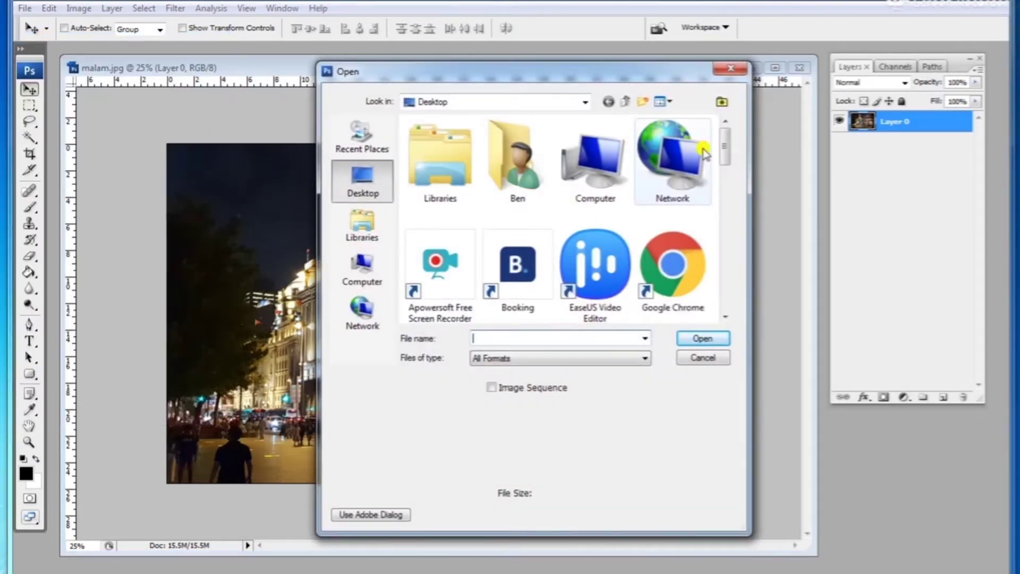
drag(724, 141, 724, 234)
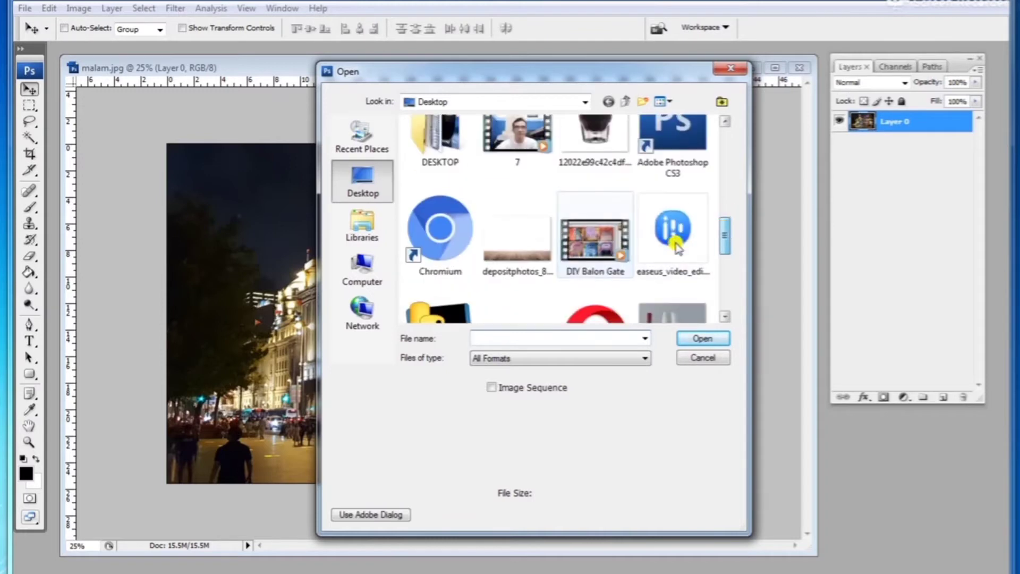
double_click(541, 249)
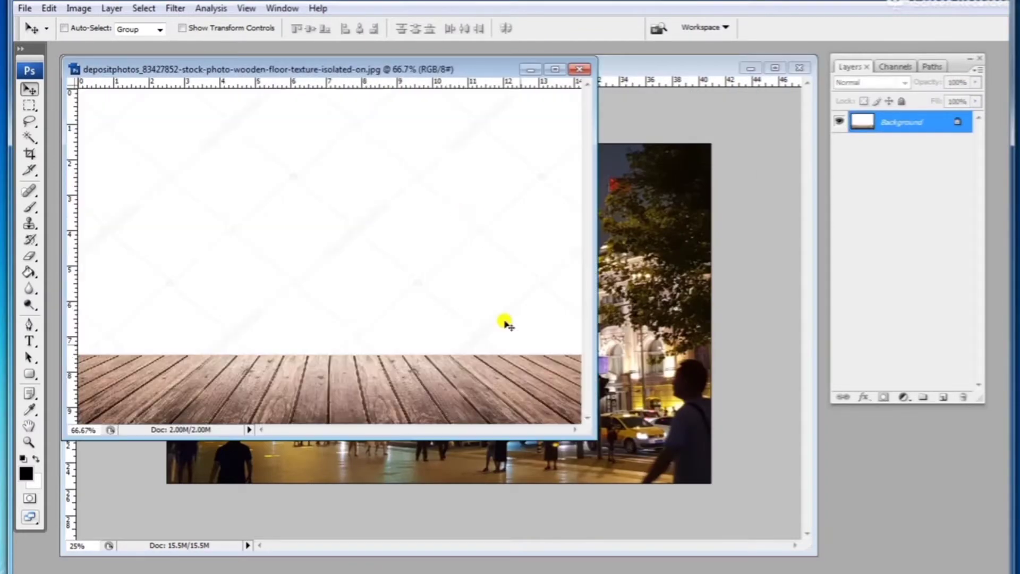
Step: Select the wooden floor strip at the bottom of the texture image with the Rectangular Marquee tool
drag(584, 429, 617, 447)
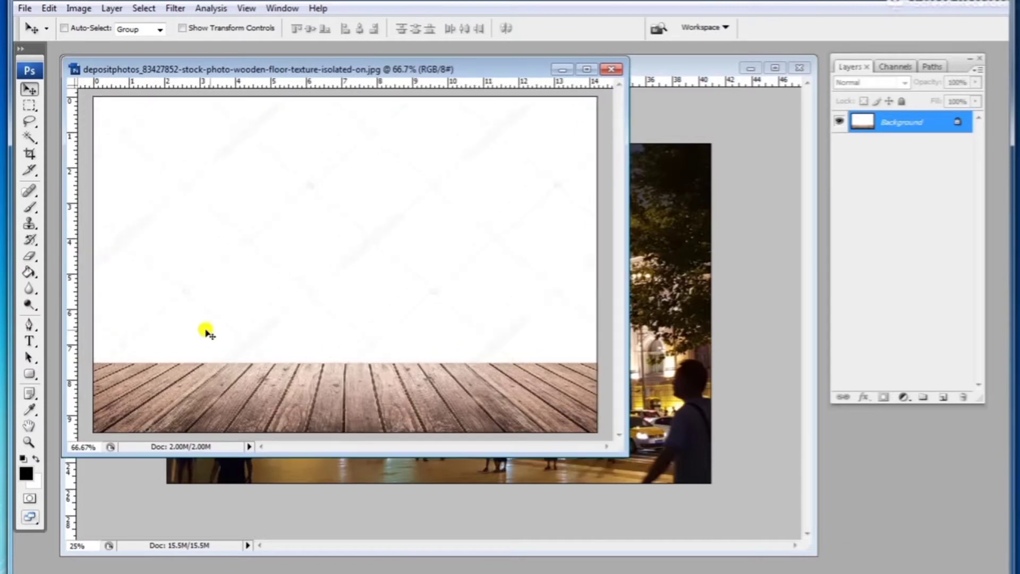
click(30, 106)
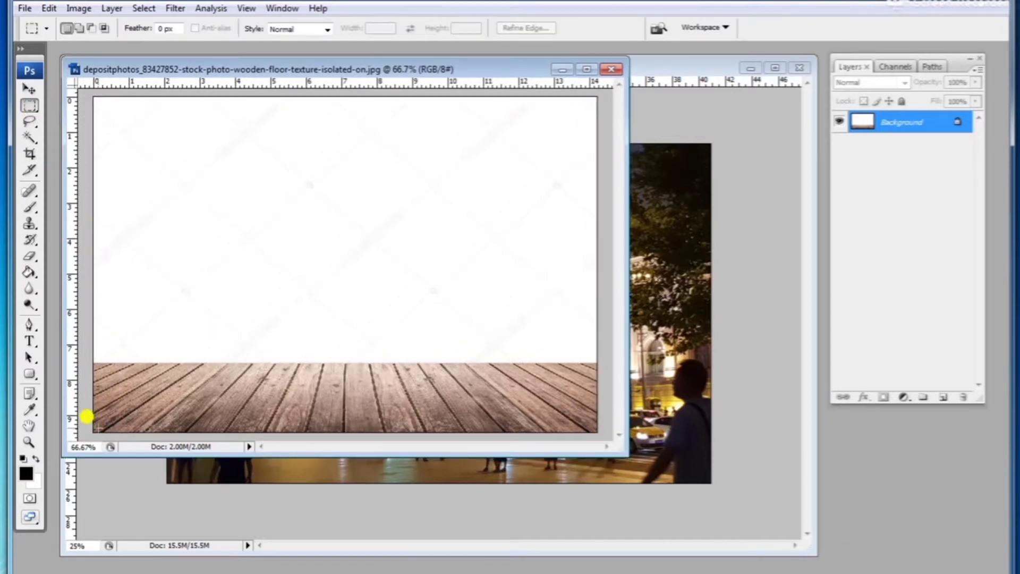
click(30, 106)
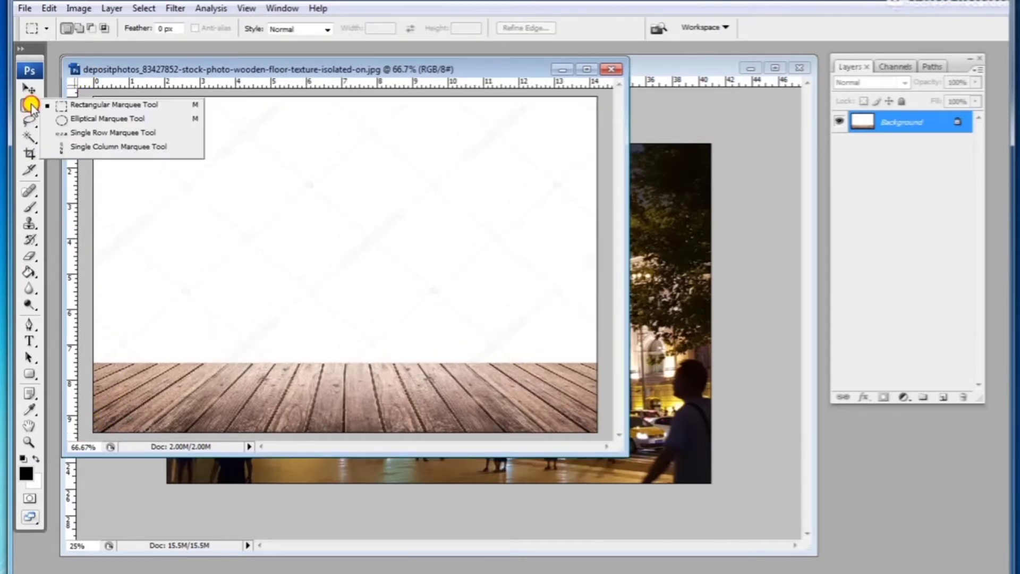
click(106, 105)
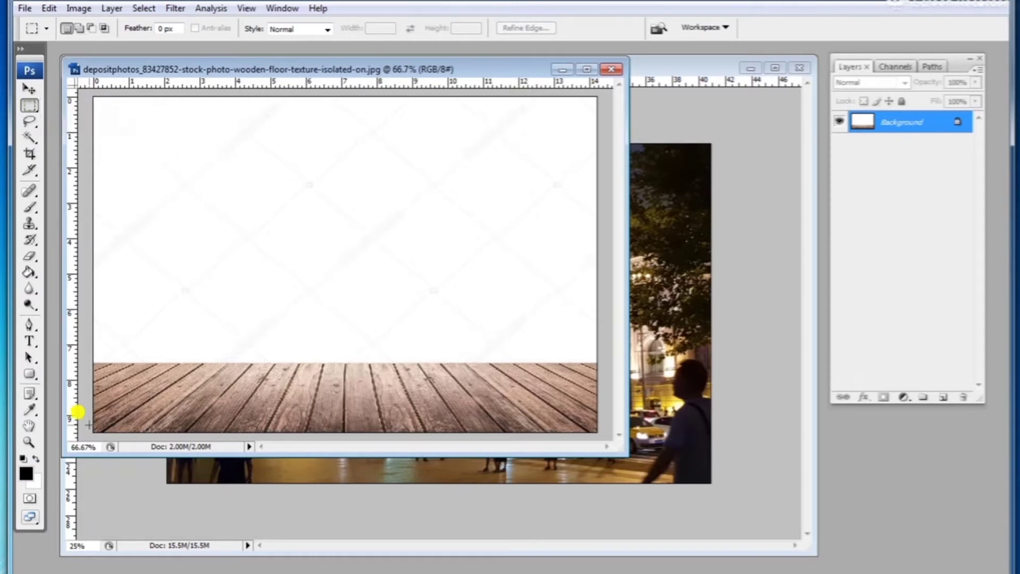
drag(89, 435, 598, 365)
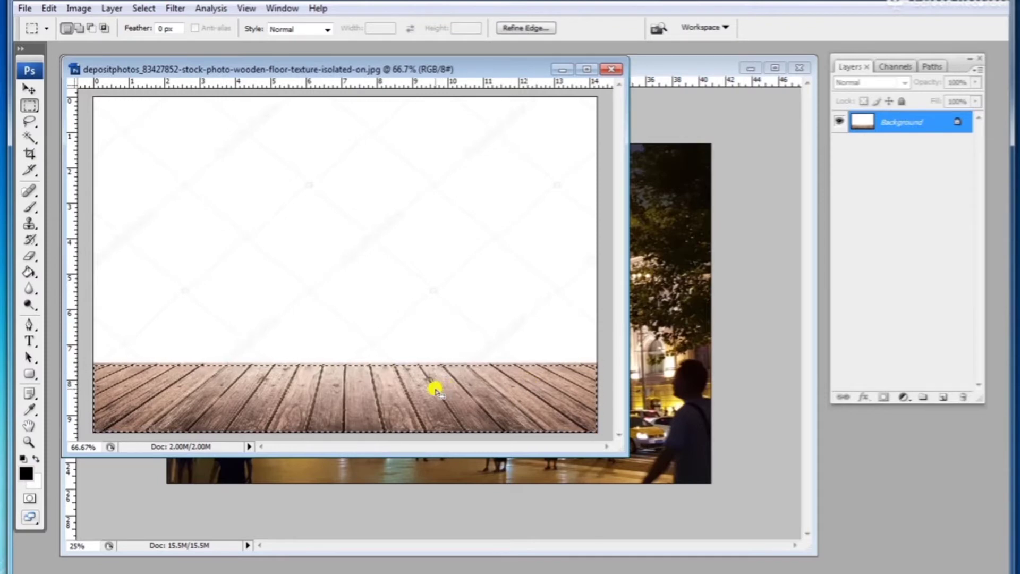
Step: Copy the floor selection and paste it into the night street photo as a new layer
click(49, 8)
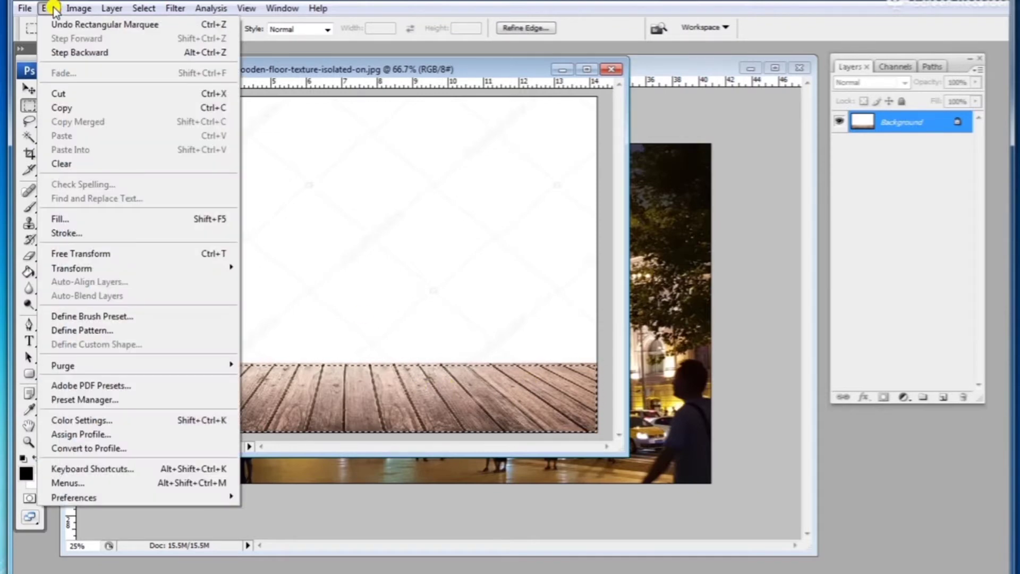
mouse_move(72, 10)
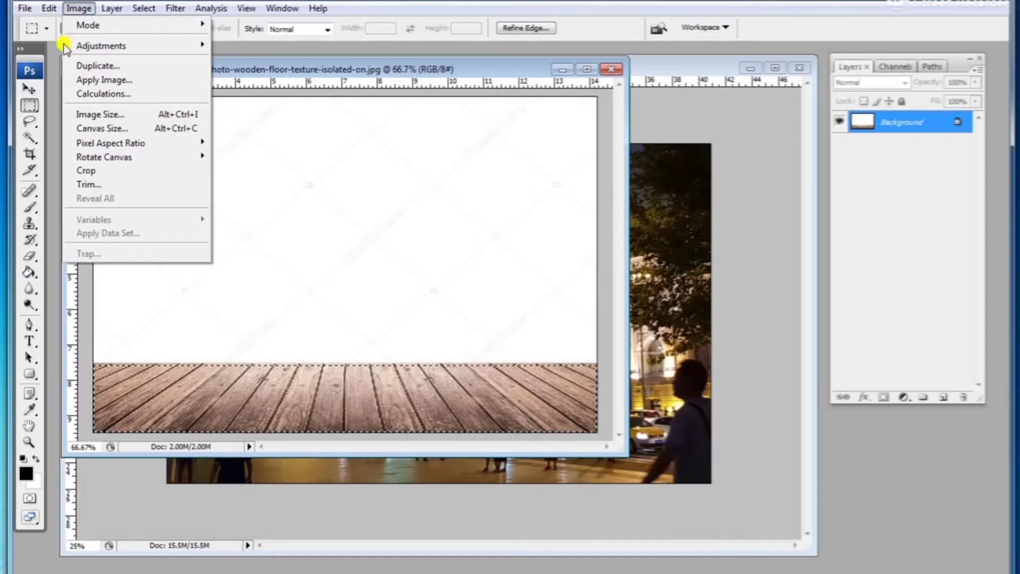
click(68, 107)
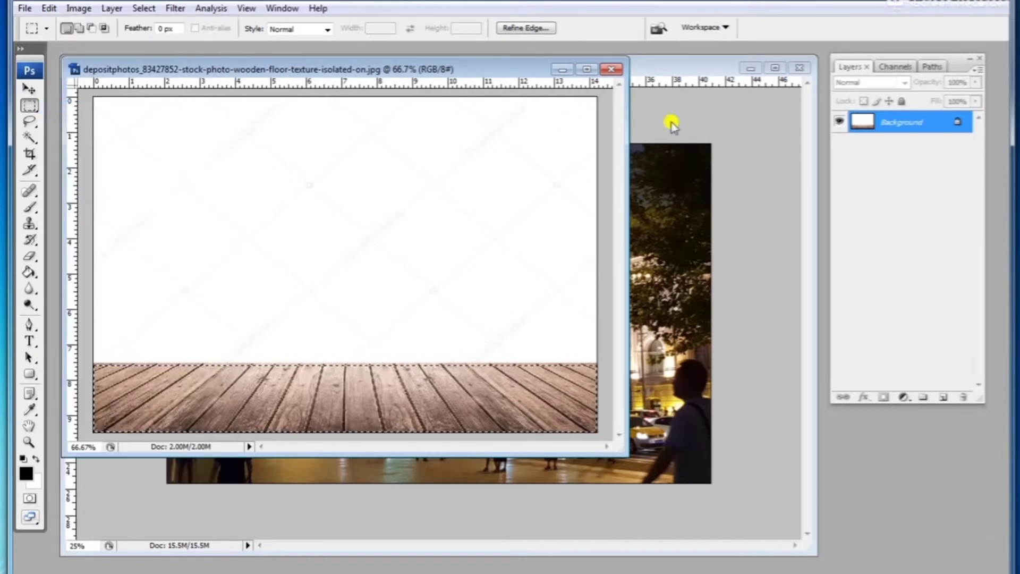
click(638, 125)
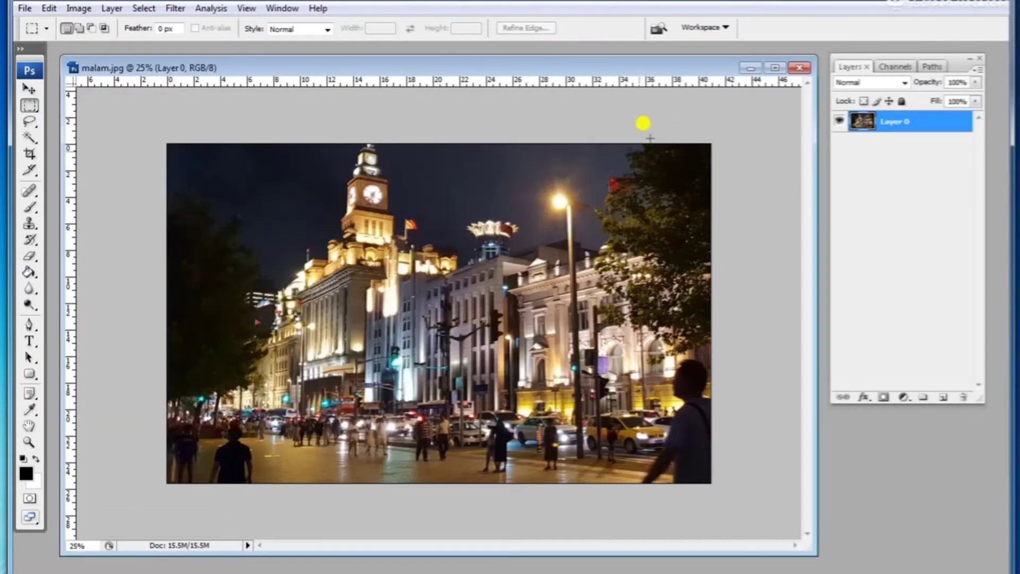
click(51, 9)
mouse_move(77, 9)
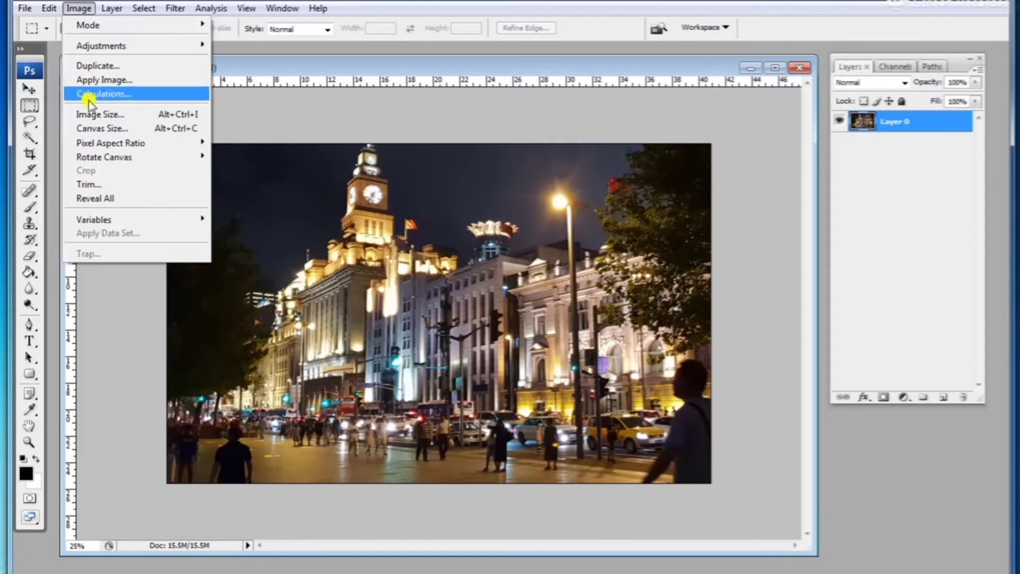
click(75, 132)
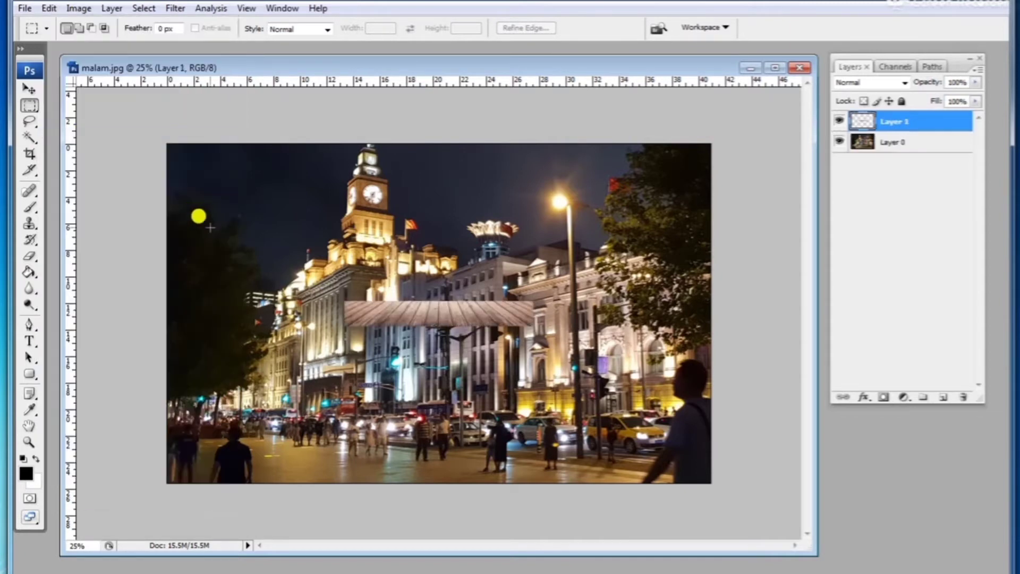
Step: Move the pasted floor layer to the photo's bottom-left corner
click(29, 90)
drag(372, 307, 219, 471)
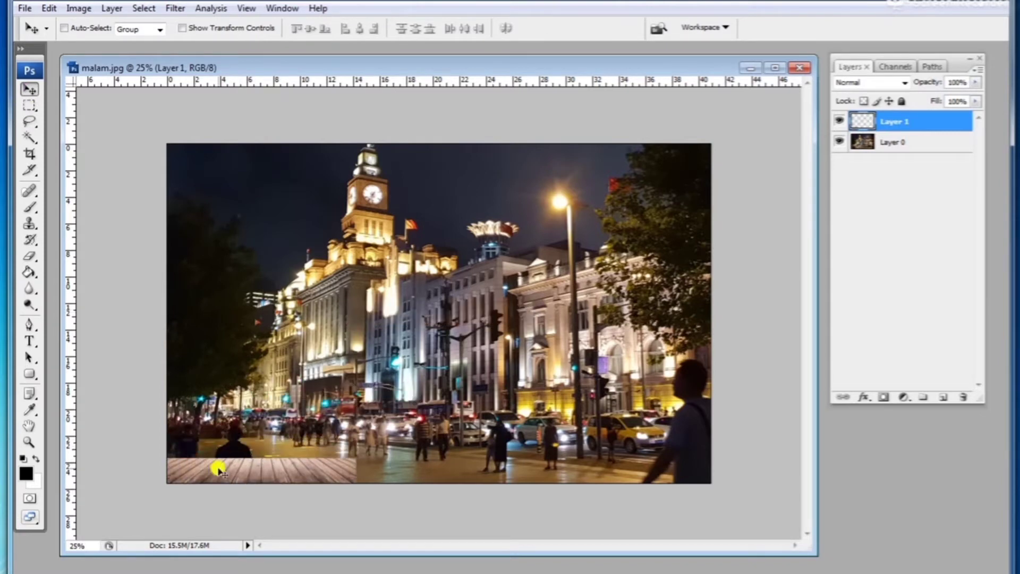
key(ctrl+t)
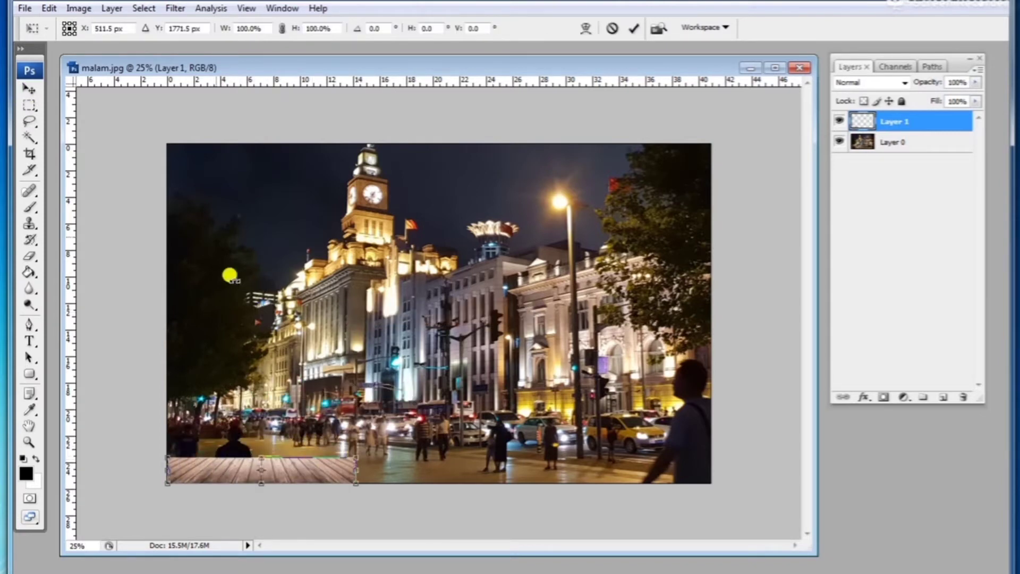
key(Return)
Step: Scale the floor layer so it spans the full width of the photo's bottom
click(49, 8)
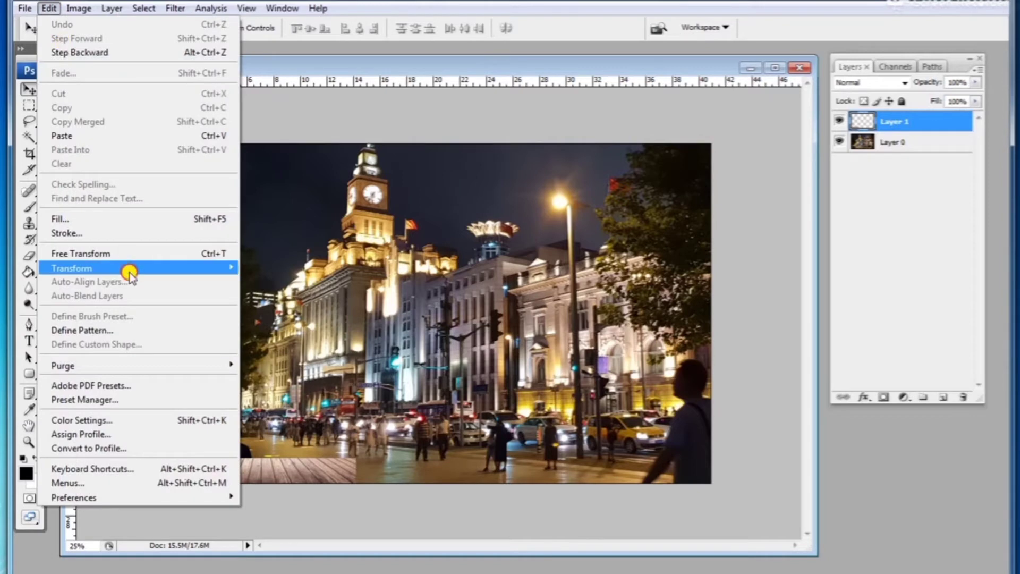
mouse_move(130, 268)
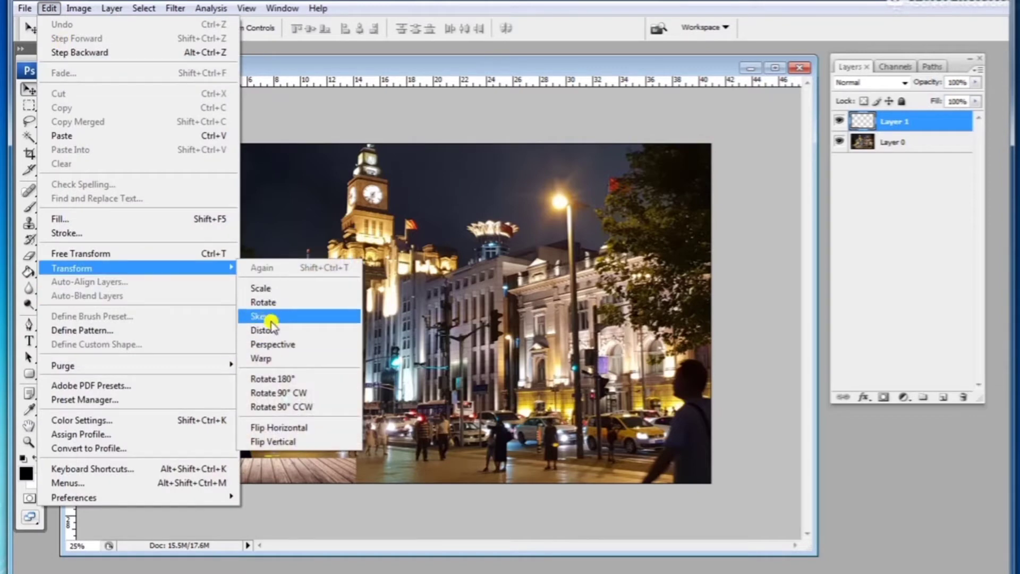
click(263, 289)
drag(353, 452, 724, 413)
drag(169, 419, 129, 414)
key(Return)
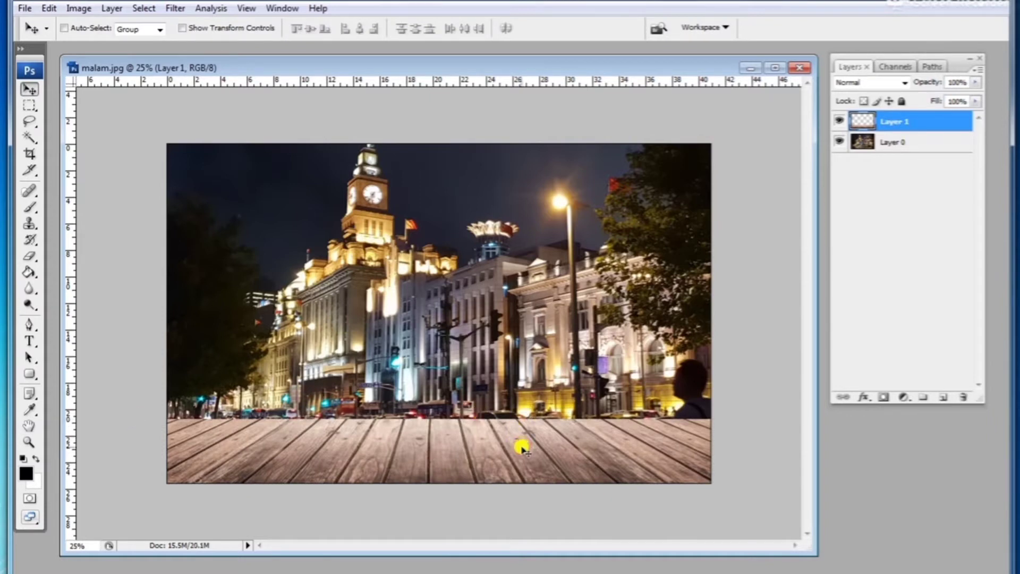
Step: Enlarge the floor layer slightly with Free Transform so it overhangs both sides
key(ctrl+t)
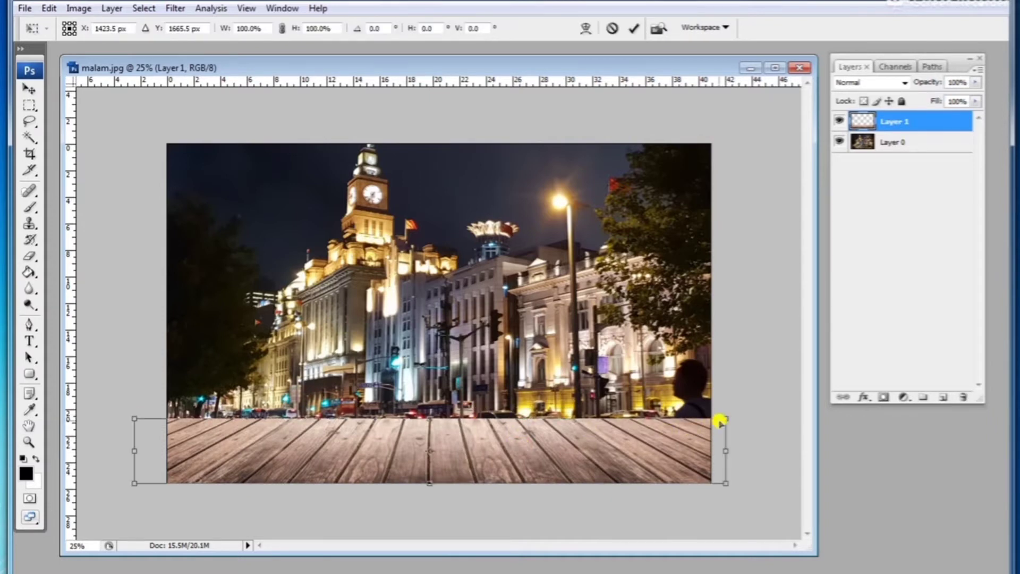
drag(723, 414, 758, 405)
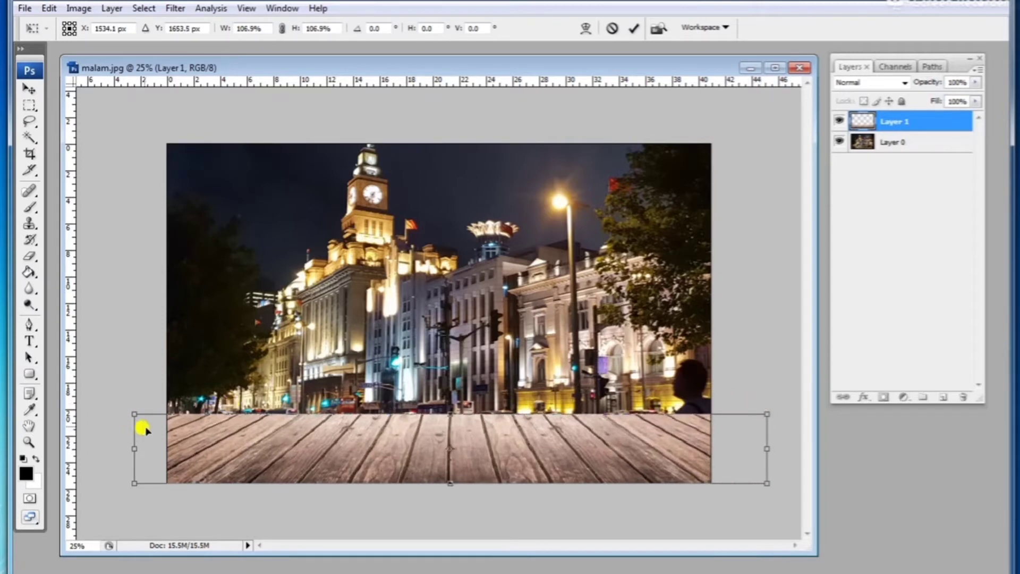
drag(131, 408, 120, 405)
key(Return)
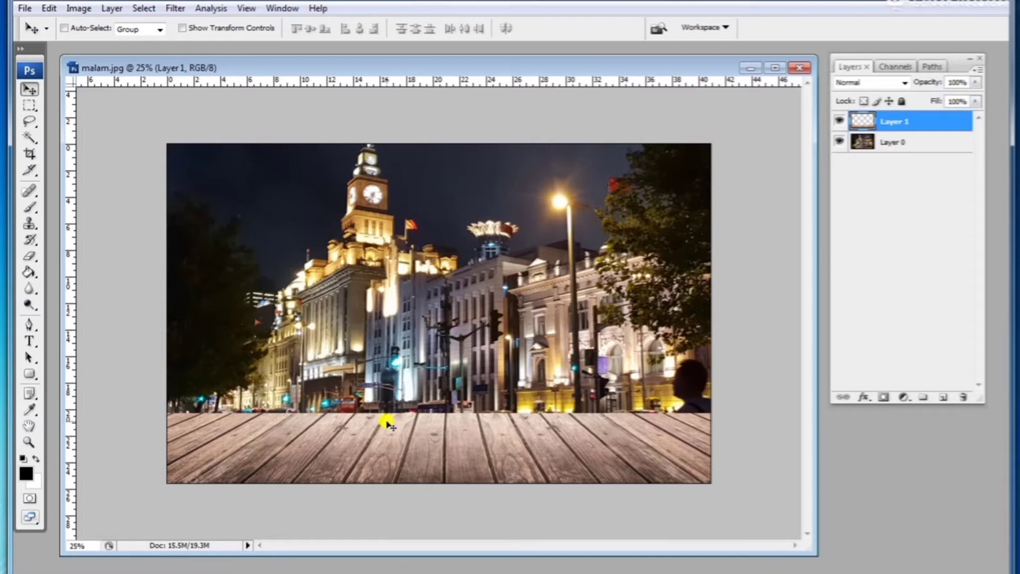
Step: Reduce the floor layer's height to about 67% and apply a Perspective transform to its bottom corners
key(ctrl+t)
drag(445, 413, 444, 436)
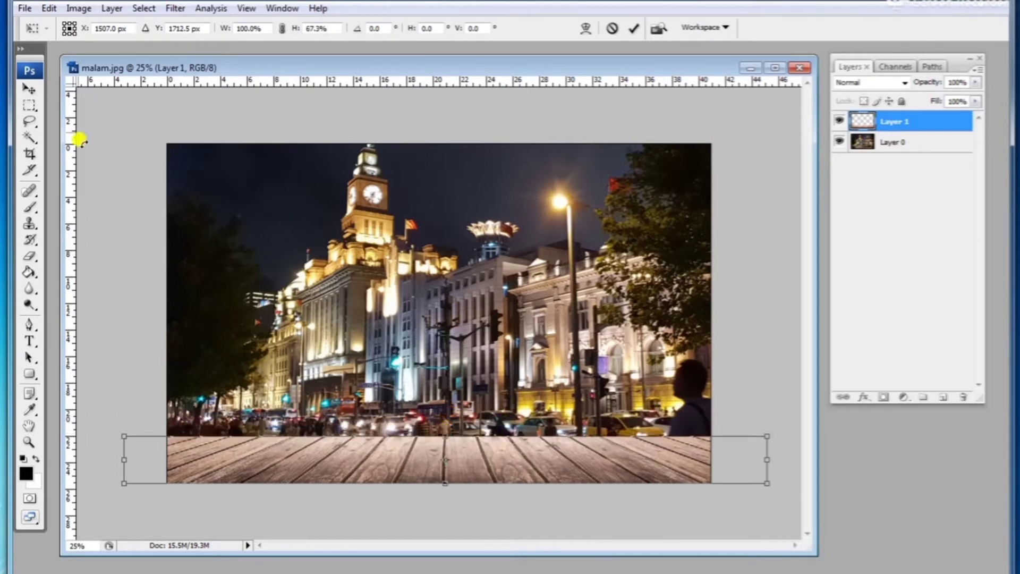
click(50, 11)
mouse_move(218, 269)
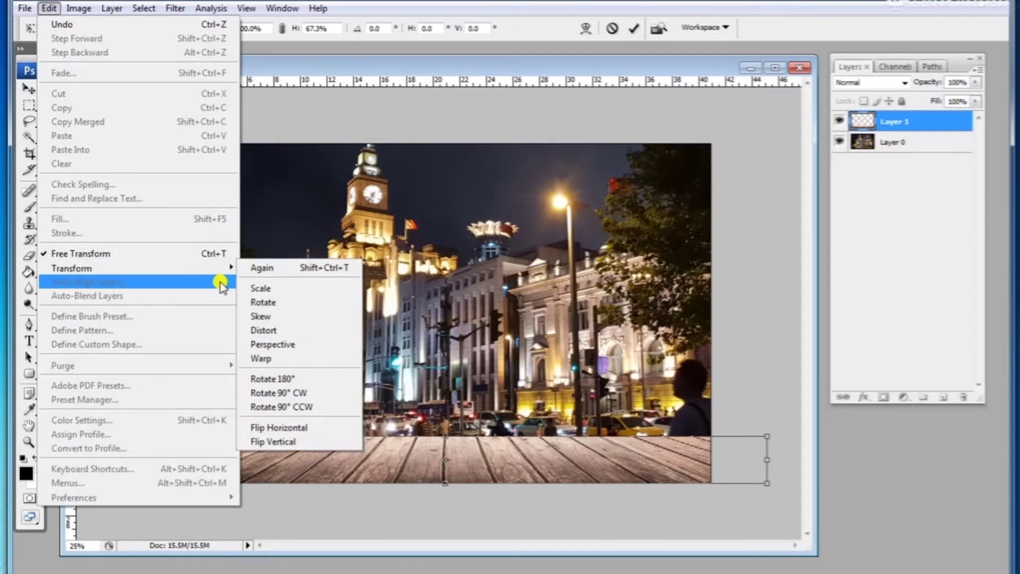
click(269, 348)
drag(124, 436, 162, 466)
key(Return)
Step: Stretch the floor layer wider with Free Transform by pulling its lower right corner
key(ctrl+t)
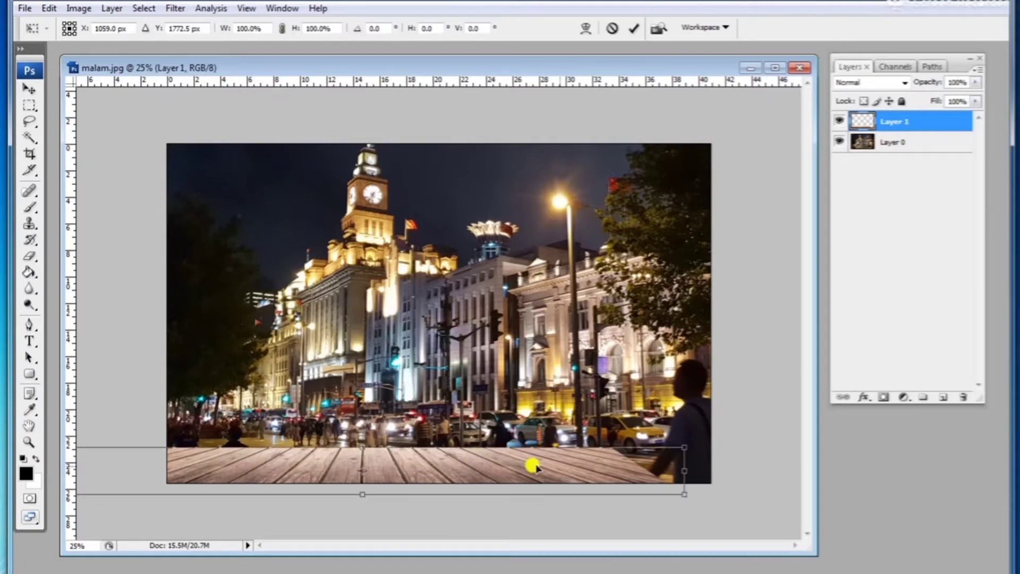
drag(685, 471, 792, 480)
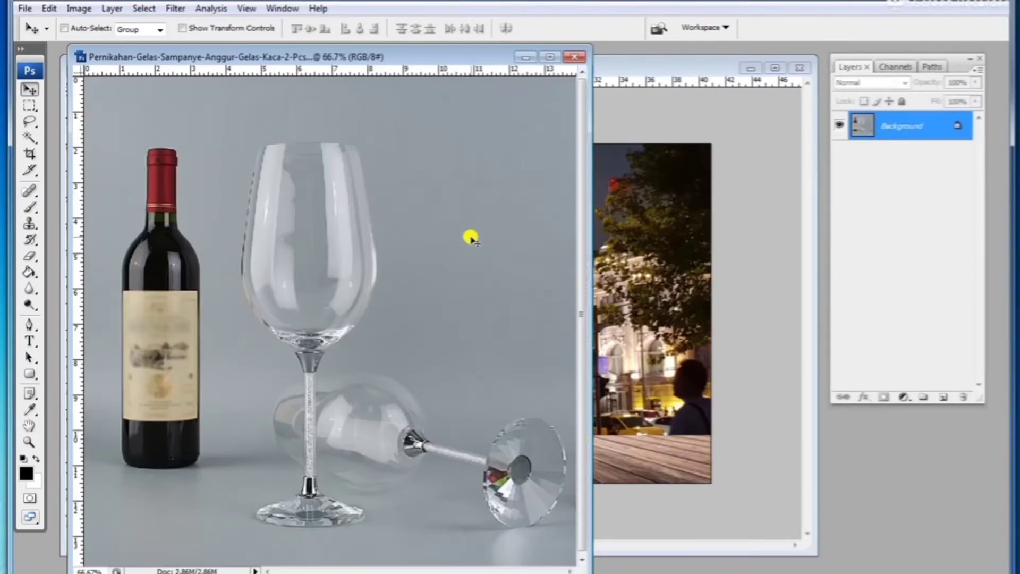
Step: Zoom in on the wine glass image and trace the standing glass's outline with the Pen tool
key(p)
key(ctrl+plus)
key(ctrl+plus)
click(254, 208)
drag(367, 190, 479, 187)
drag(550, 209, 549, 229)
scroll(553, 337, down, 2)
drag(554, 422, 554, 470)
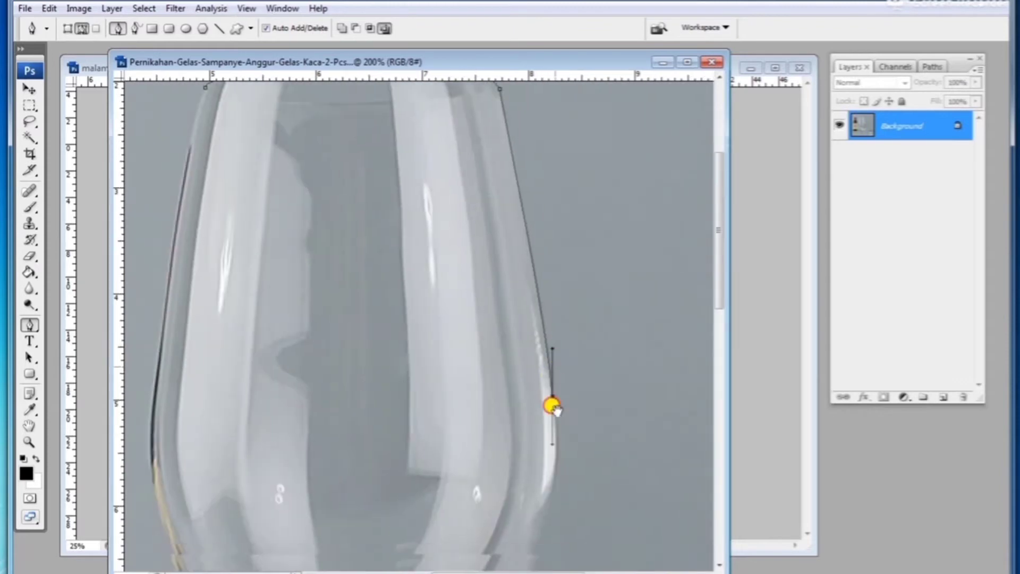
drag(558, 384, 573, 187)
alt+click(569, 225)
drag(419, 515, 609, 278)
alt+click(431, 372)
drag(403, 440, 396, 458)
drag(395, 456, 526, 305)
drag(683, 423, 492, 366)
drag(535, 455, 307, 275)
alt+click(535, 455)
drag(309, 283, 321, 283)
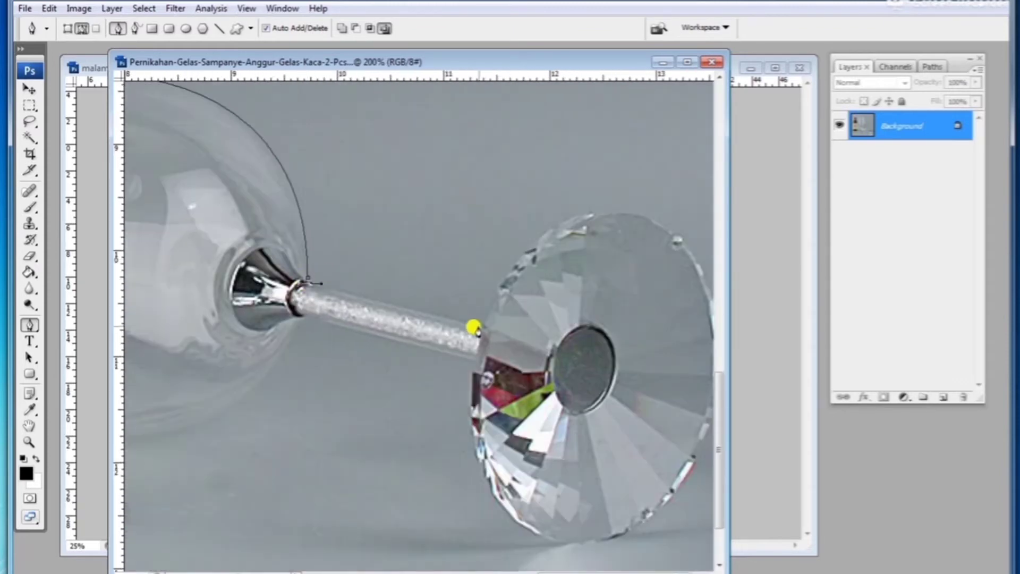
Step: Continue the Pen path around the lying glass's foot, bowl and the standing glass's stem
click(480, 327)
drag(480, 325, 443, 267)
drag(568, 153, 659, 148)
alt+click(569, 153)
drag(677, 242, 696, 335)
alt+click(676, 242)
drag(568, 483, 422, 536)
alt+click(569, 482)
drag(441, 302, 415, 526)
alt+click(440, 301)
click(268, 259)
click(260, 263)
drag(260, 261, 507, 259)
drag(183, 321, 303, 320)
click(300, 322)
click(307, 351)
drag(337, 386, 350, 388)
click(406, 409)
drag(405, 409, 497, 382)
drag(537, 404, 533, 420)
click(535, 420)
drag(353, 450, 226, 398)
alt+click(353, 450)
click(334, 353)
drag(358, 305, 438, 403)
click(363, 294)
drag(349, 219, 356, 193)
drag(341, 243, 314, 355)
alt+click(349, 218)
drag(434, 138, 502, 126)
scroll(415, 213, up, 5)
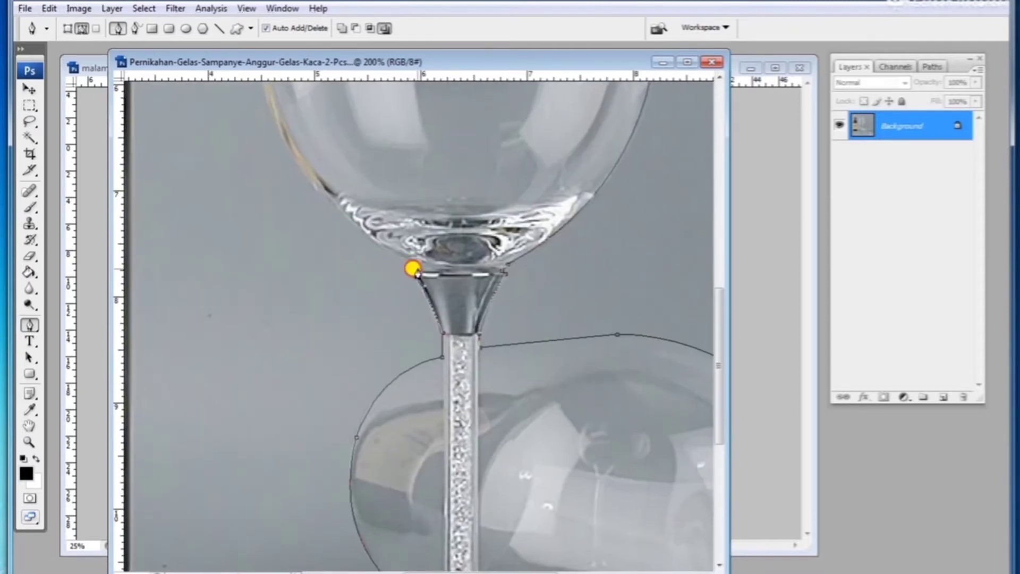
Step: Trace the wine bottle's outline with the Pen tool
key(ctrl+minus)
click(364, 146)
scroll(319, 154, down, 1)
scroll(220, 139, up, 2)
click(298, 173)
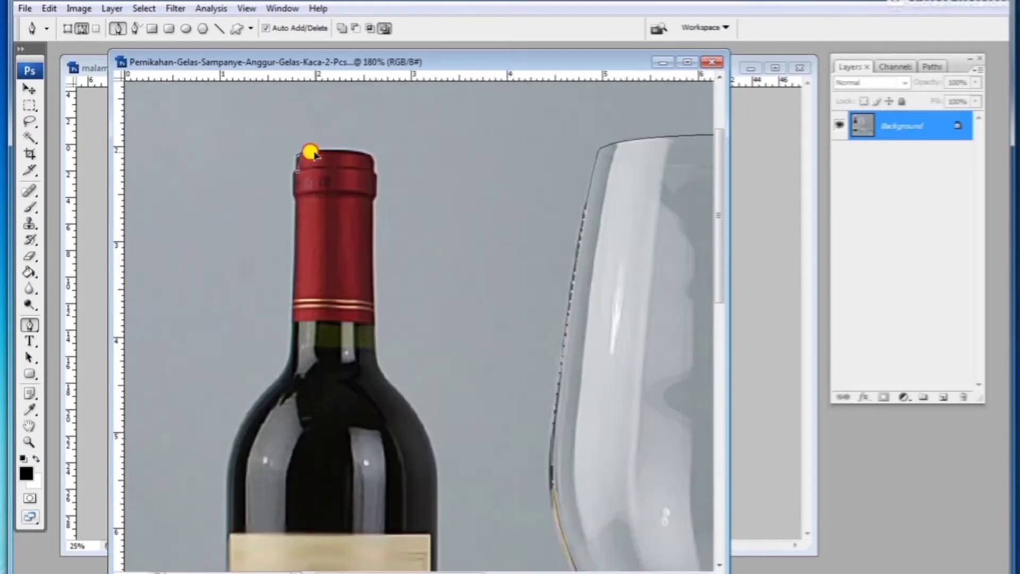
drag(306, 154, 312, 152)
scroll(310, 154, up, 6)
scroll(380, 258, down, 4)
drag(447, 225, 446, 253)
alt+click(446, 226)
drag(449, 532, 452, 376)
click(378, 232)
alt+click(413, 336)
scroll(414, 340, down, 2)
drag(459, 452, 445, 366)
drag(447, 505, 436, 133)
click(431, 432)
drag(410, 477, 390, 482)
click(239, 482)
drag(205, 441, 198, 419)
drag(205, 133, 239, 515)
drag(268, 198, 298, 153)
scroll(305, 159, up, 3)
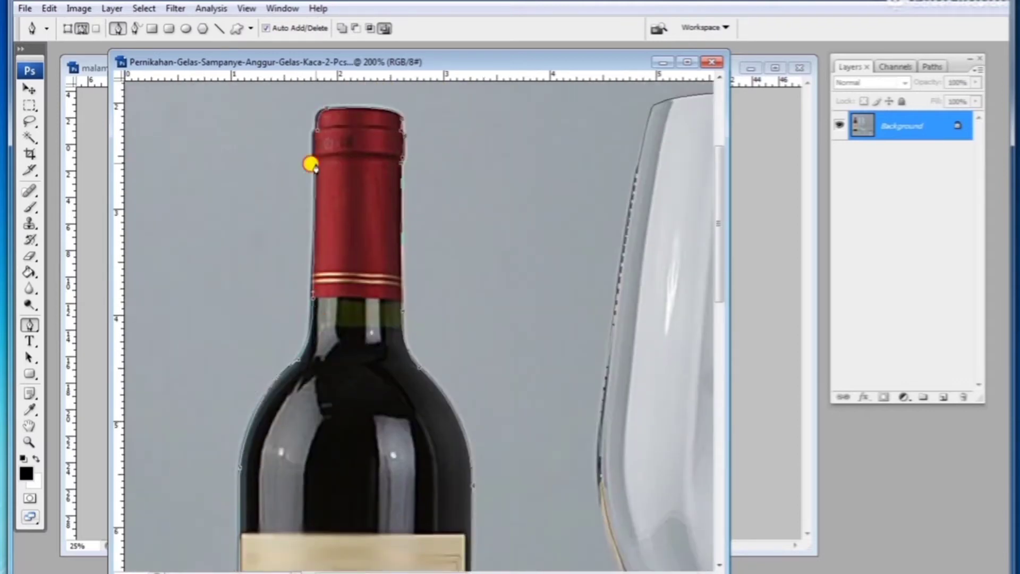
scroll(309, 164, down, 3)
Step: Load the work path as a selection
click(933, 66)
click(895, 395)
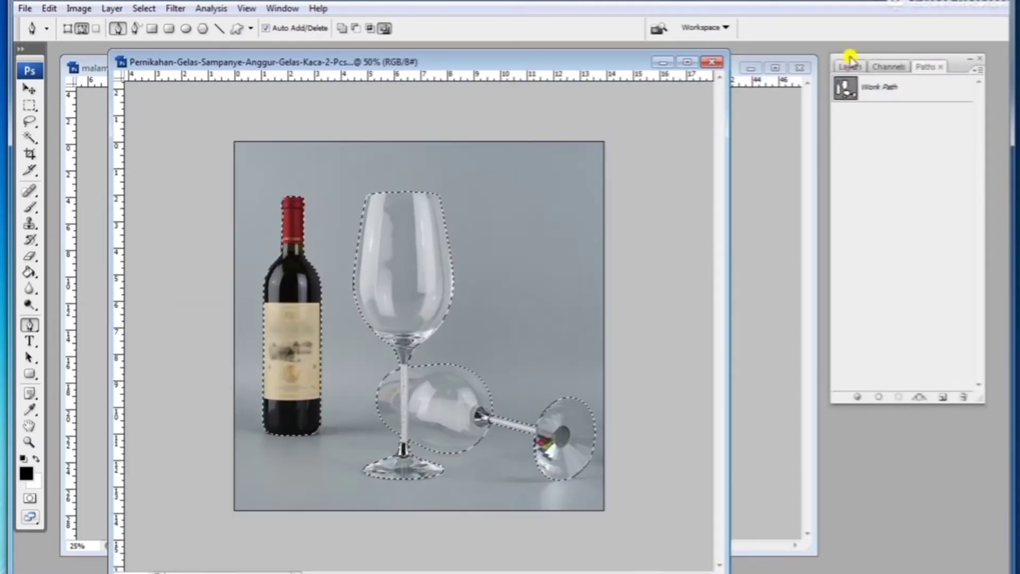
Step: Copy the selected bottle and glasses
click(851, 66)
click(48, 9)
click(85, 107)
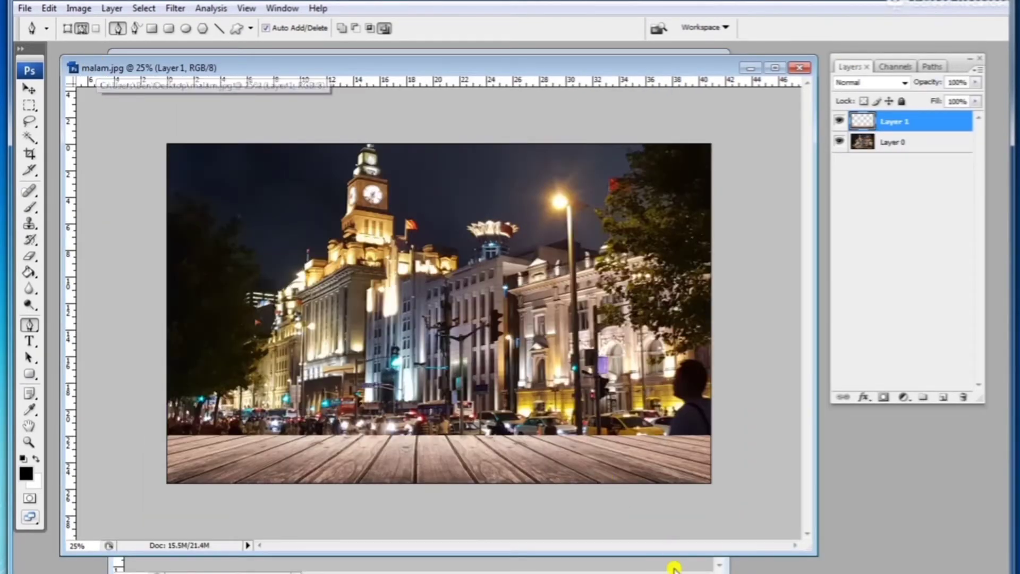
Step: Move the glass image window aside and bring the night street photo to the front
click(671, 564)
drag(637, 49, 617, 136)
click(573, 72)
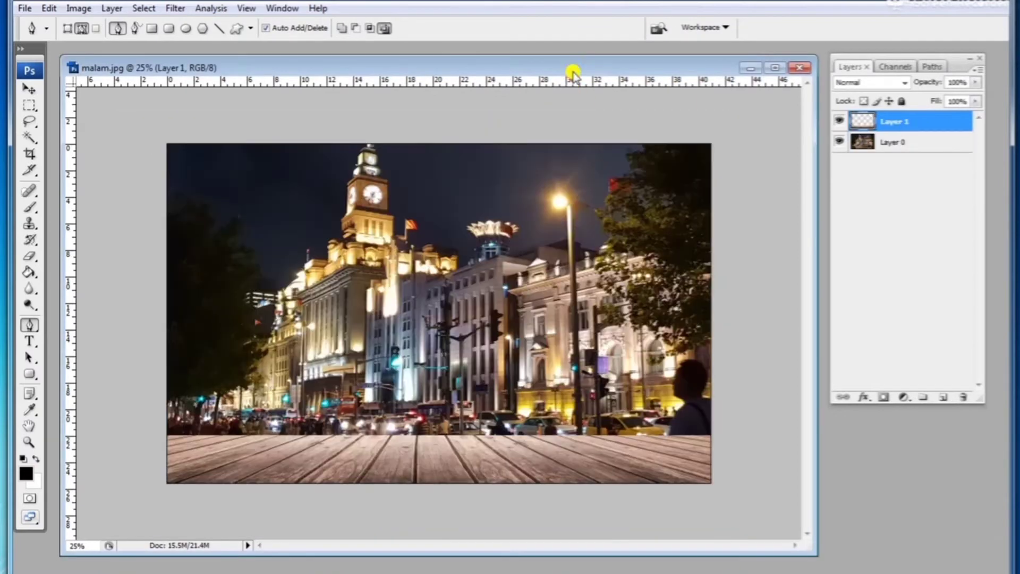
Step: Paste the copied bottle and glasses into the street photo and move them down onto the wooden floor
click(48, 8)
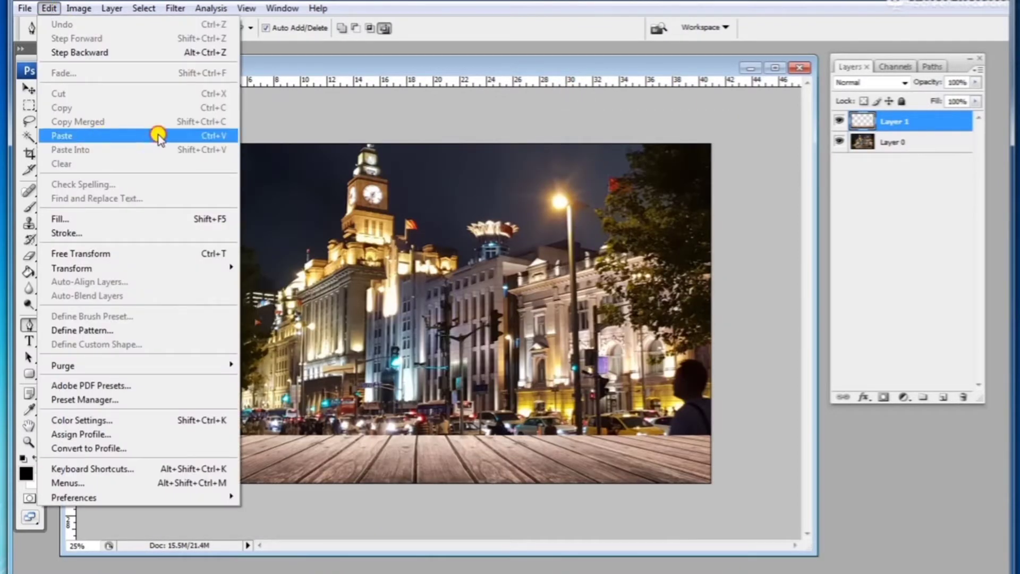
click(158, 136)
click(839, 122)
click(840, 122)
click(29, 89)
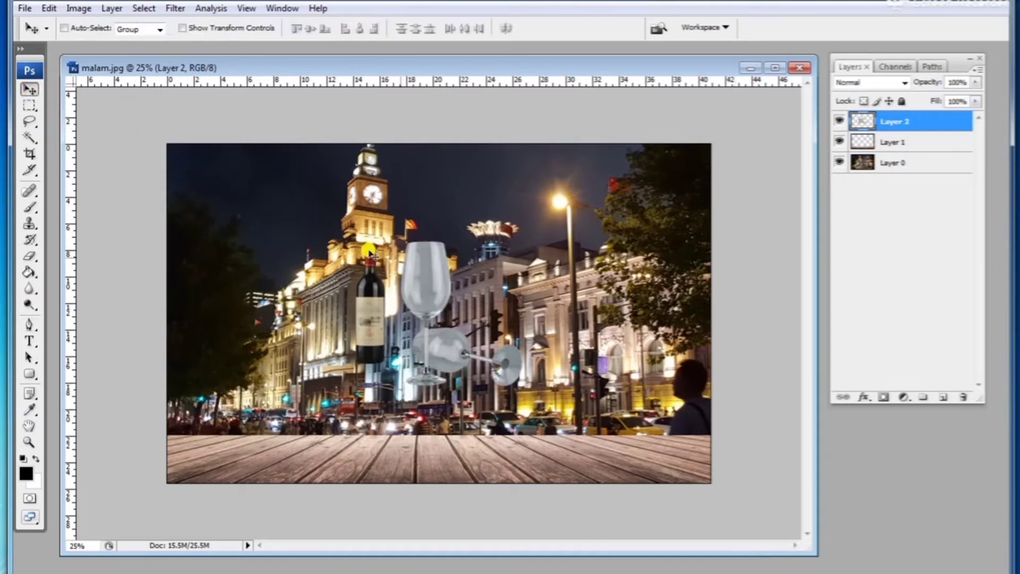
drag(422, 266, 380, 355)
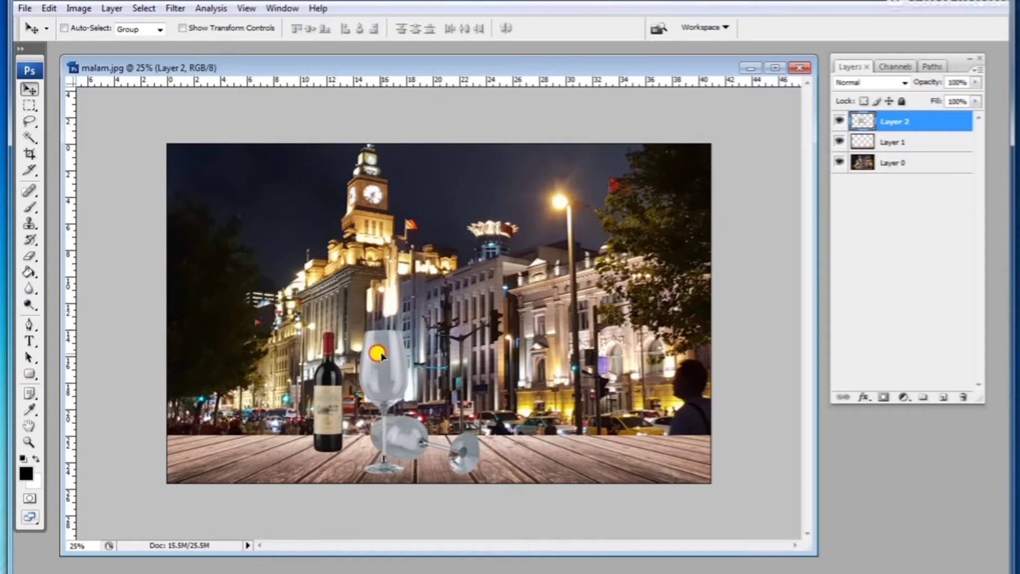
Step: Scale the bottle and glasses up to about 186% width and 180% height and apply the transform
click(48, 8)
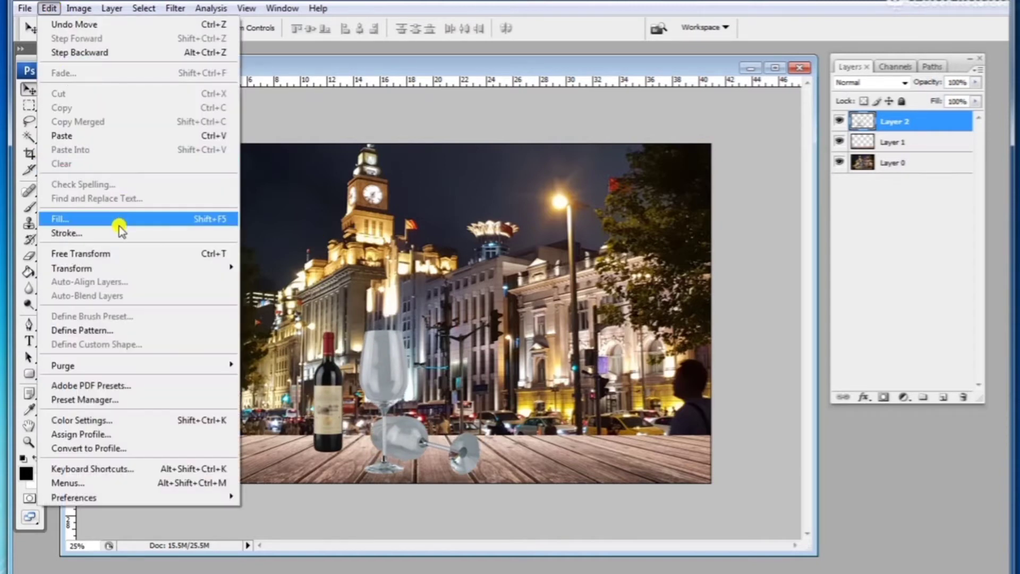
mouse_move(124, 267)
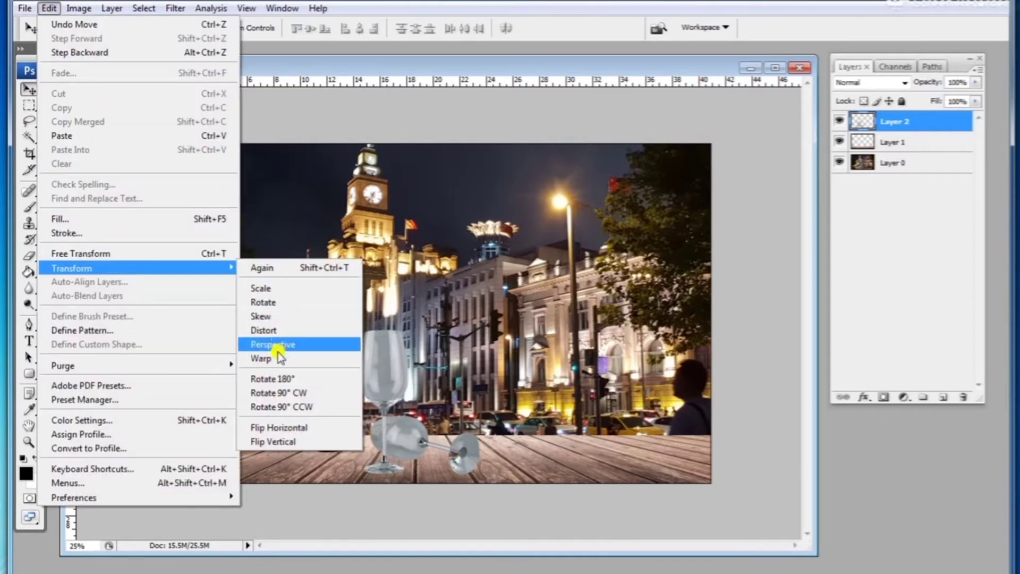
click(277, 288)
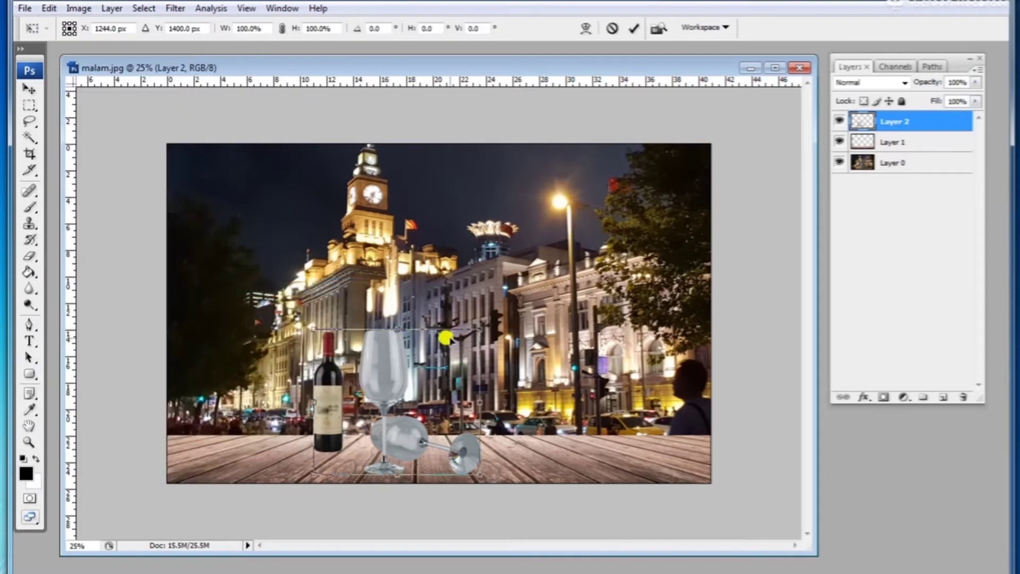
drag(481, 328, 666, 256)
drag(494, 306, 490, 324)
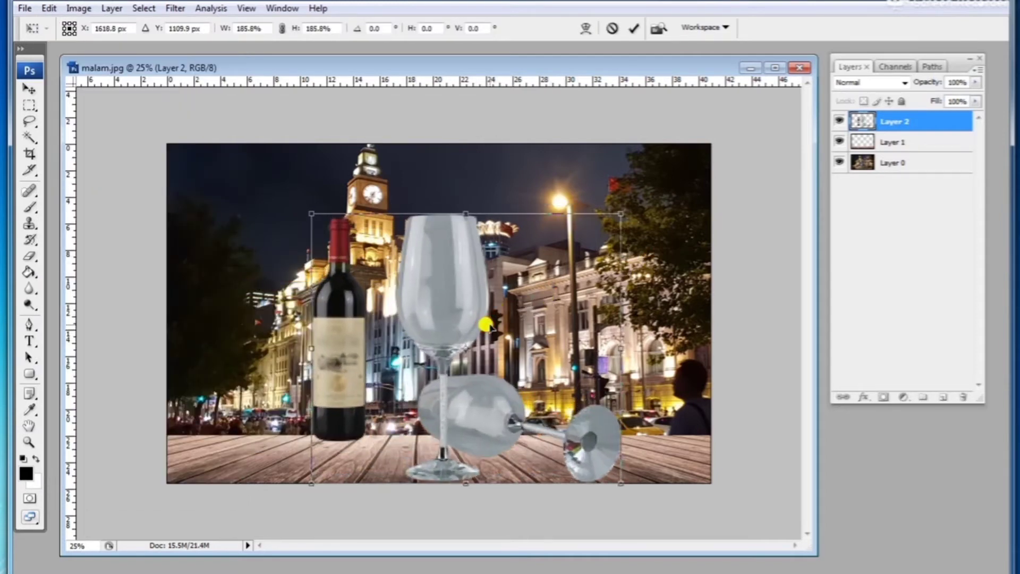
drag(465, 480, 461, 469)
drag(448, 383, 449, 403)
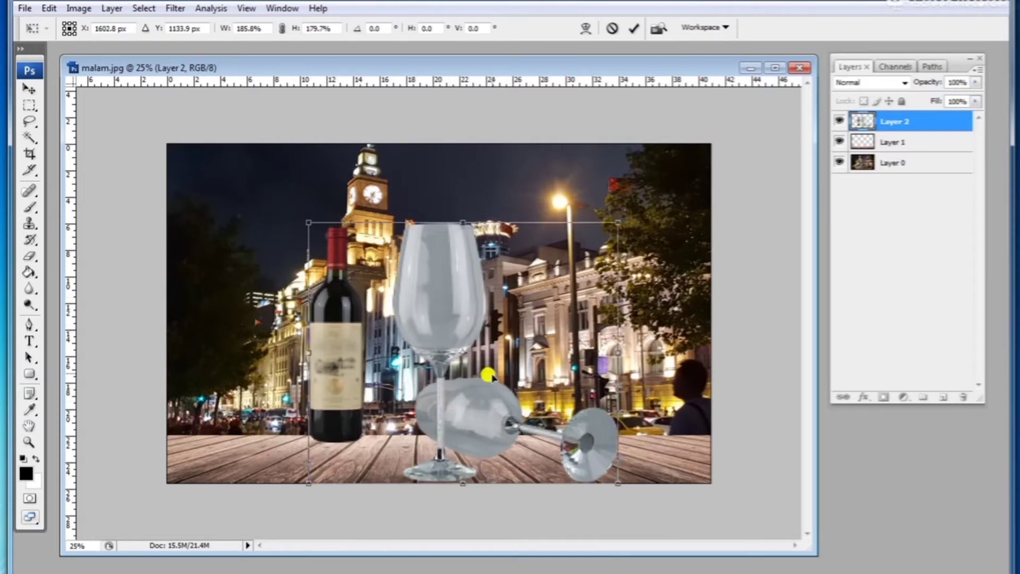
key(Return)
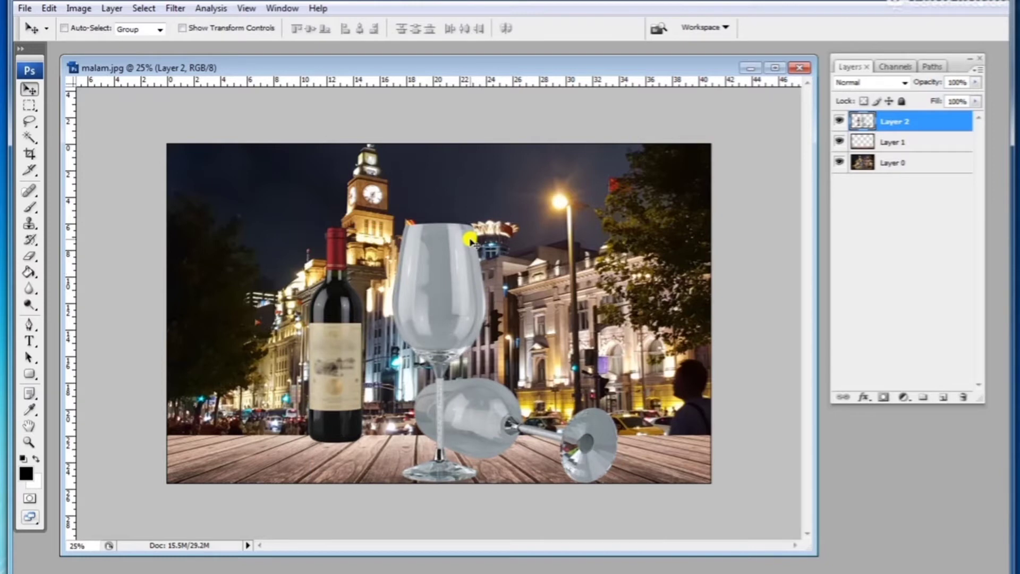
Step: Move the wooden floor layer up and stretch it downward with Free Transform, then nudge the bottle and glasses up slightly
click(885, 147)
mouse_move(663, 453)
mouse_down()
mouse_move(661, 425)
mouse_move(661, 439)
mouse_up()
key(ctrl+t)
drag(426, 466, 425, 482)
key(Return)
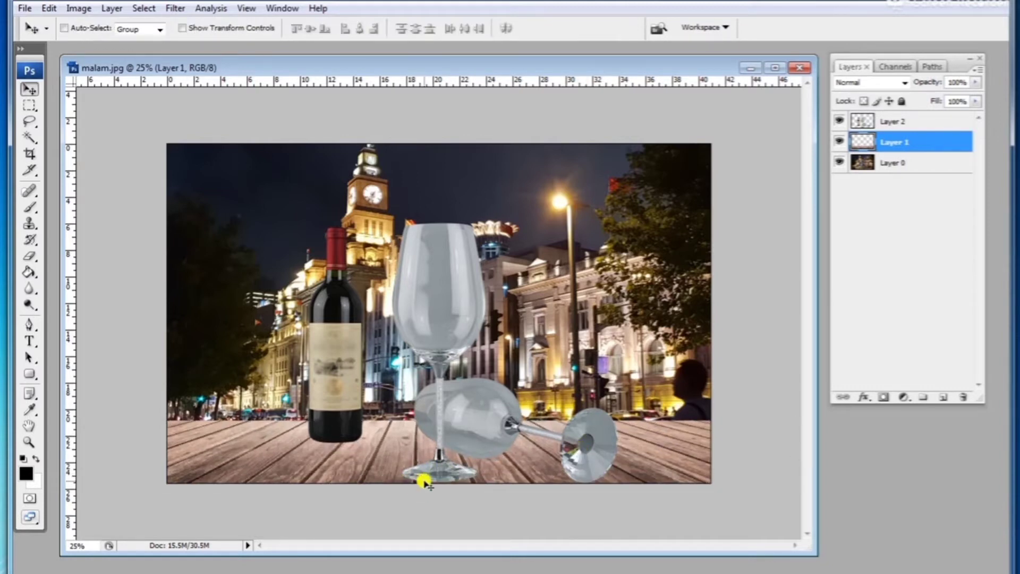
ctrl+click(448, 330)
drag(448, 330, 445, 323)
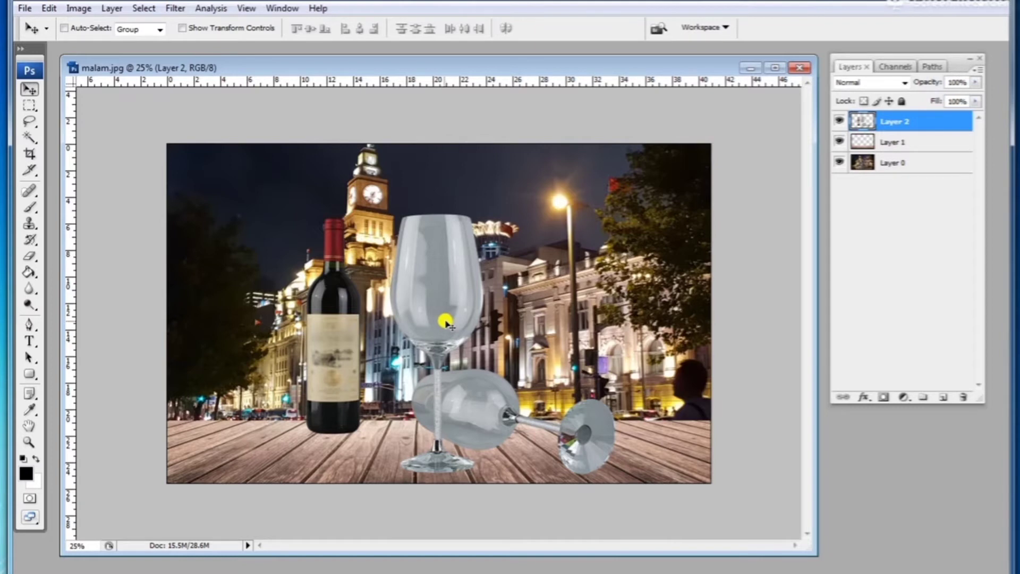
Step: Open the espresso glass image 12022e99c42c4df18f55047ab06839d5.jpg from the Desktop
click(25, 8)
click(37, 34)
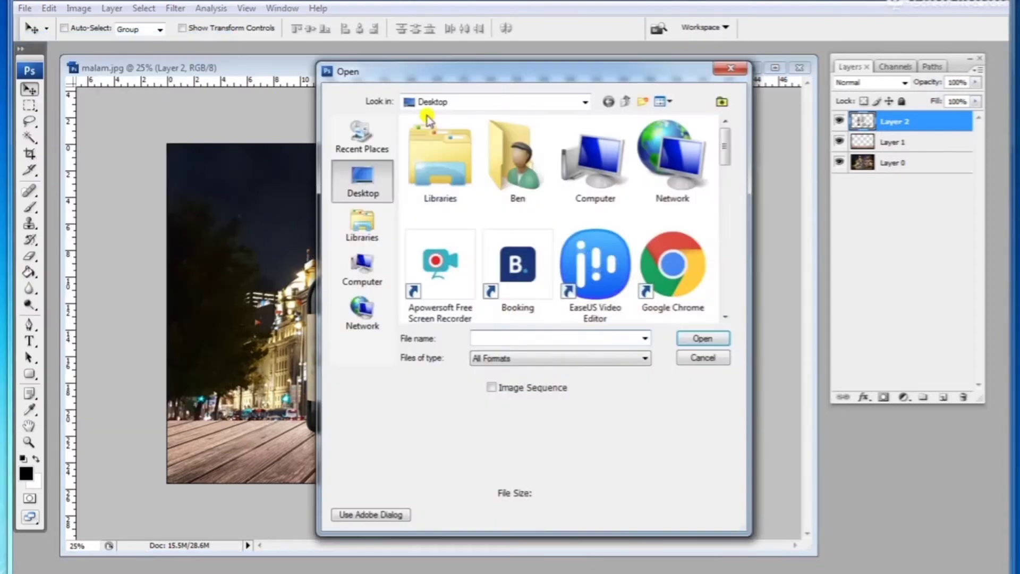
drag(724, 141, 724, 168)
mouse_move(577, 71)
mouse_down()
mouse_move(670, 101)
mouse_move(772, 107)
mouse_move(569, 86)
mouse_up()
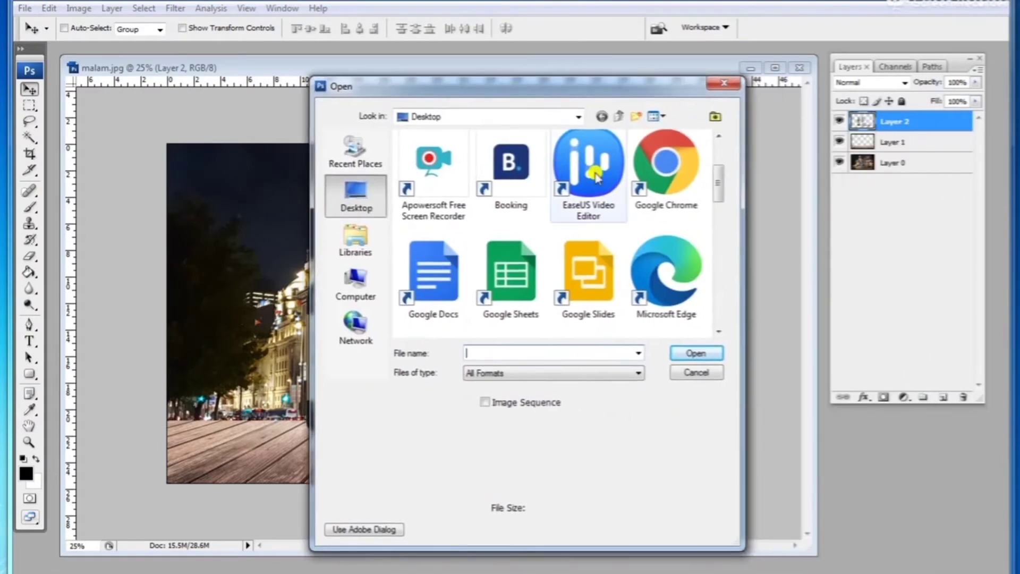
drag(716, 178, 717, 247)
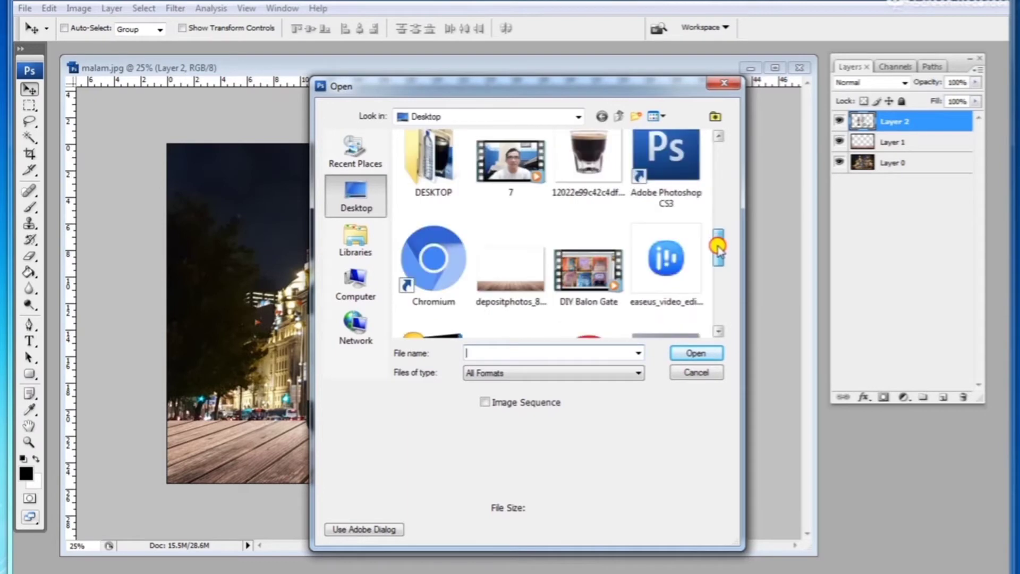
double_click(588, 155)
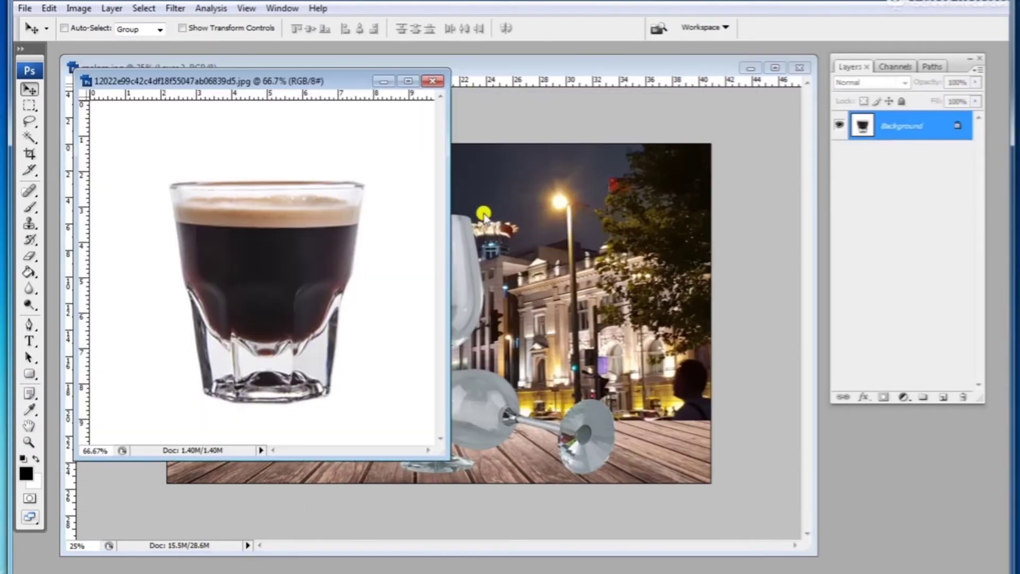
Step: Drag the espresso glass image into the street photo as a new layer
drag(273, 227, 465, 286)
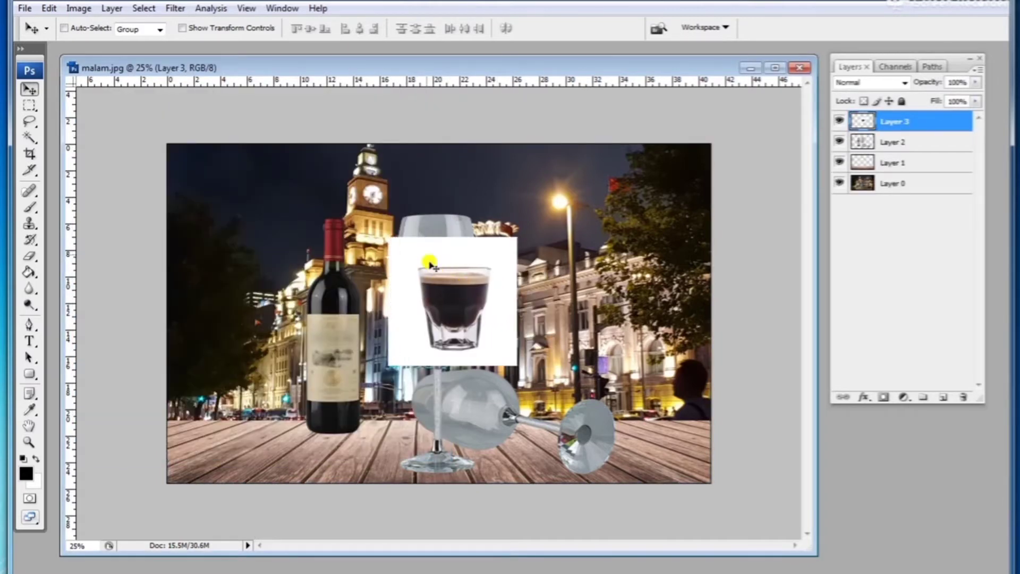
scroll(453, 307, up, 5)
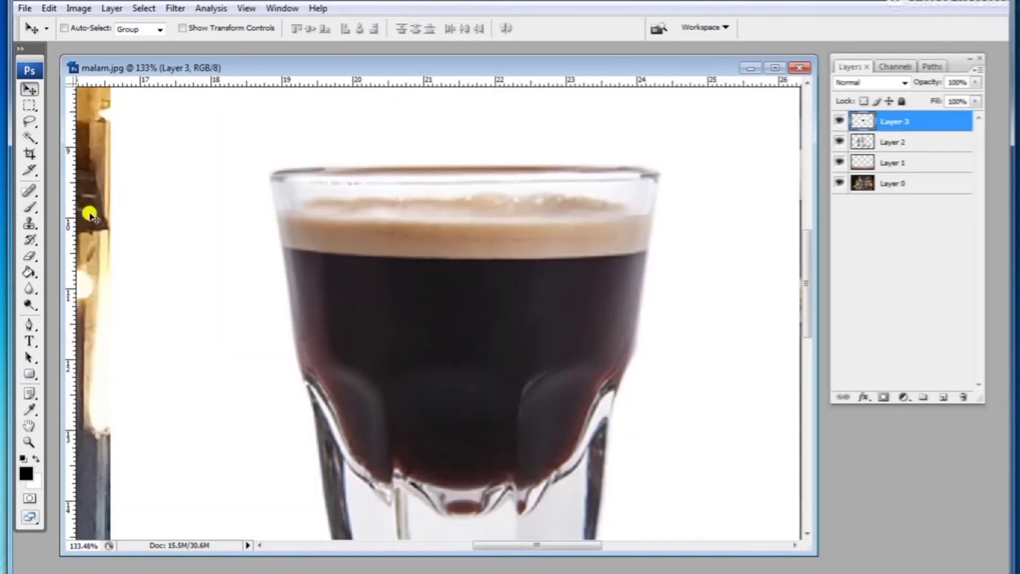
Step: Trace the outline of the espresso liquid and crema with the Pen tool
click(31, 324)
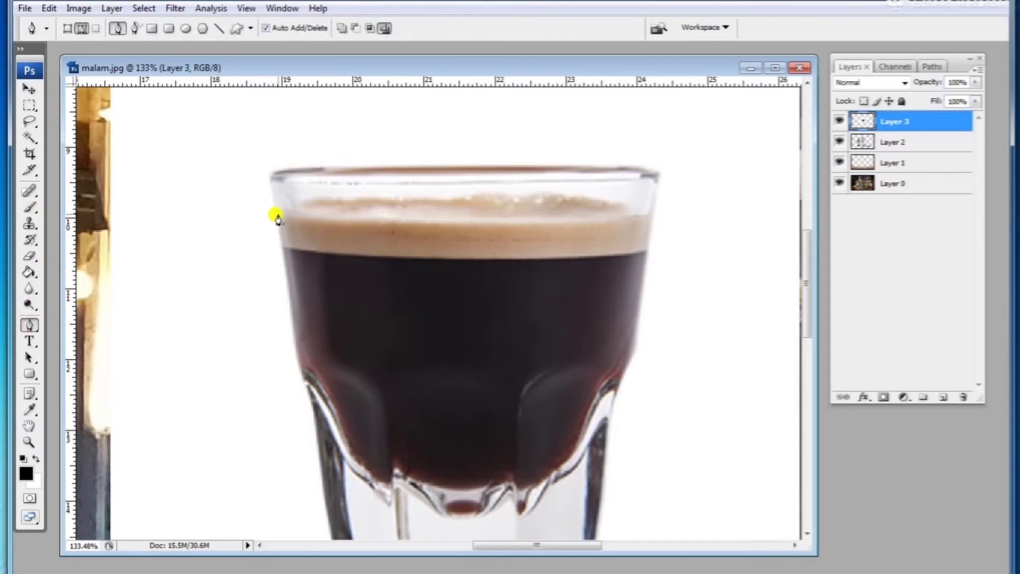
click(280, 211)
drag(652, 214, 709, 230)
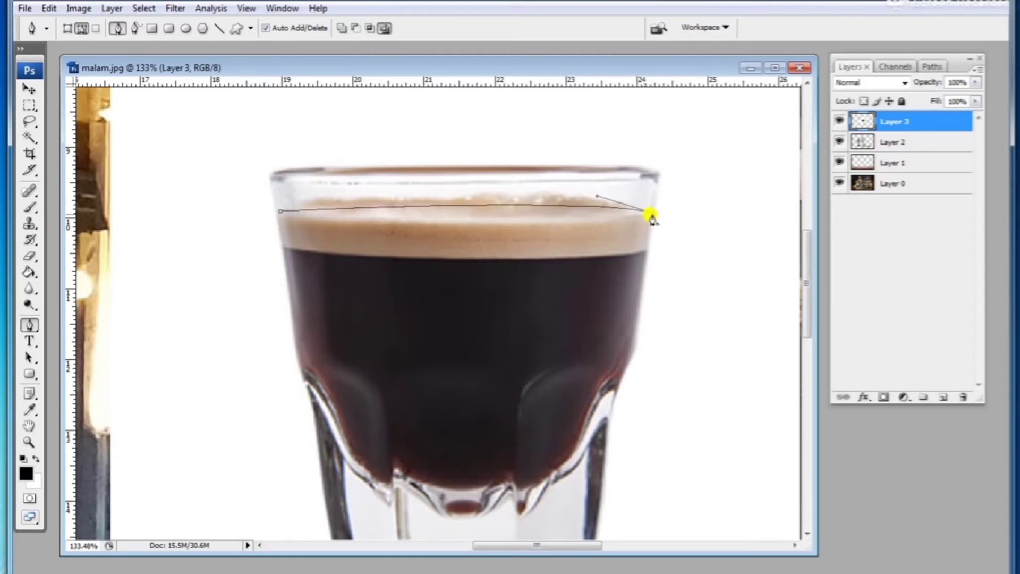
click(458, 202)
click(644, 253)
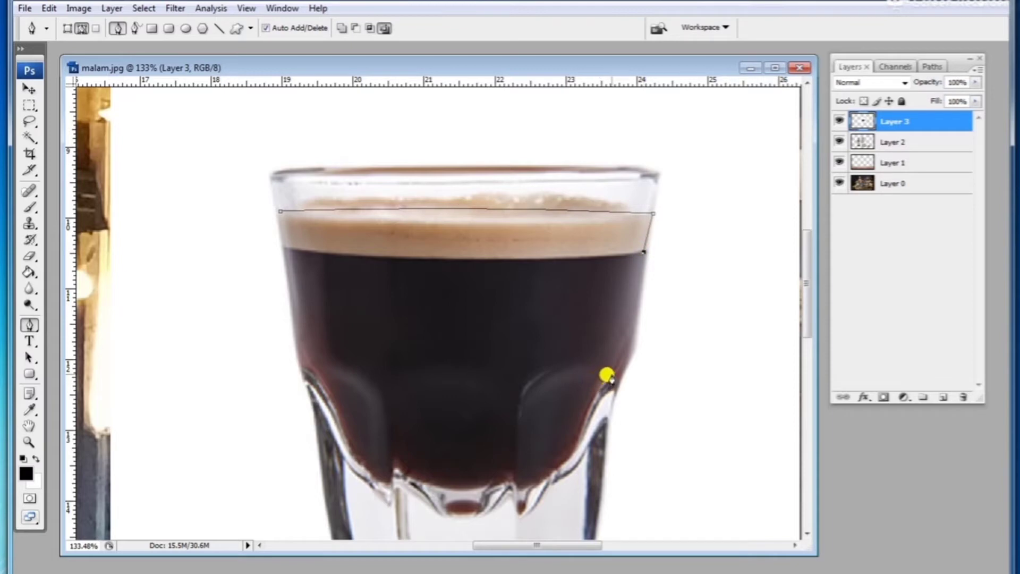
drag(610, 376, 605, 391)
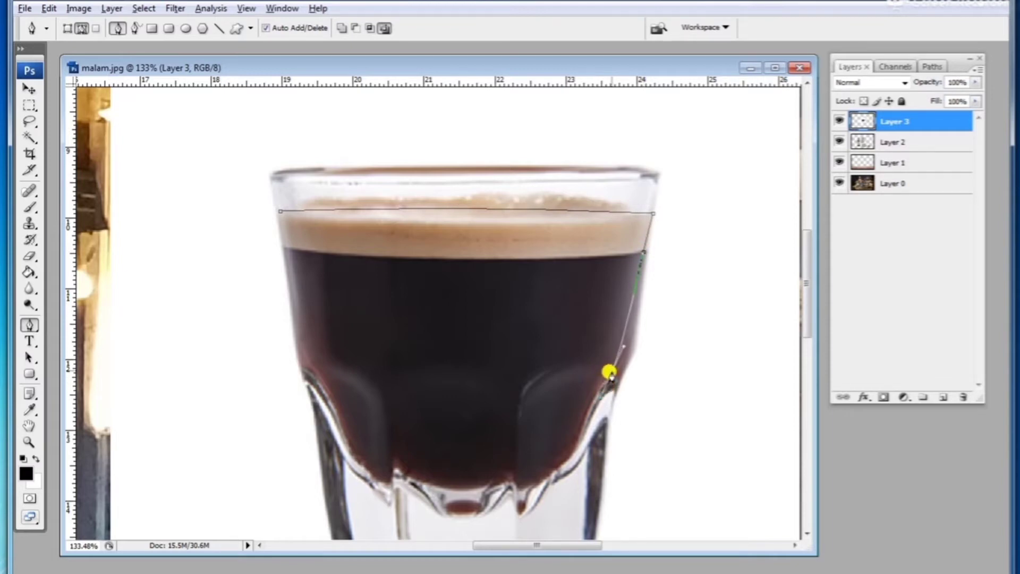
click(308, 359)
drag(279, 218, 273, 164)
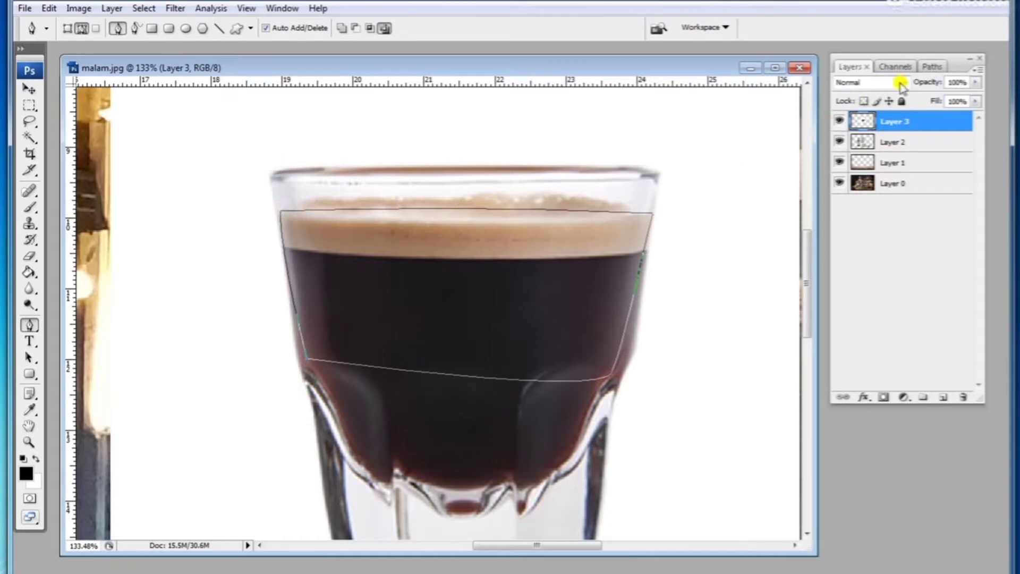
Step: Load the espresso work path as a selection
click(930, 66)
click(878, 84)
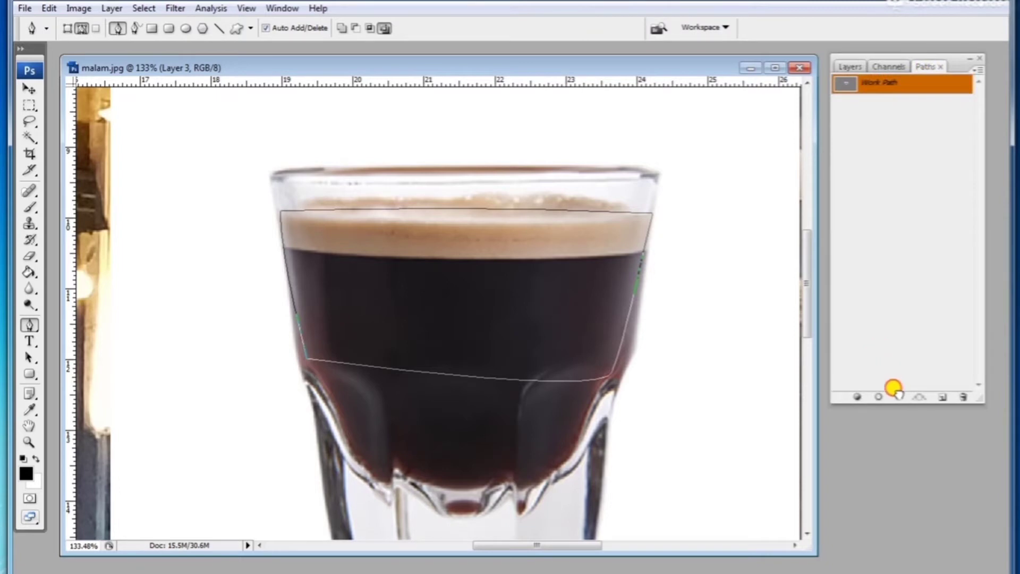
drag(899, 397, 899, 397)
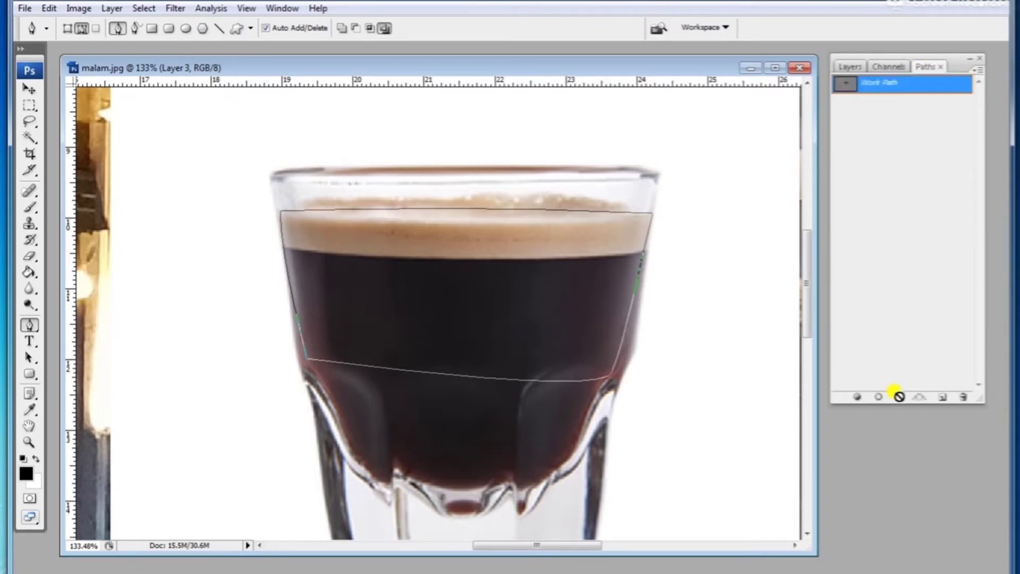
click(903, 358)
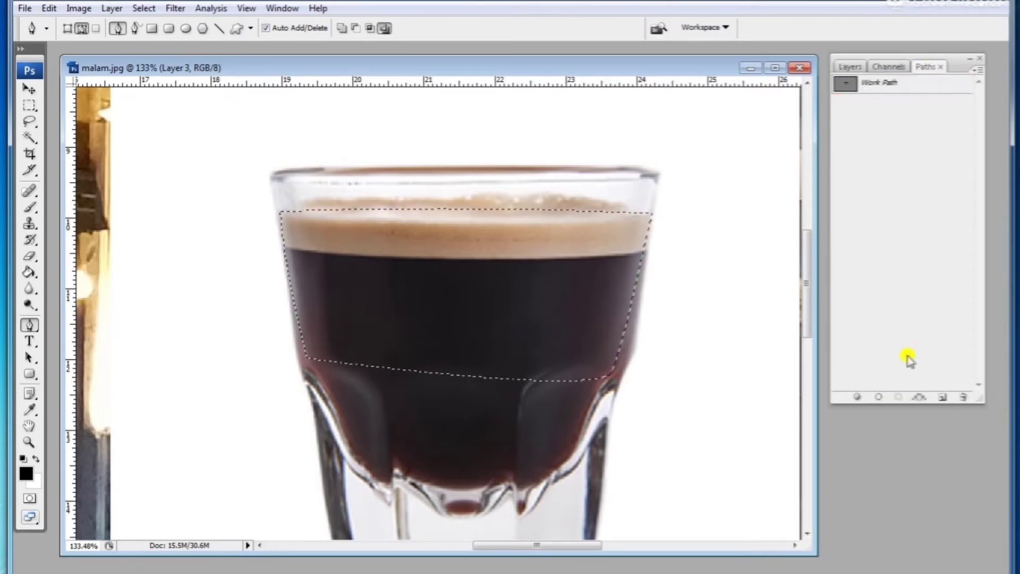
Step: Copy the selected espresso liquid
click(79, 8)
click(49, 8)
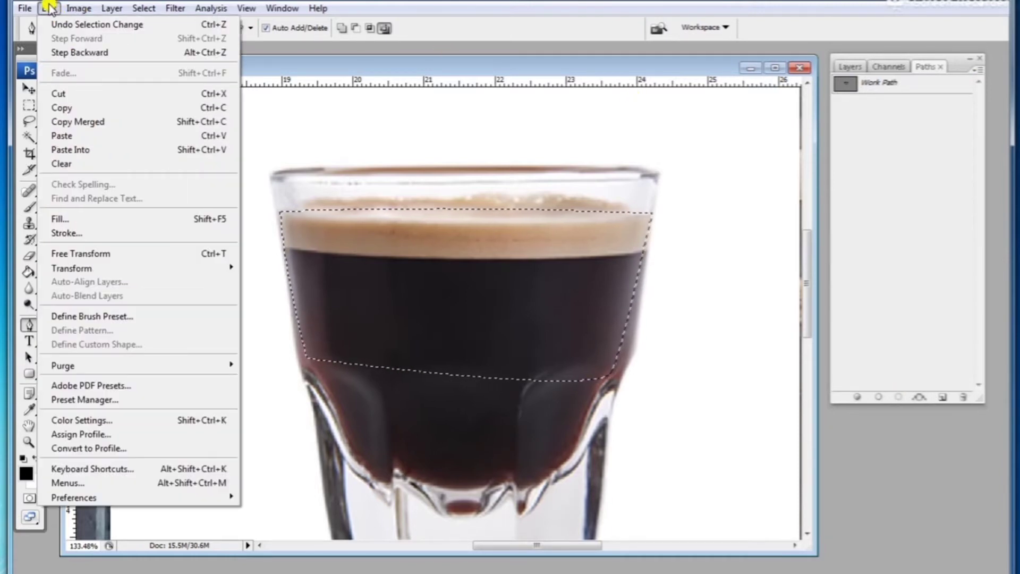
click(76, 108)
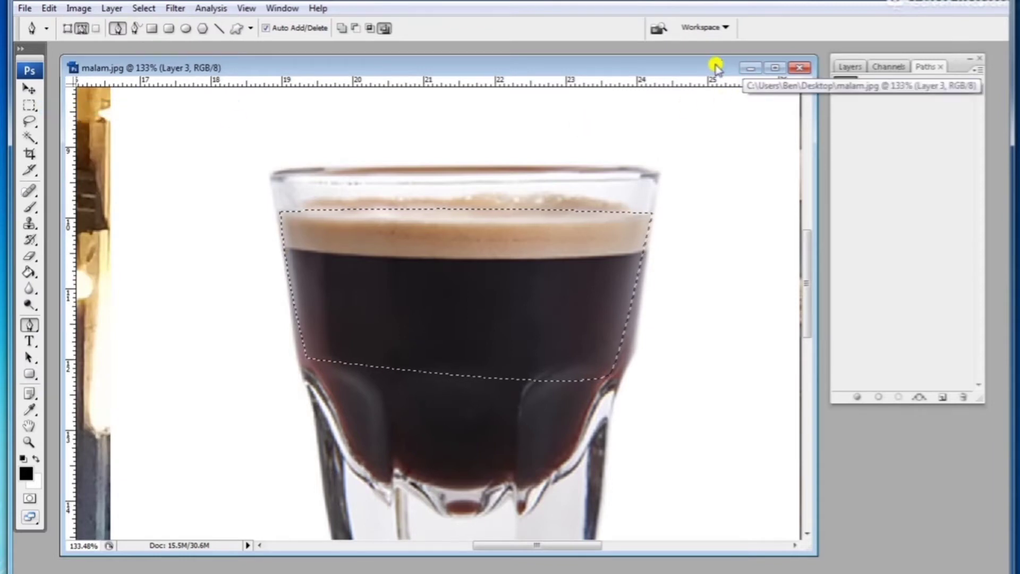
Step: Move the street photo window aside and close the espresso glass image window
drag(731, 61, 765, 57)
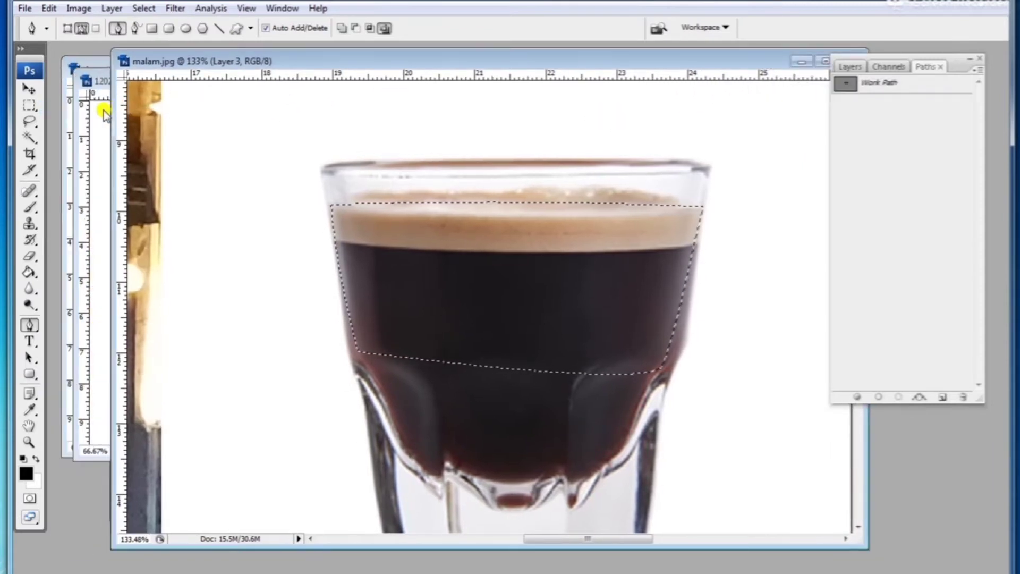
click(102, 81)
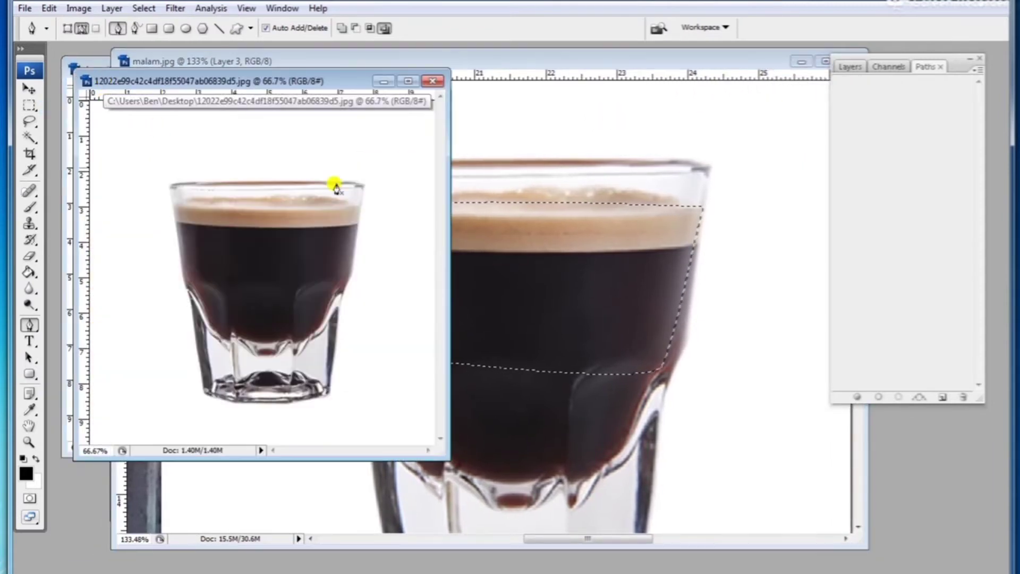
click(433, 81)
Step: Hide the espresso glass layer in the street photo
alt+click(520, 257)
alt+click(520, 257)
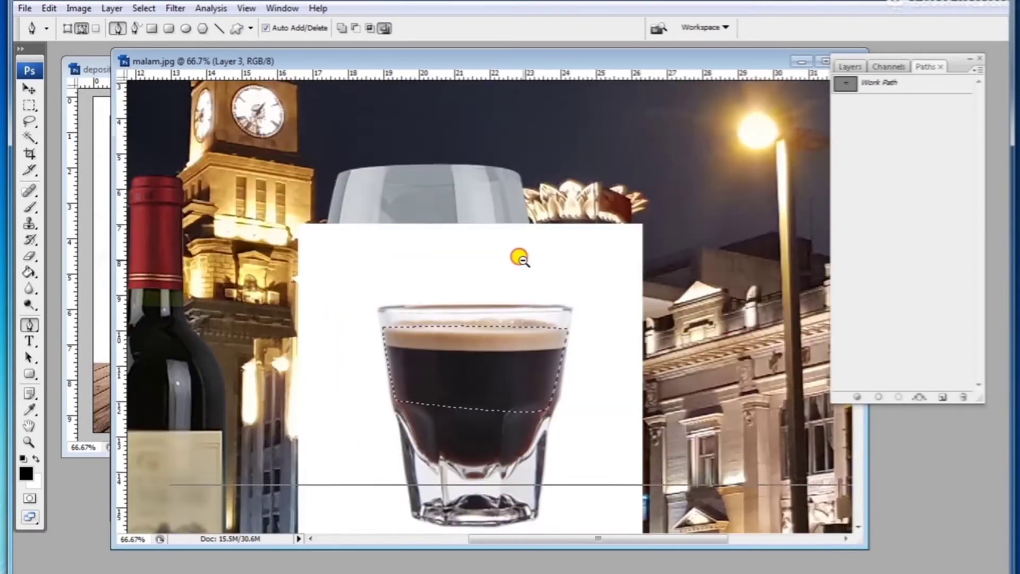
alt+click(519, 257)
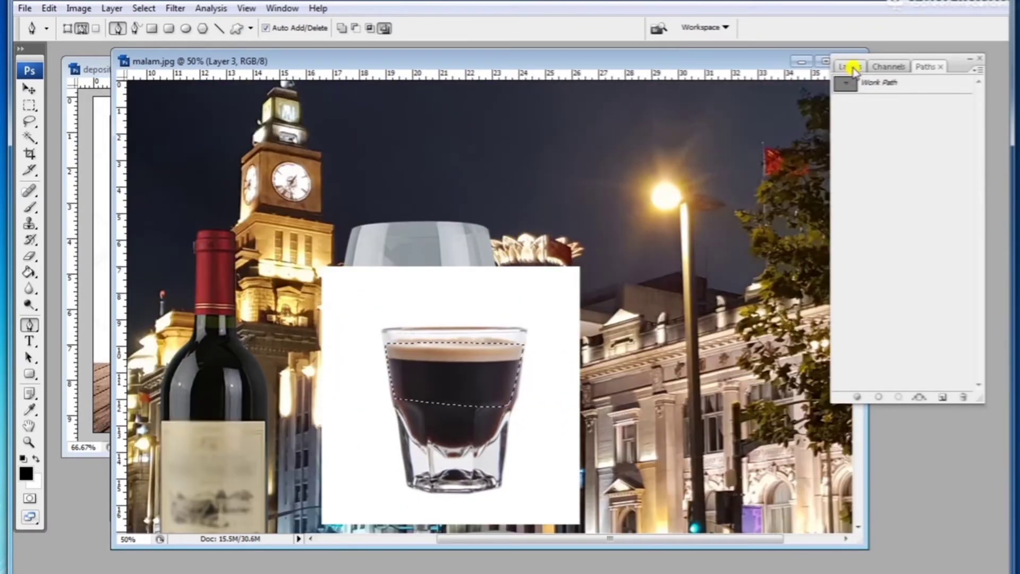
click(850, 67)
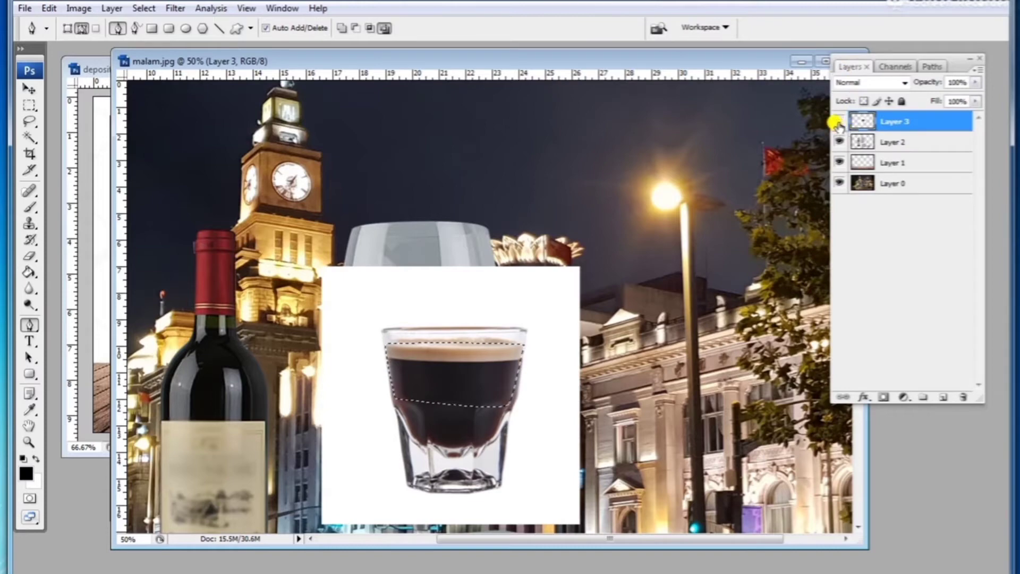
click(839, 123)
Step: Paste the copied espresso liquid into the street photo as a new layer
click(43, 10)
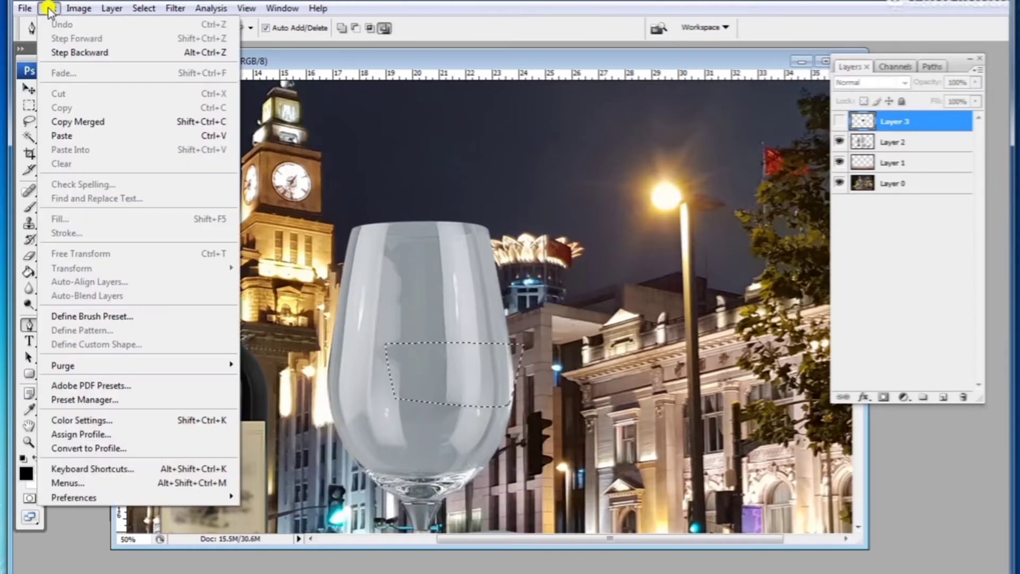
mouse_move(79, 8)
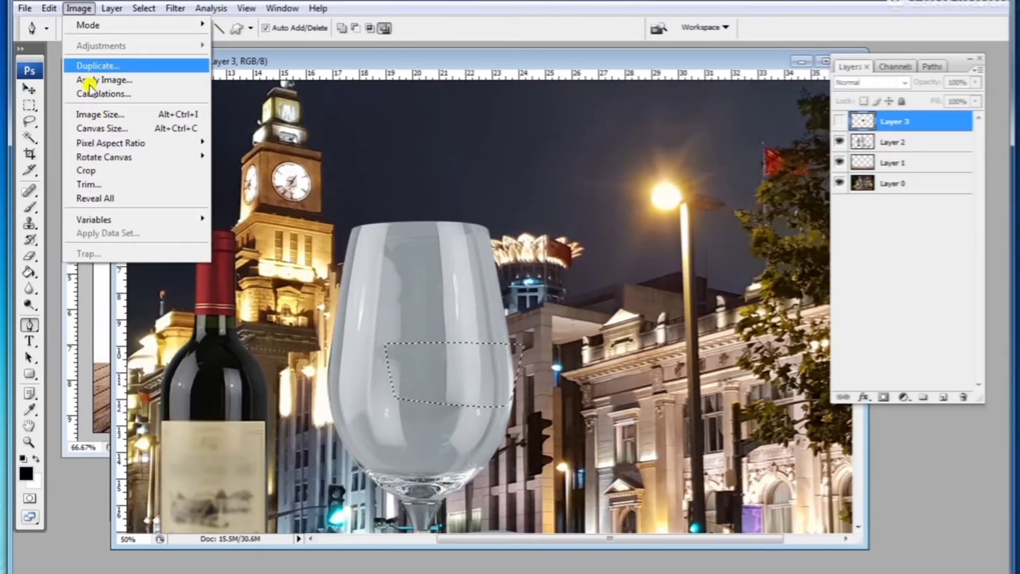
click(76, 136)
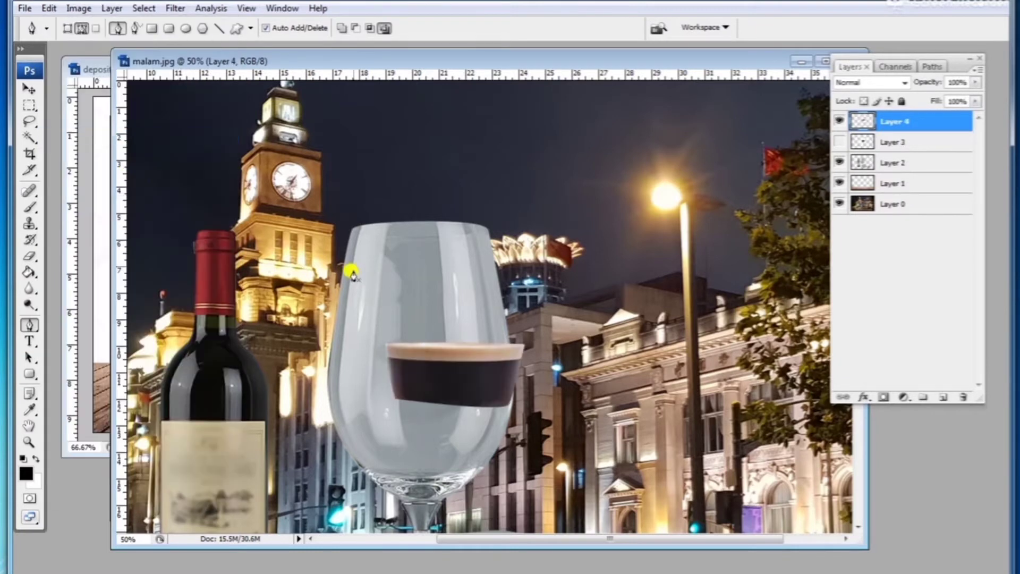
Step: Move the pasted espresso down into the glass bowl and free-transform it to match the bowl's width
click(29, 88)
drag(399, 383, 407, 481)
key(ctrl+t)
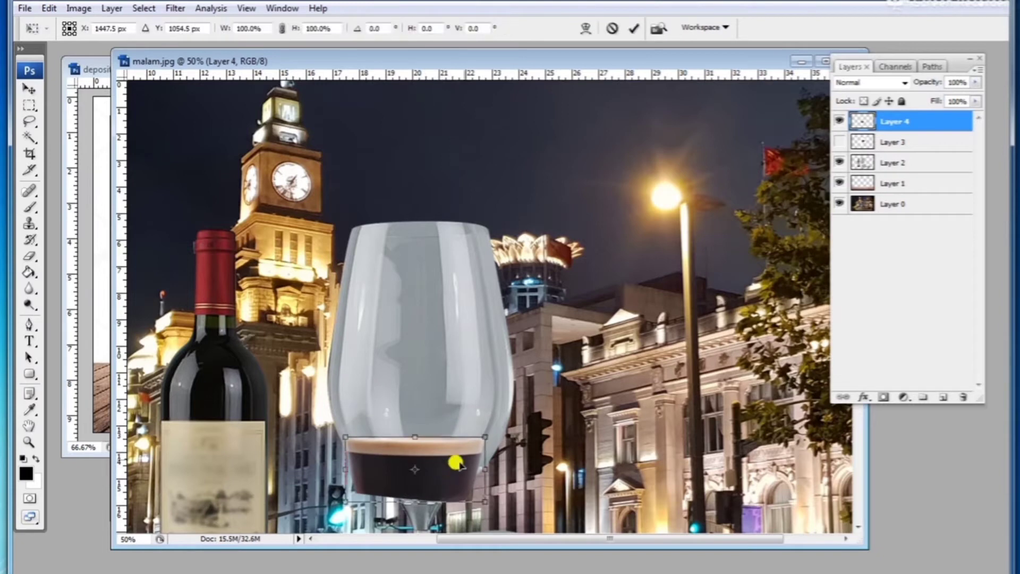
drag(479, 430, 461, 406)
drag(551, 461, 554, 458)
drag(415, 496, 443, 468)
key(Return)
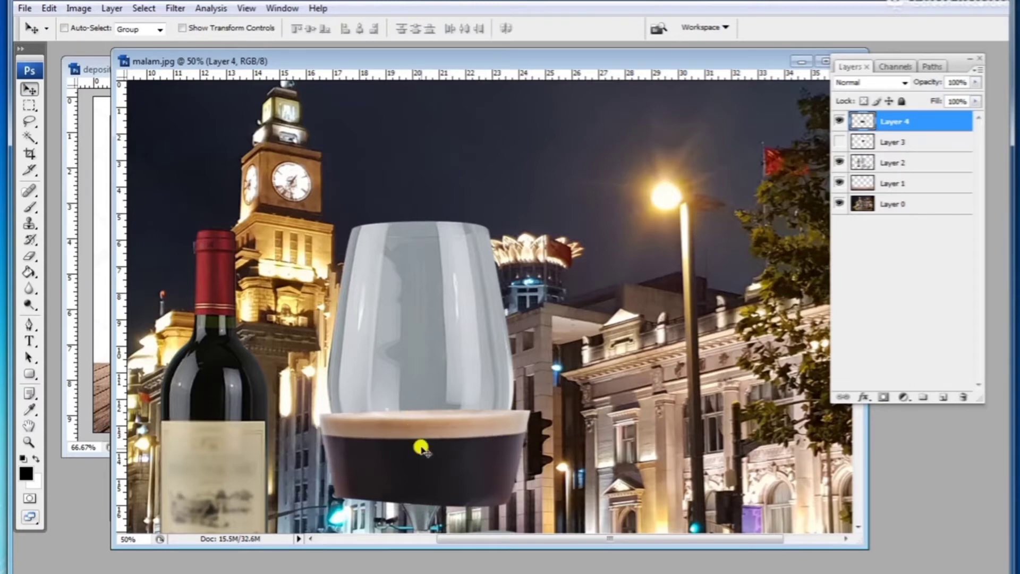
Step: Try the Multiply blend mode on the espresso layer, then set it back to Normal
scroll(421, 448, down, 3)
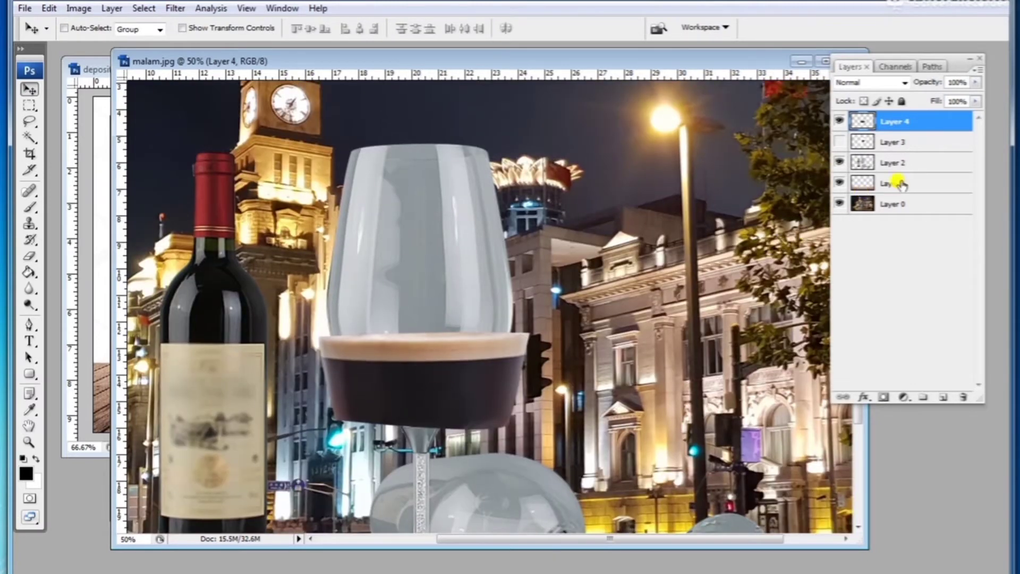
click(976, 102)
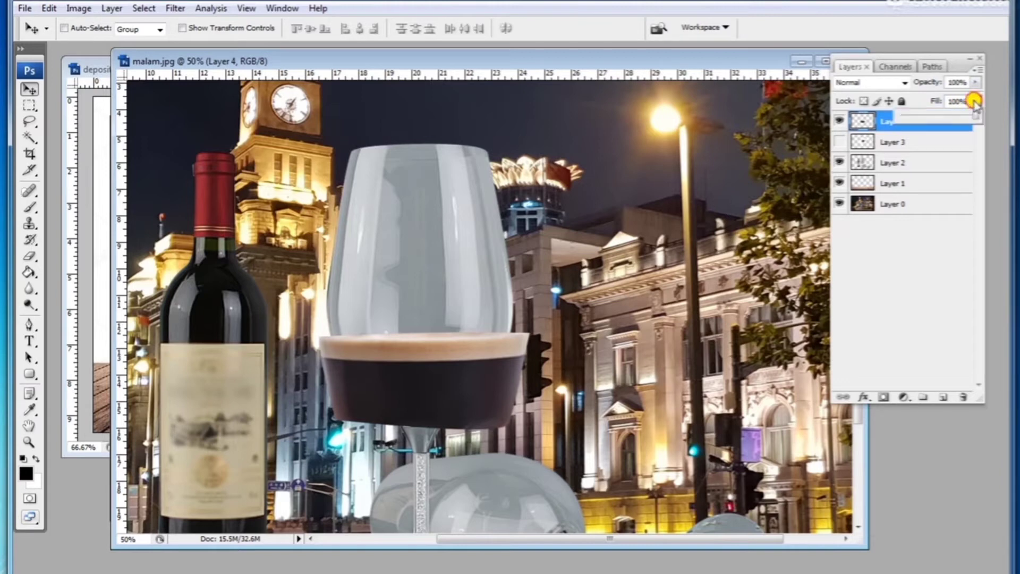
click(868, 122)
click(871, 82)
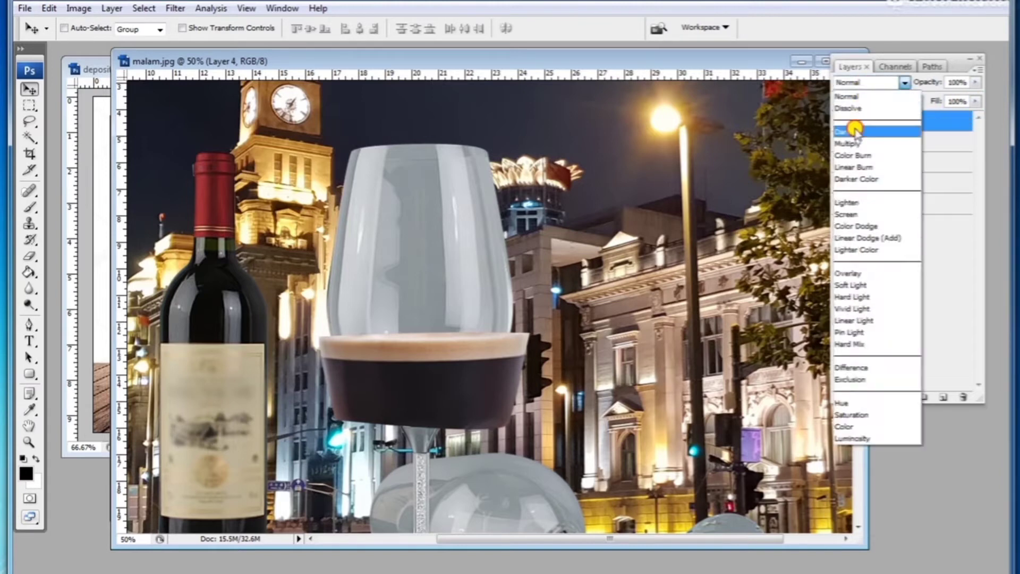
click(871, 142)
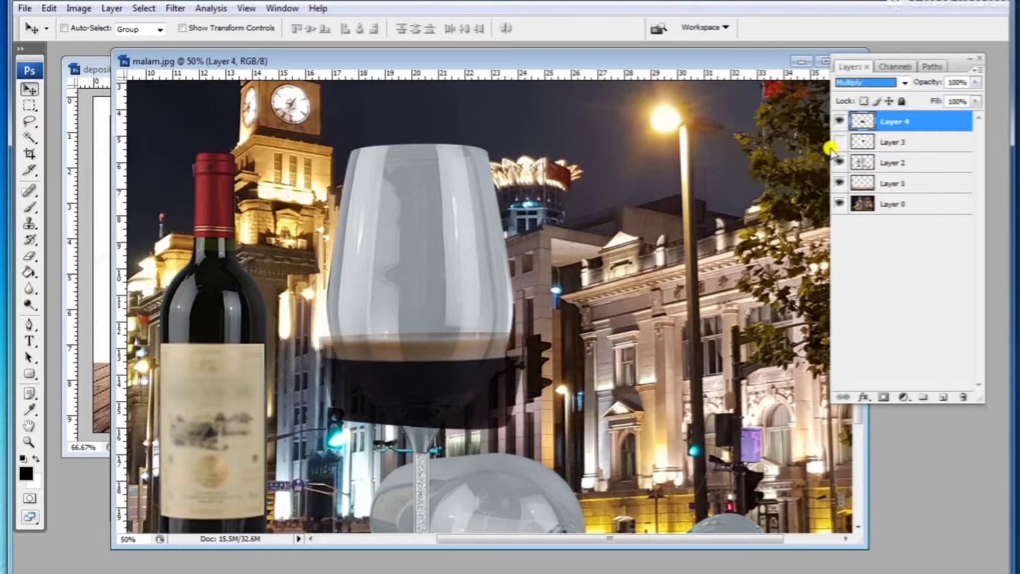
click(887, 84)
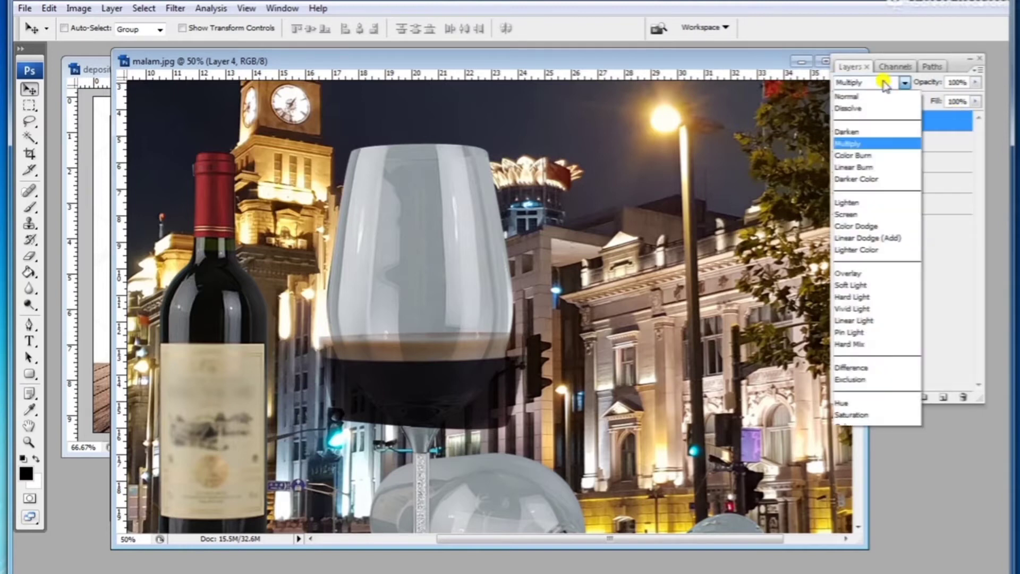
click(871, 91)
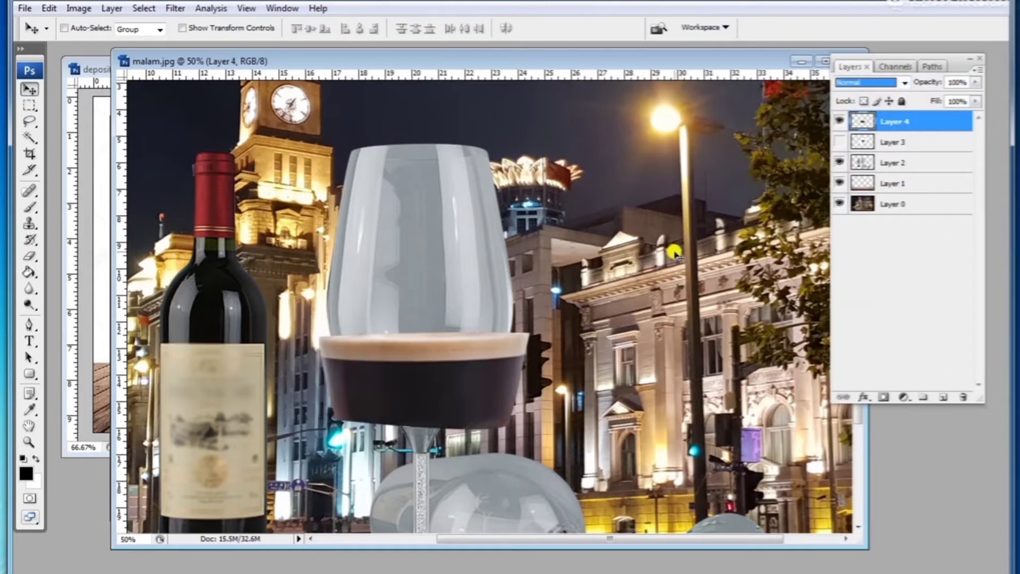
Step: Darken the espresso layer with a Curves adjustment by pulling the curve down
key(ctrl+m)
drag(866, 358, 891, 391)
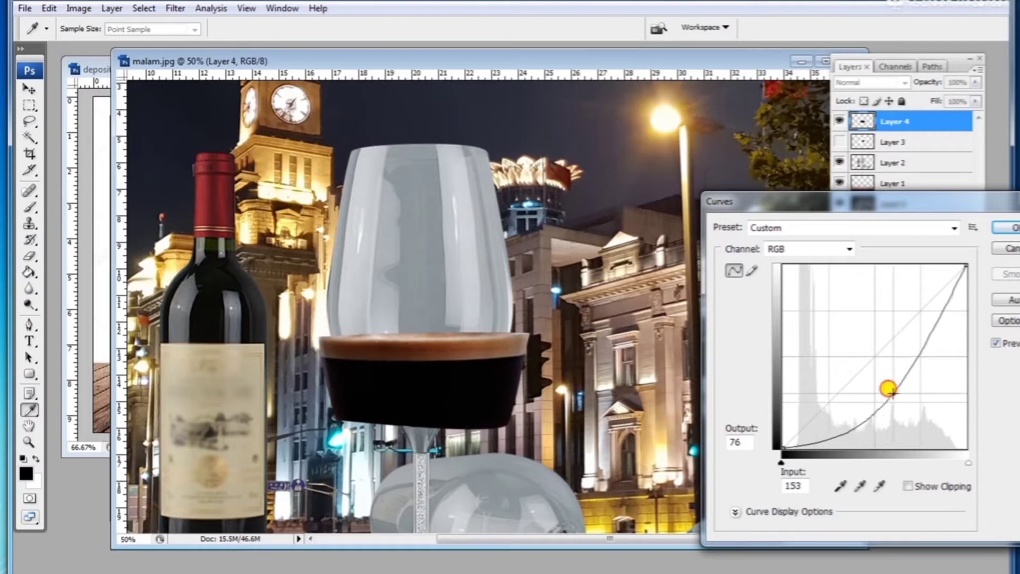
click(1008, 227)
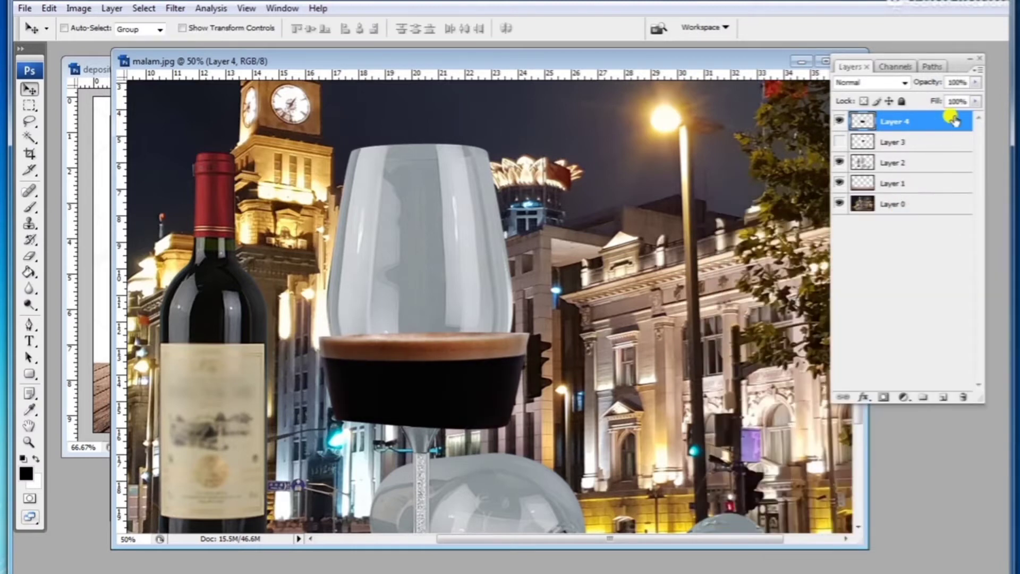
Step: Load the wine glass layer's outline as a selection
click(976, 101)
drag(959, 118, 988, 114)
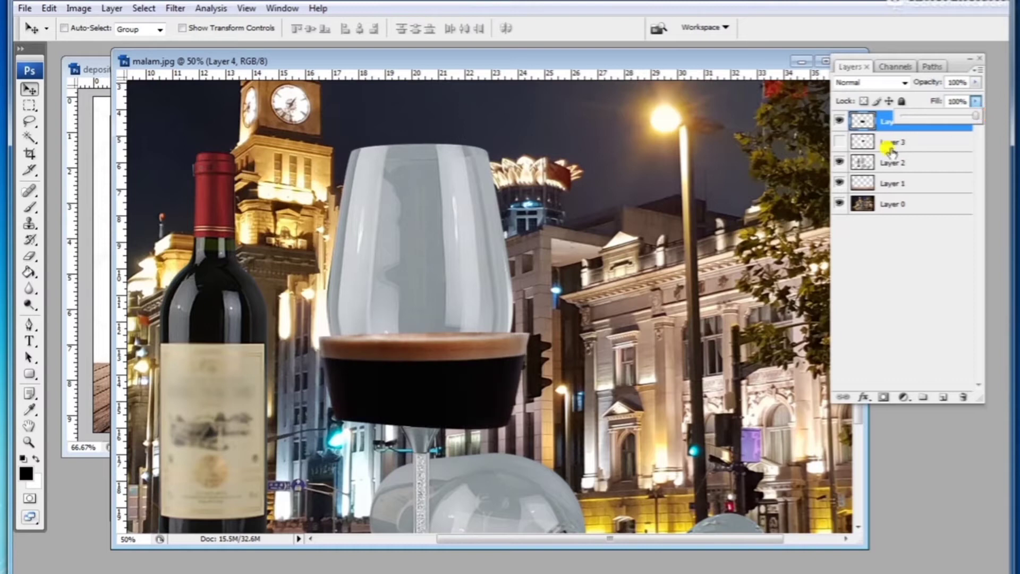
click(898, 232)
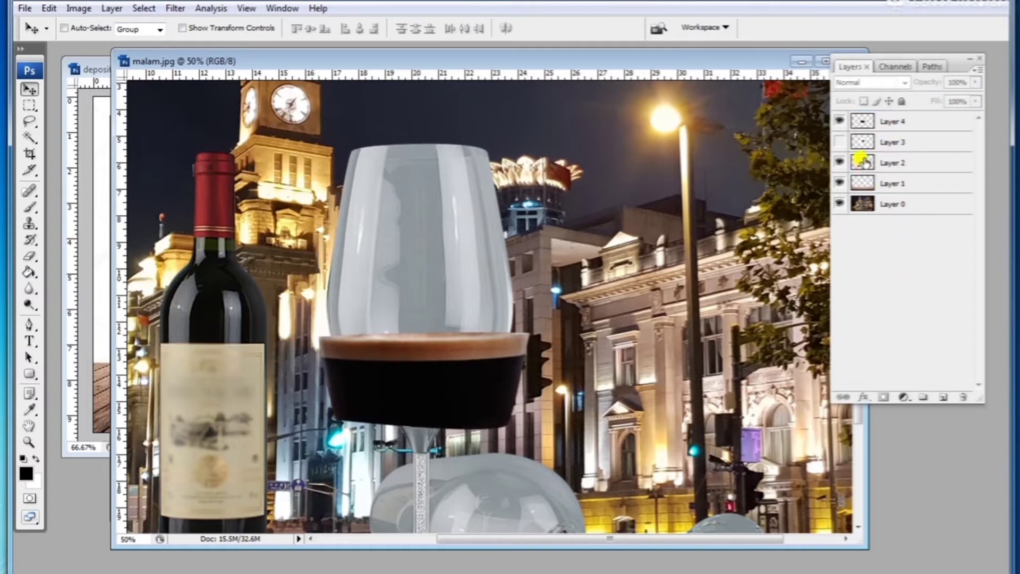
click(860, 162)
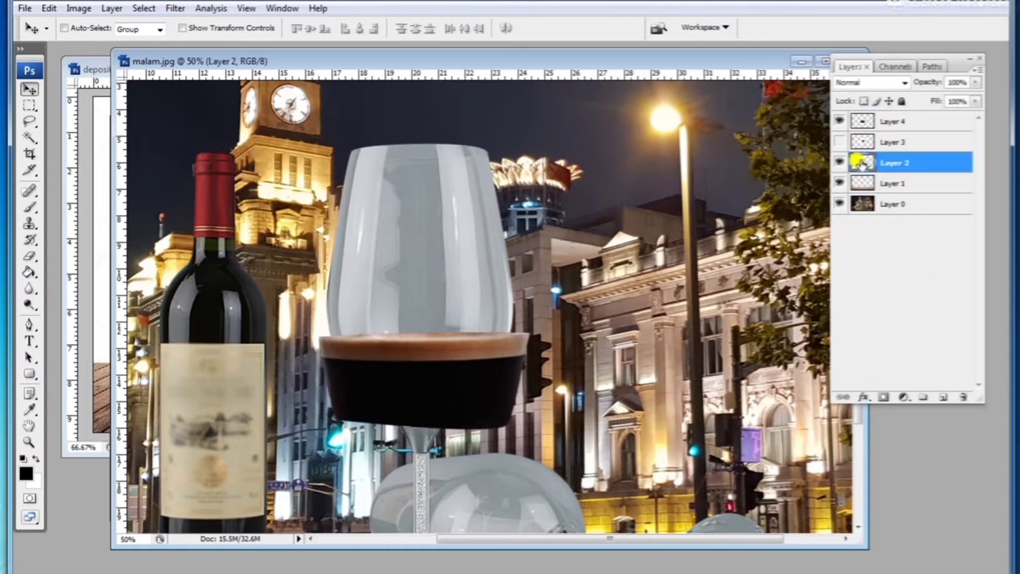
ctrl+click(860, 162)
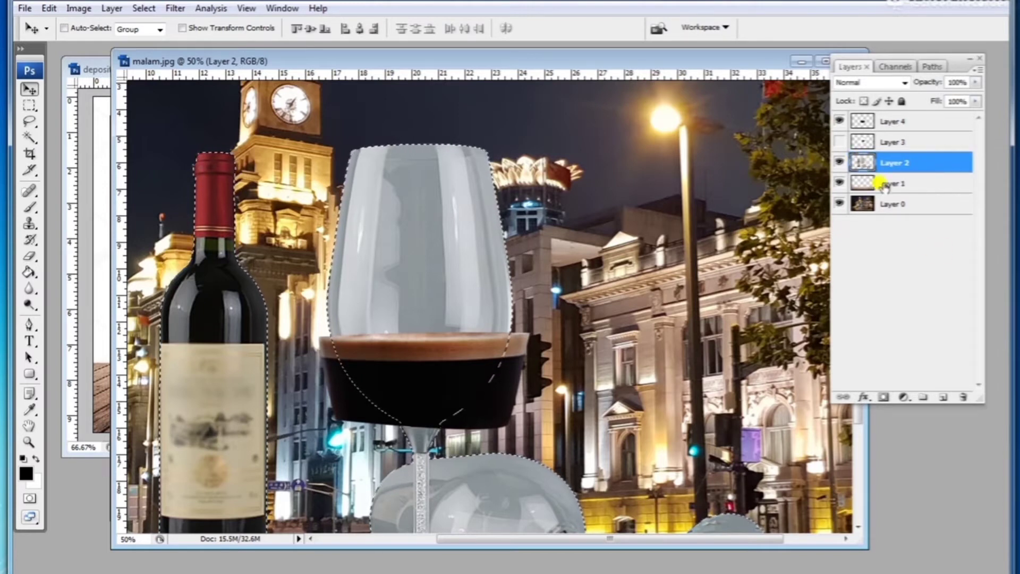
Step: Copy the espresso inside the glass selection and paste it as a new layer
click(892, 122)
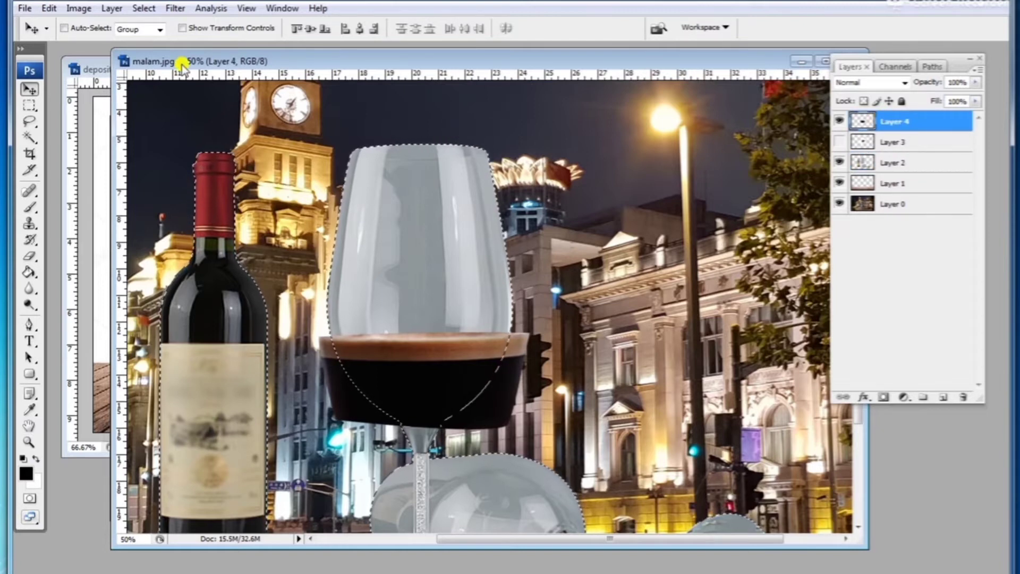
click(49, 8)
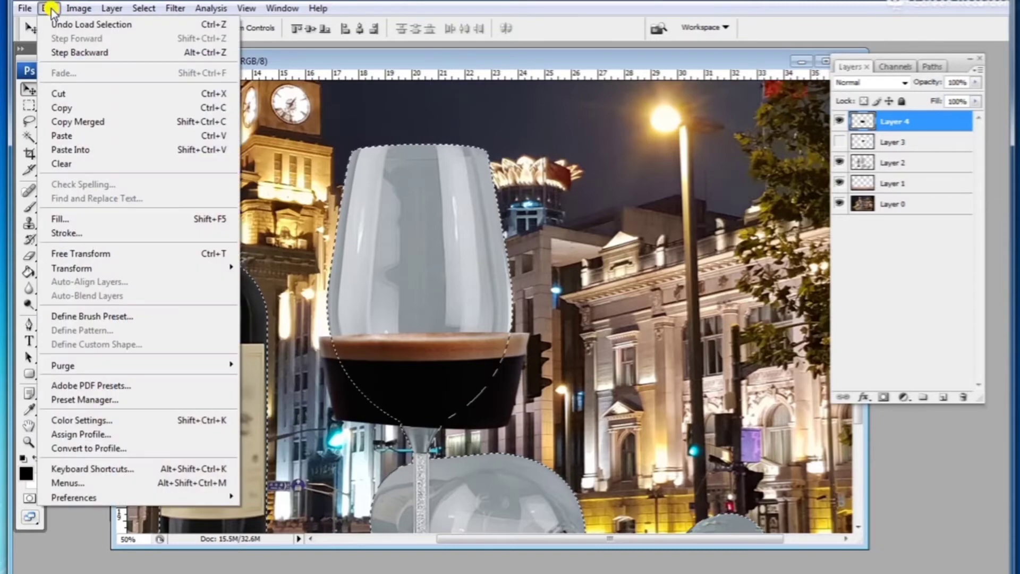
click(71, 108)
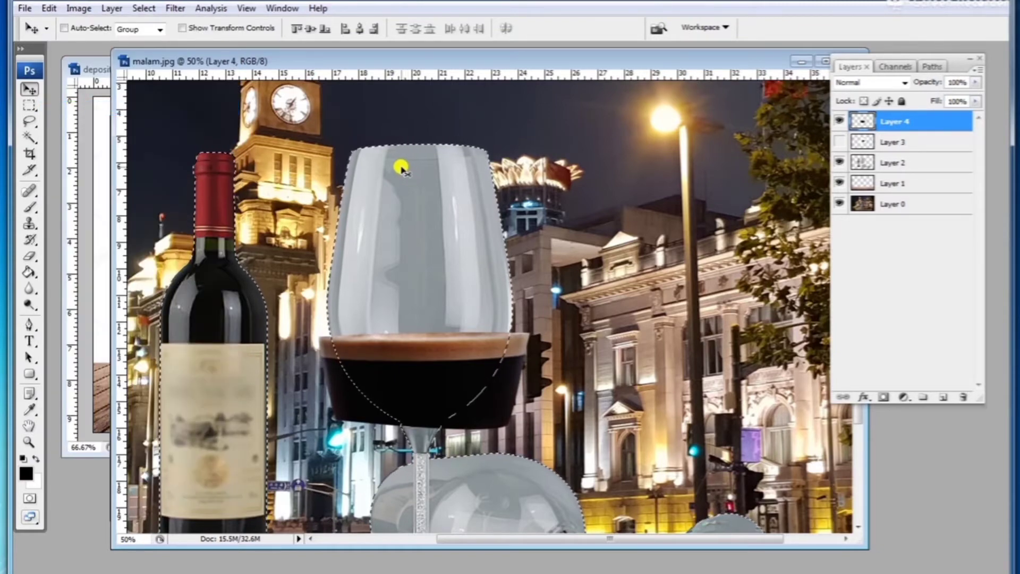
click(48, 9)
mouse_move(69, 11)
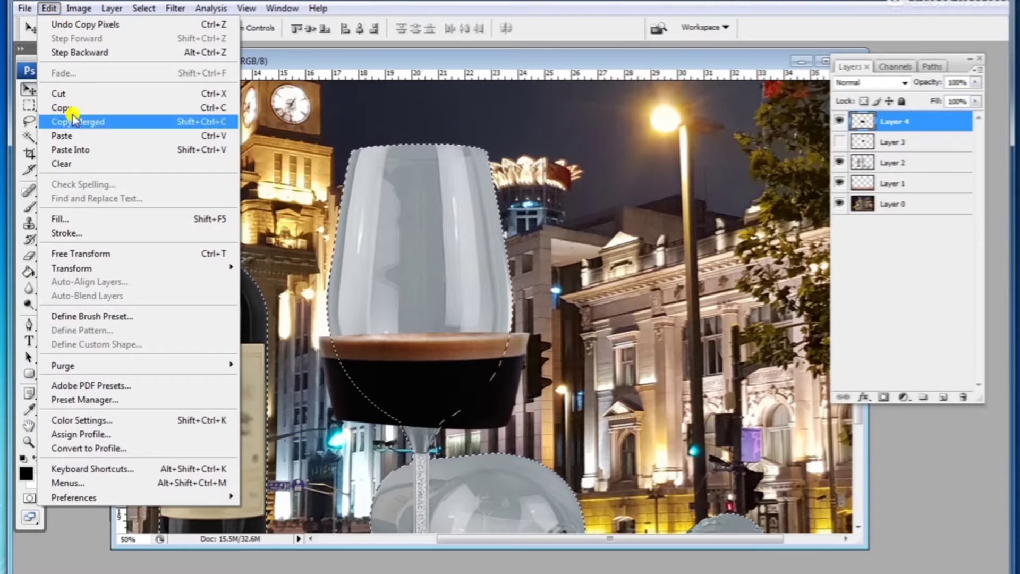
click(73, 137)
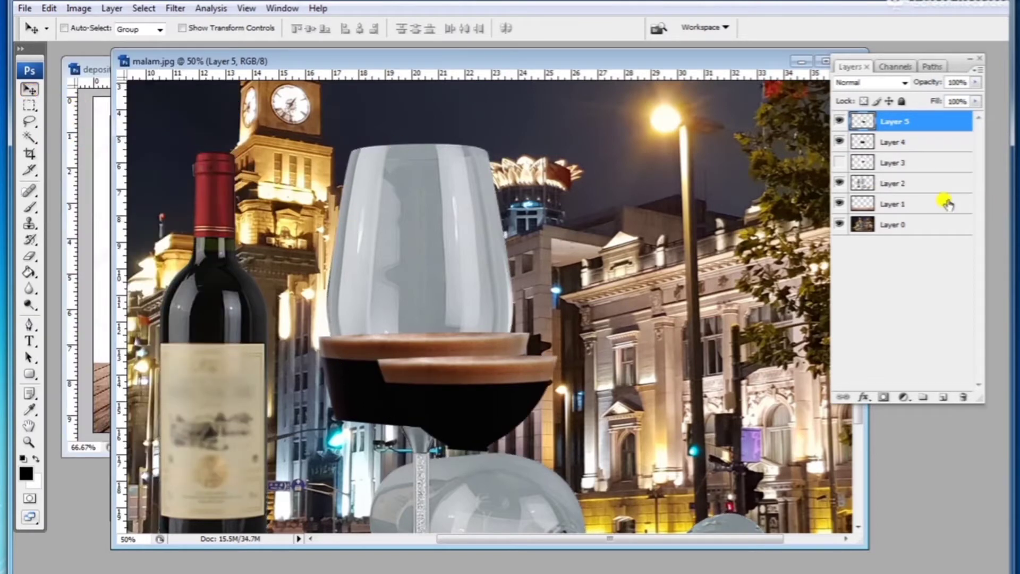
Step: Hide the original espresso layer and position the new espresso layer inside the wine glass bowl
drag(457, 367, 550, 238)
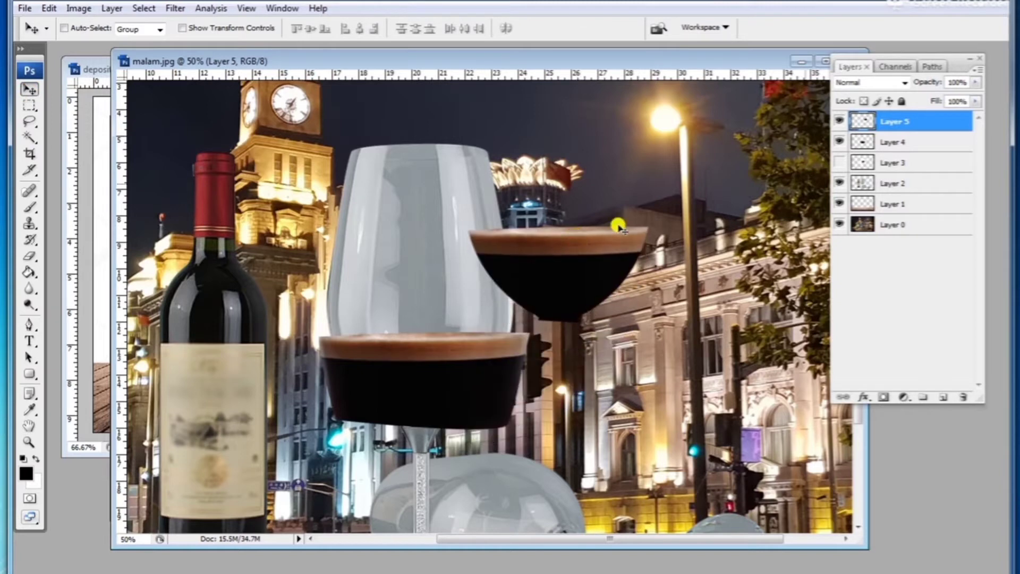
click(840, 141)
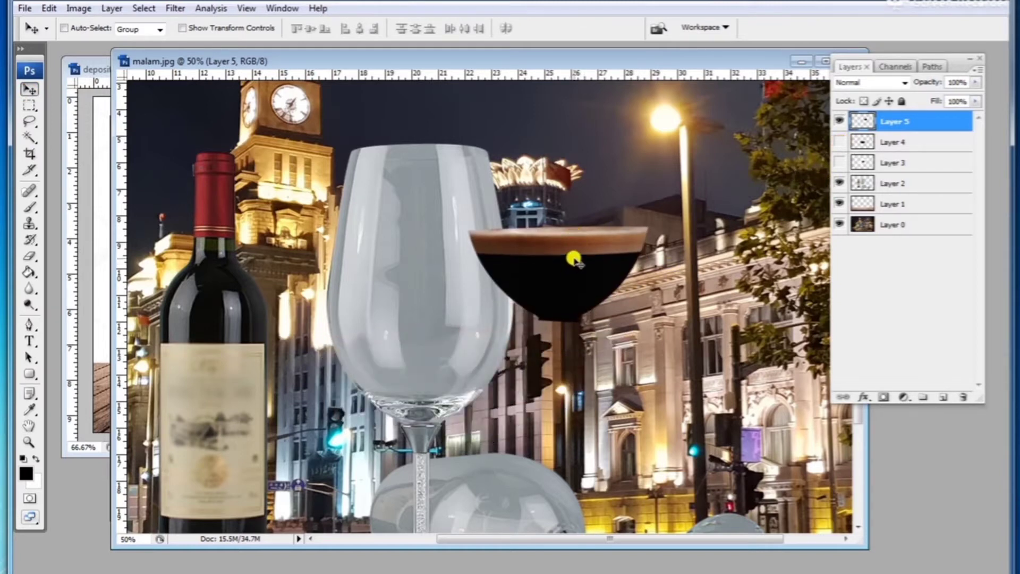
drag(577, 262, 436, 363)
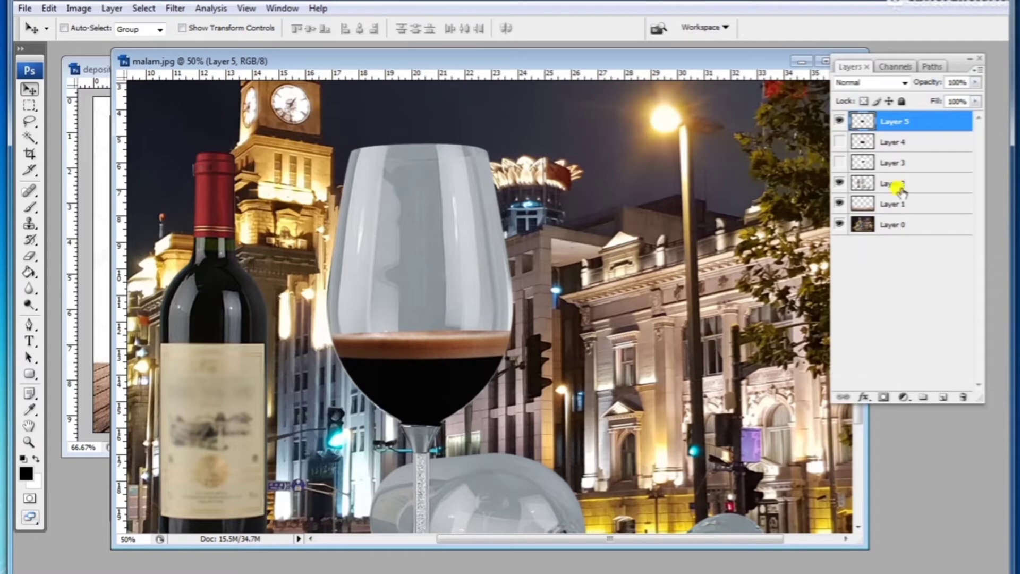
Step: Set the new espresso layer's fill to 88%
click(976, 101)
drag(959, 120, 967, 118)
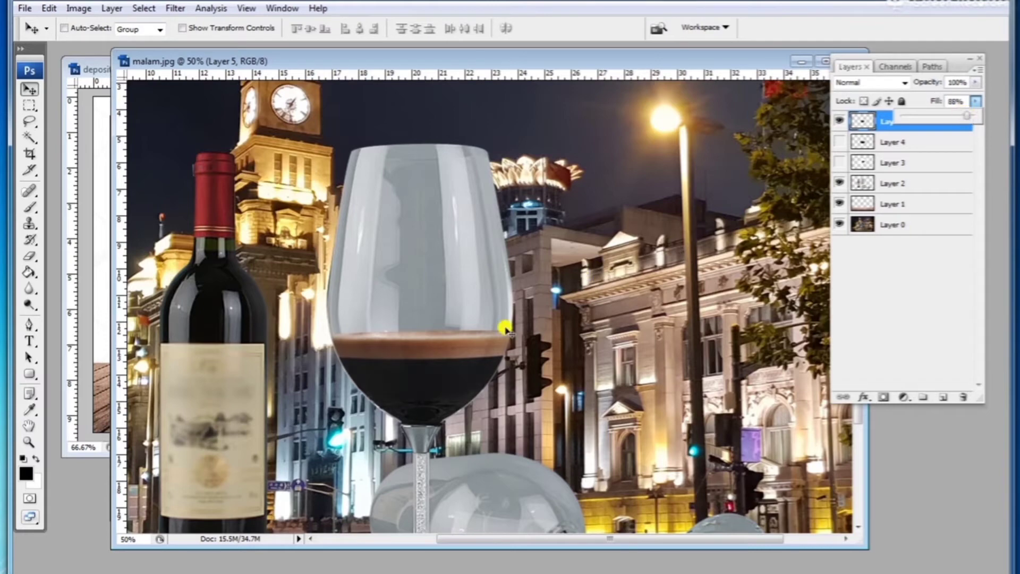
click(494, 357)
Step: Zoom out to check the whole composite, then zoom back in on the wine glass
key(ctrl+minus)
key(ctrl+minus)
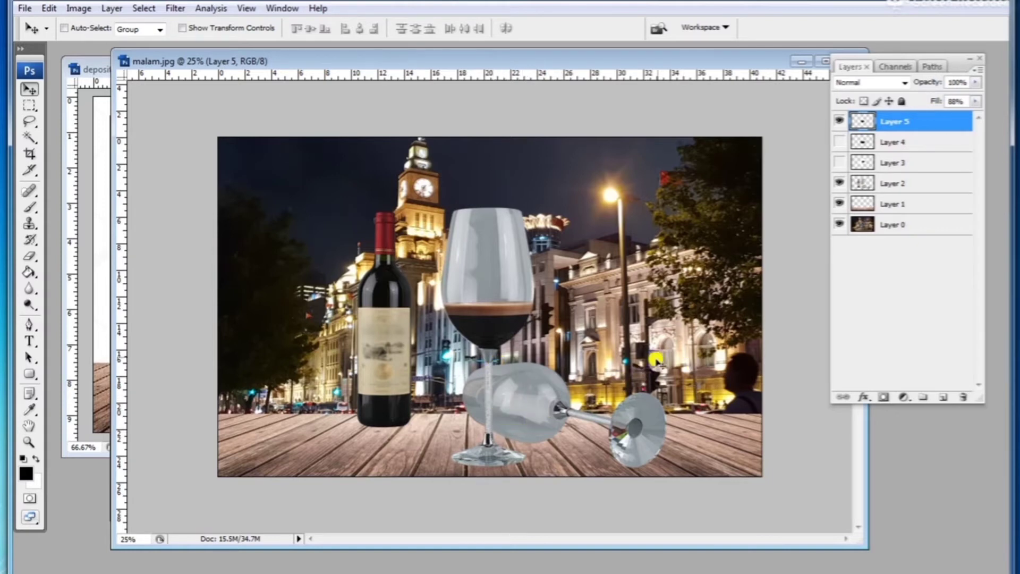
ctrl+click(513, 293)
ctrl+click(513, 293)
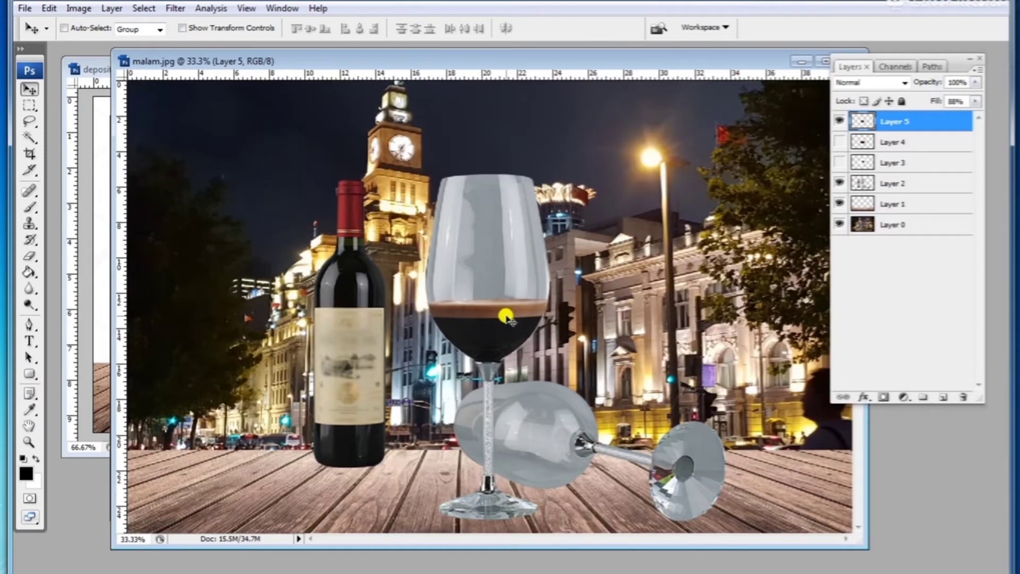
ctrl+click(506, 313)
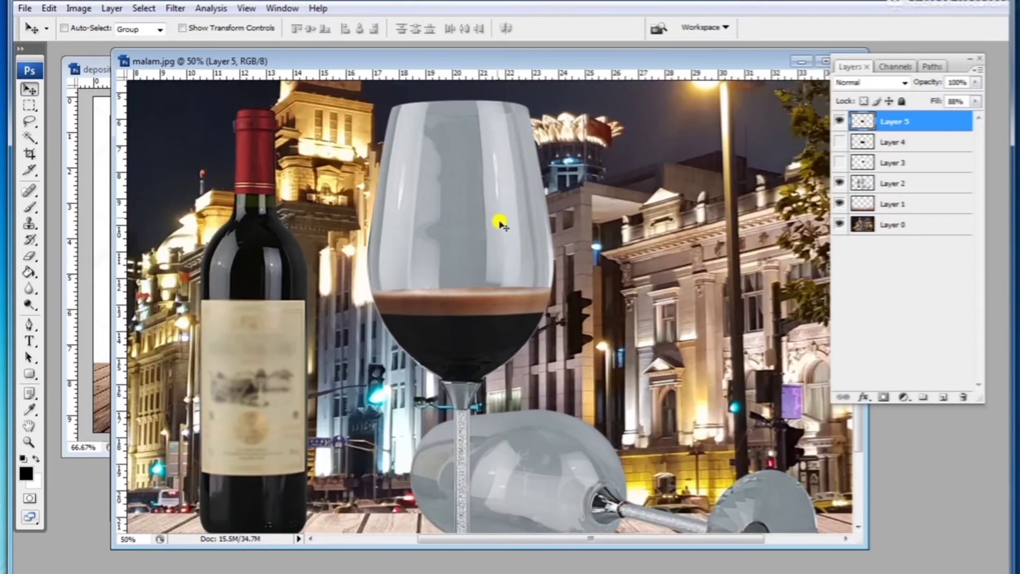
ctrl+click(500, 226)
drag(483, 190, 473, 248)
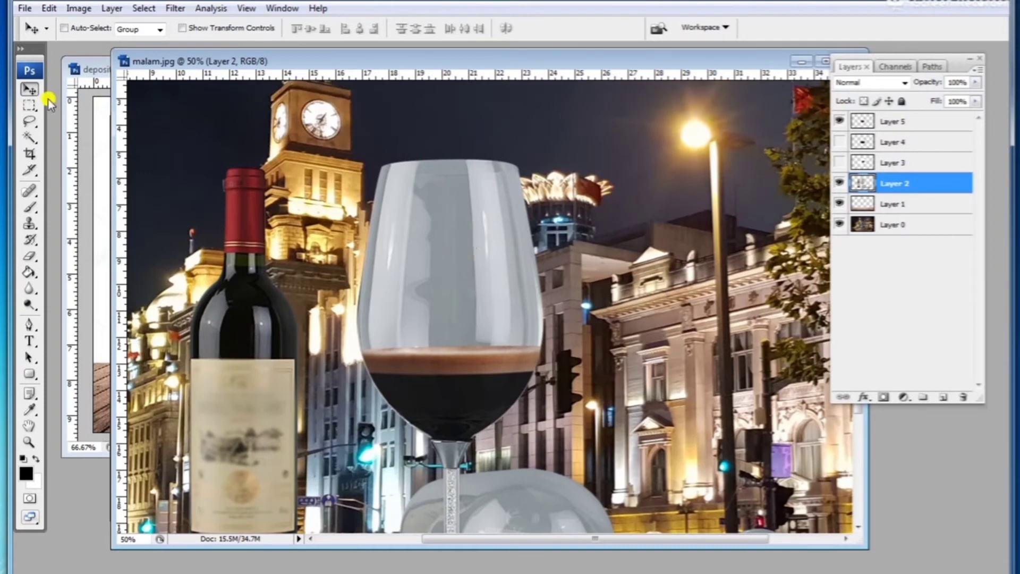
click(29, 106)
mouse_move(274, 129)
mouse_down()
mouse_move(471, 233)
mouse_move(574, 319)
mouse_move(587, 350)
mouse_up()
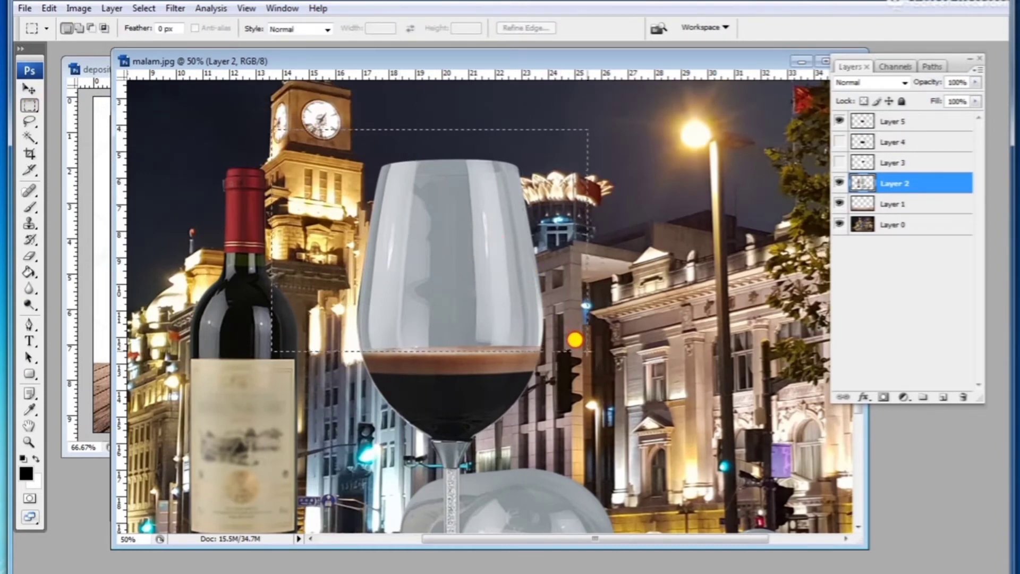
click(582, 310)
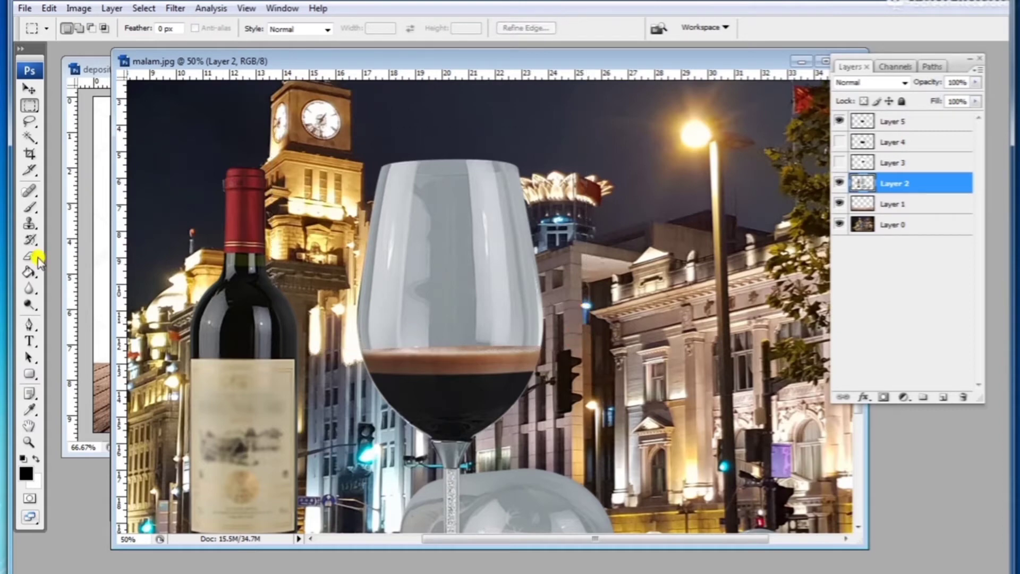
Step: With the Pen tool, draw a path along the espresso surface line across the glass bowl
click(28, 328)
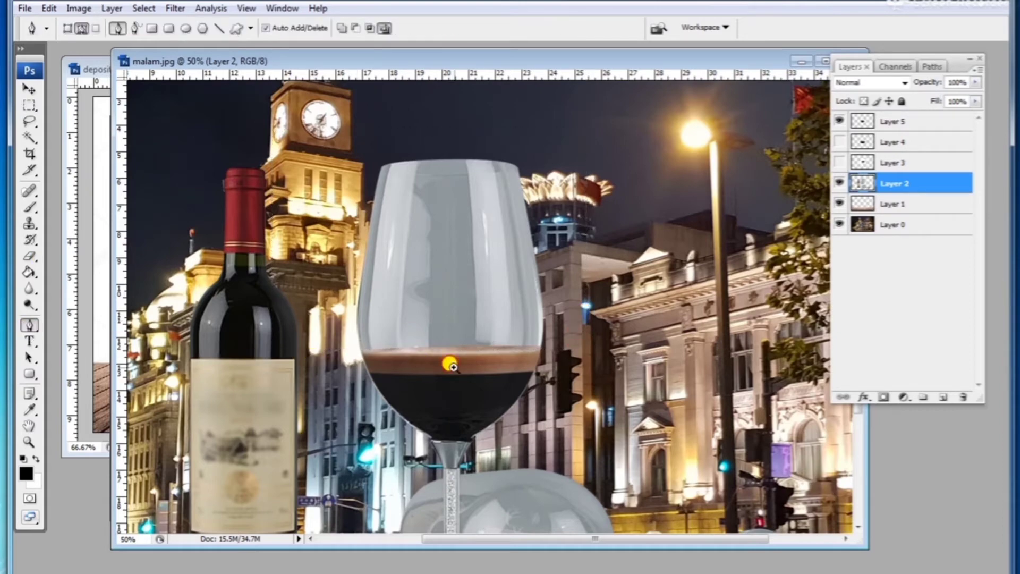
key(ctrl+plus)
click(361, 288)
drag(603, 280, 733, 290)
alt+click(605, 280)
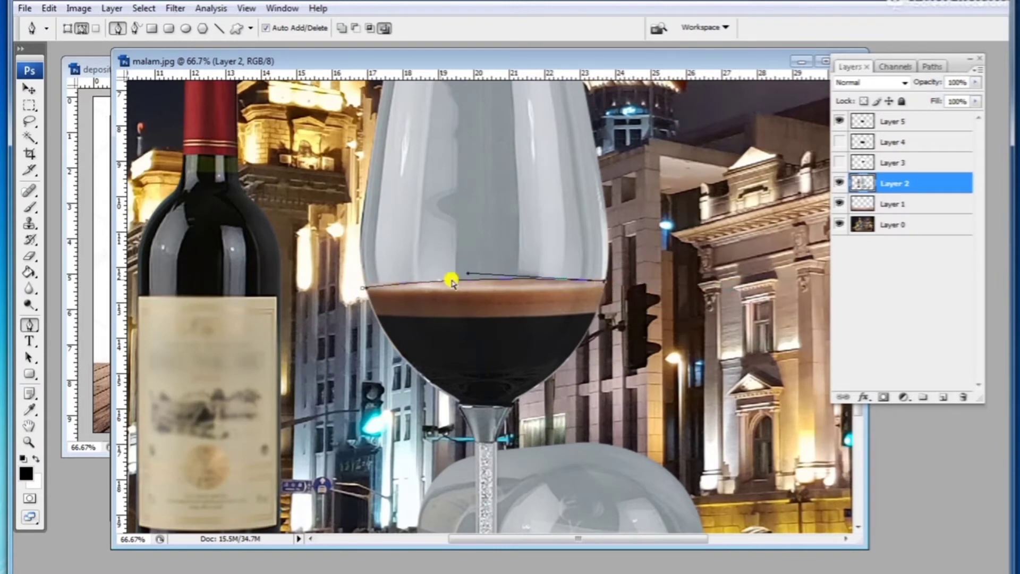
click(357, 288)
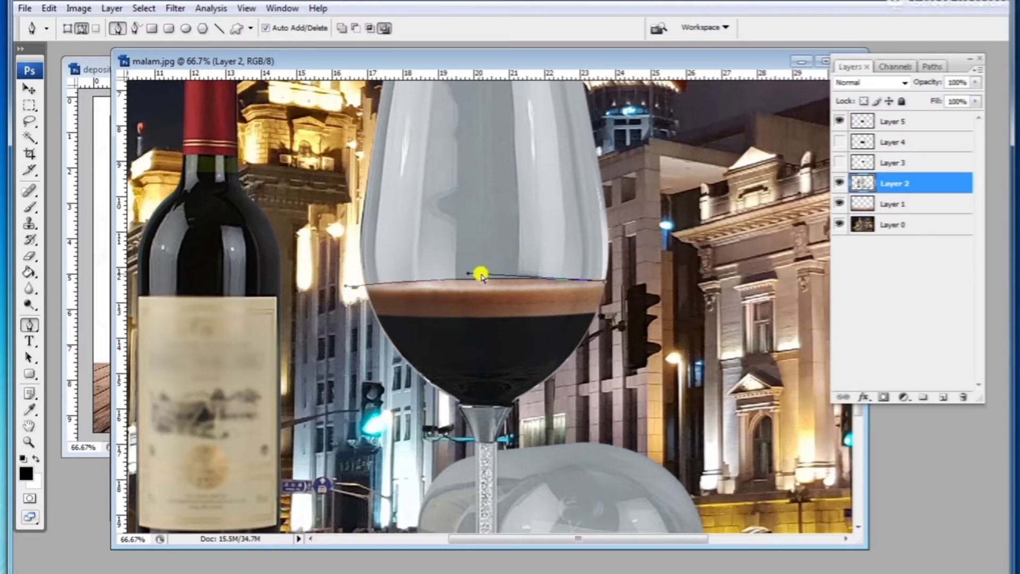
drag(469, 273, 464, 278)
Step: Continue the Pen path around the upper bowl of the standing wine glass above the espresso surface and close it
key(ctrl+minus)
key(ctrl+minus)
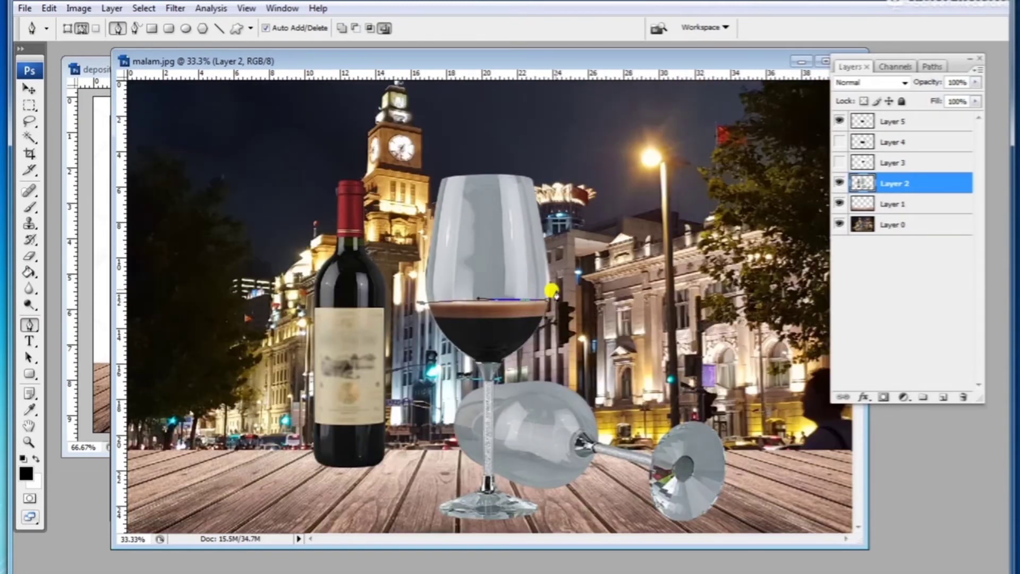
click(556, 232)
click(538, 162)
click(464, 160)
click(421, 175)
click(421, 302)
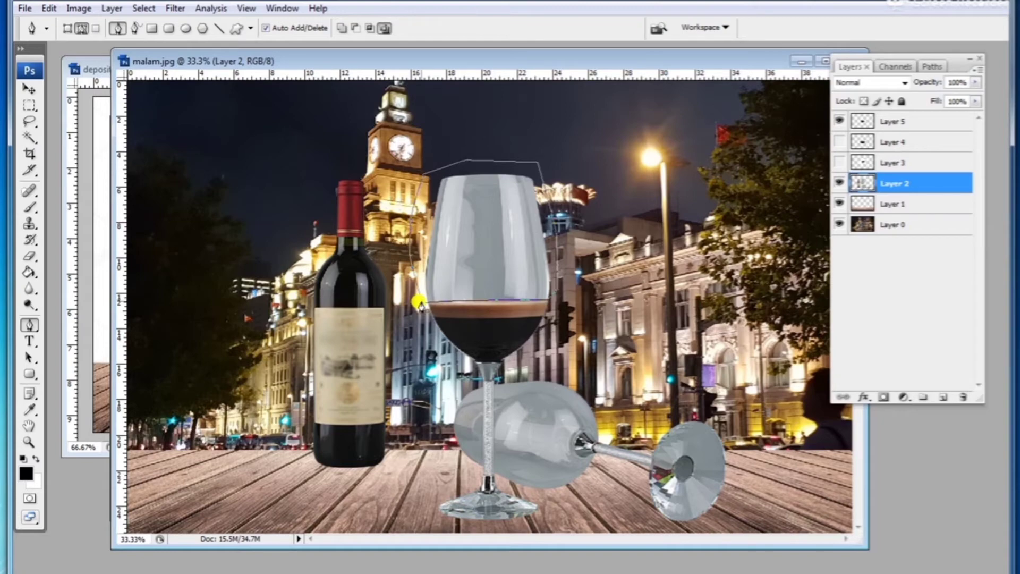
Step: Draw a second closed path around the part of the lying wine glass behind the standing glass's stem
ctrl+click(510, 408)
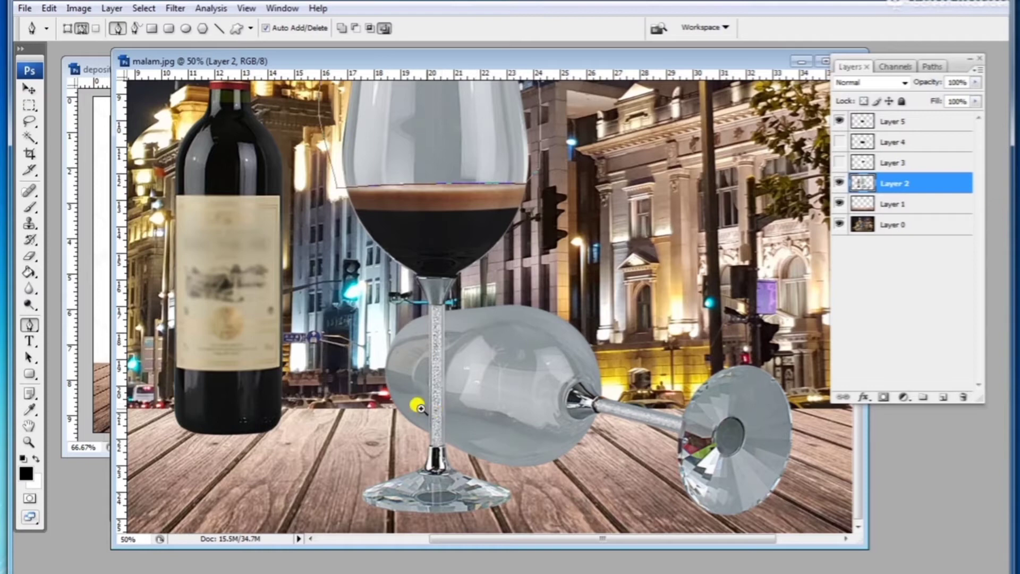
ctrl+click(457, 380)
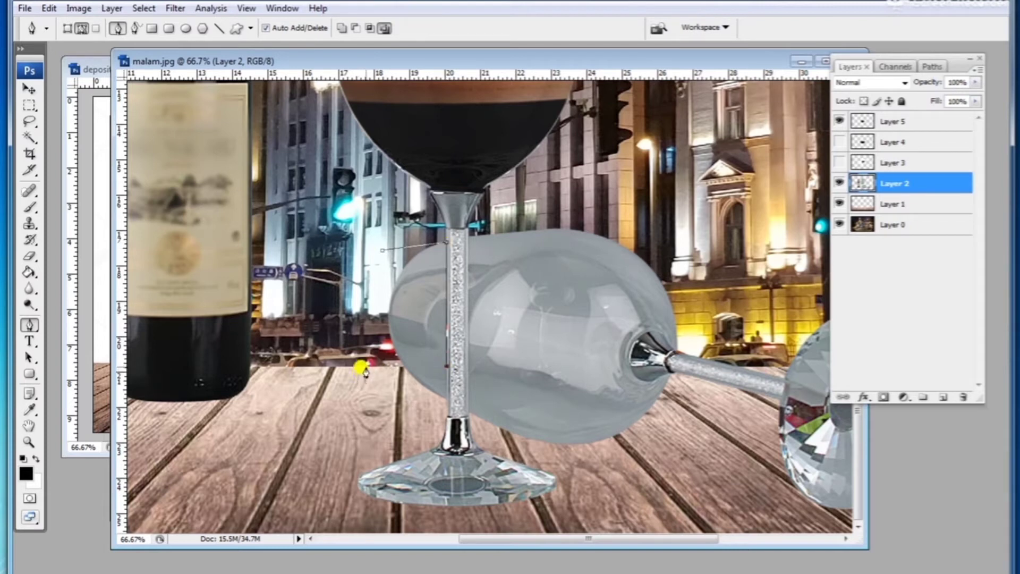
click(382, 252)
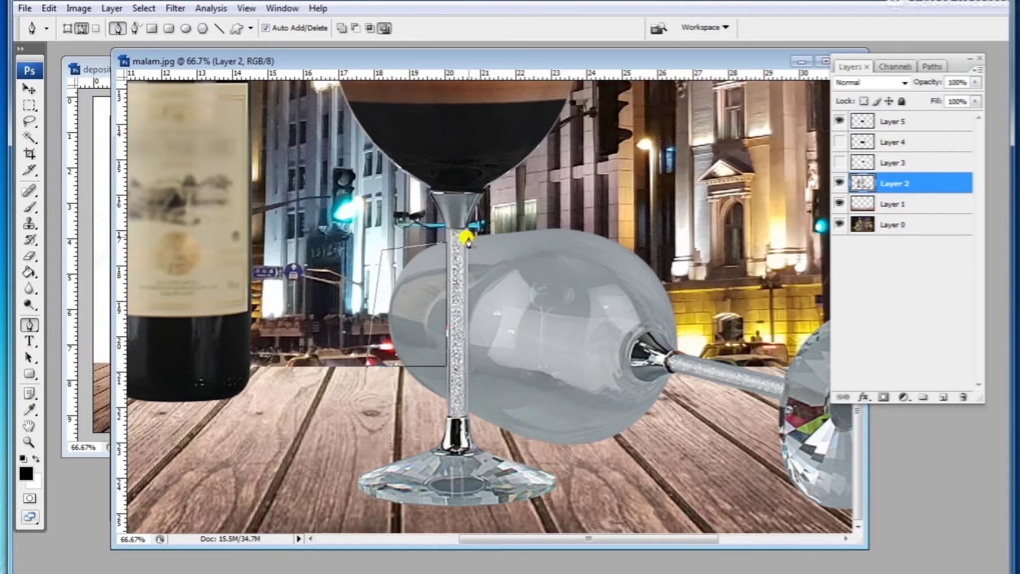
click(609, 203)
click(678, 229)
click(695, 271)
click(694, 299)
click(677, 344)
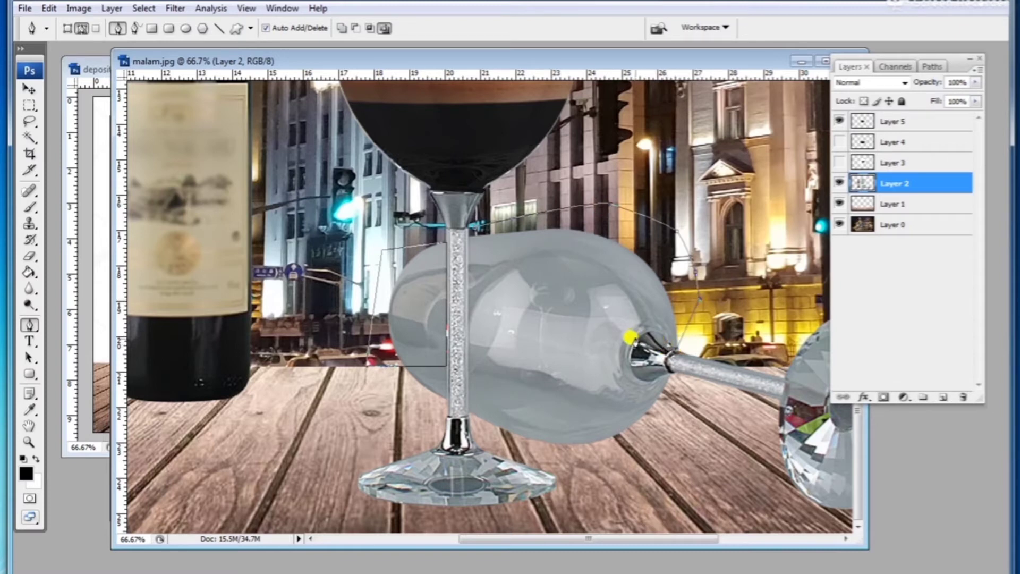
drag(630, 342, 612, 367)
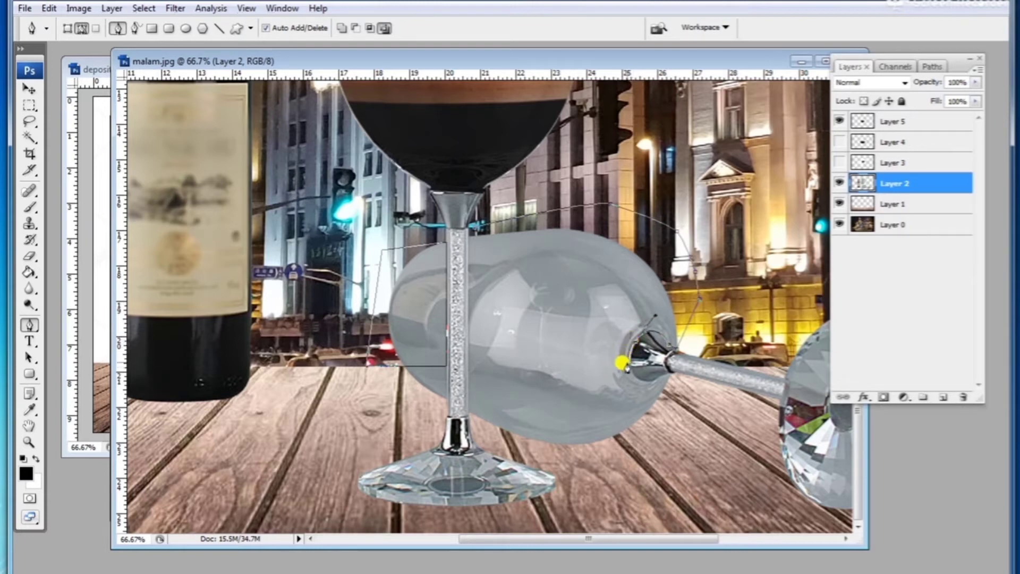
click(628, 366)
click(467, 366)
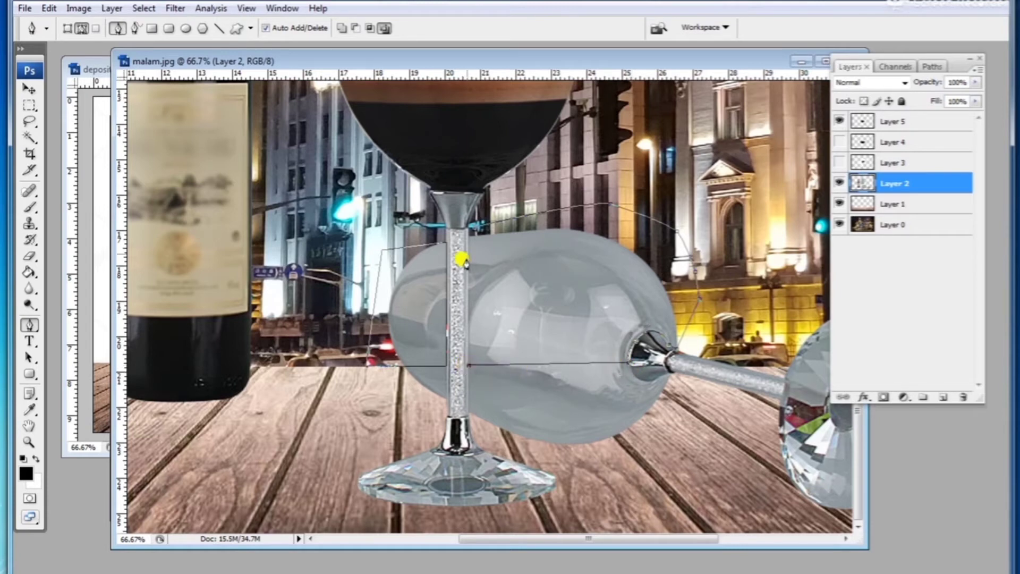
click(467, 236)
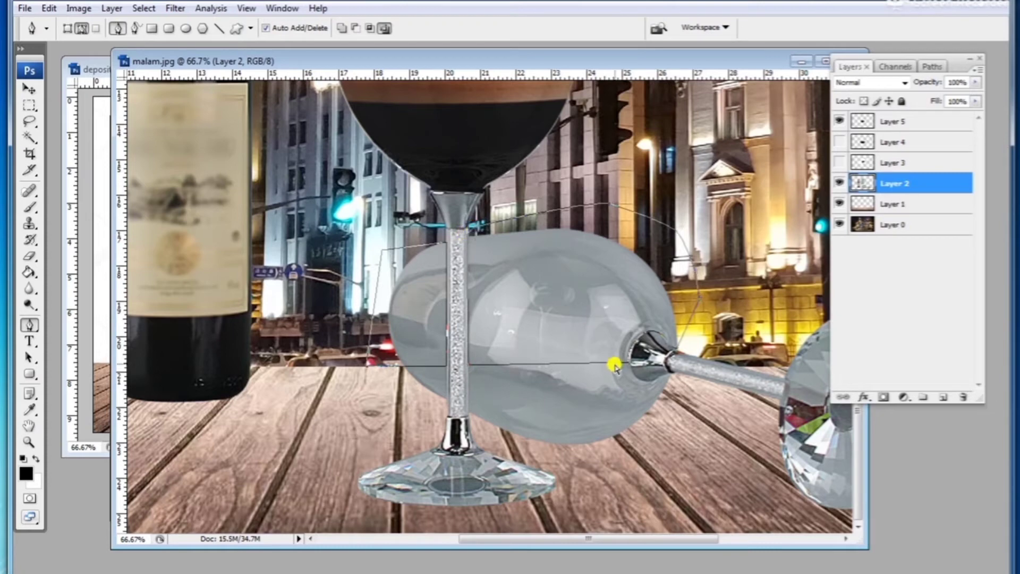
Step: Load the work path as a selection and return to the glasses layer, Layer 2
scroll(592, 321, down, 1)
drag(477, 238, 473, 307)
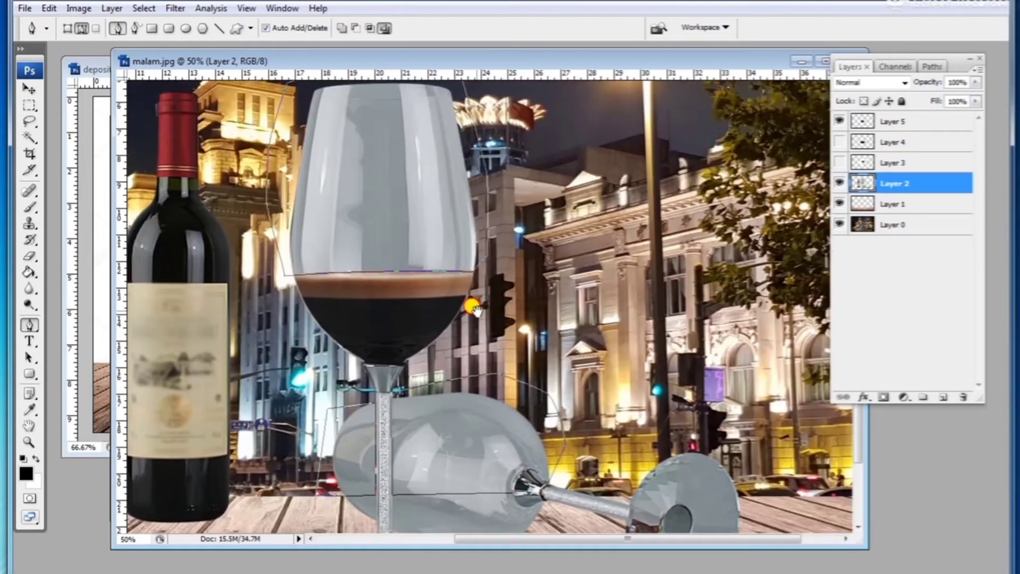
scroll(474, 306, down, 1)
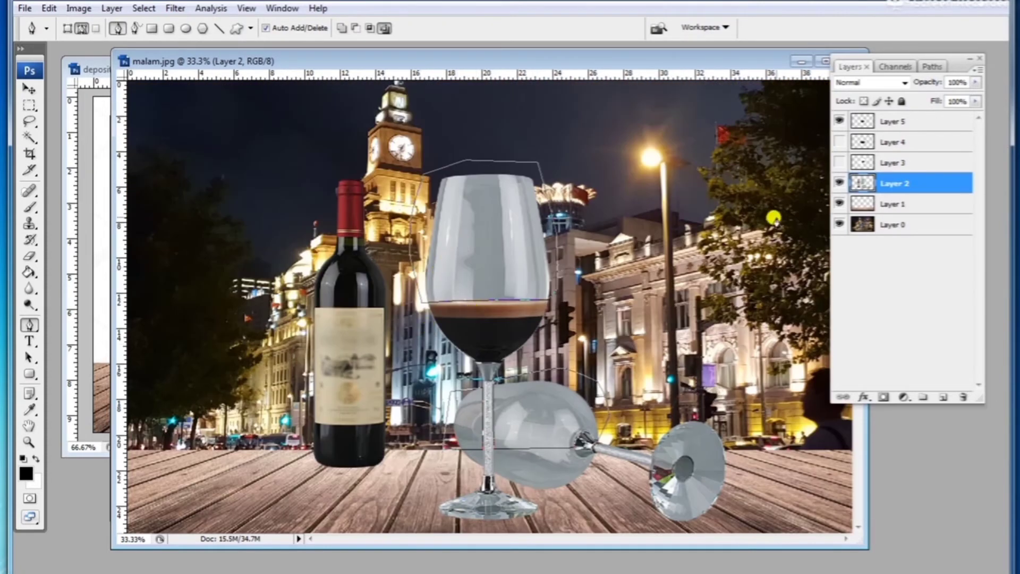
click(932, 66)
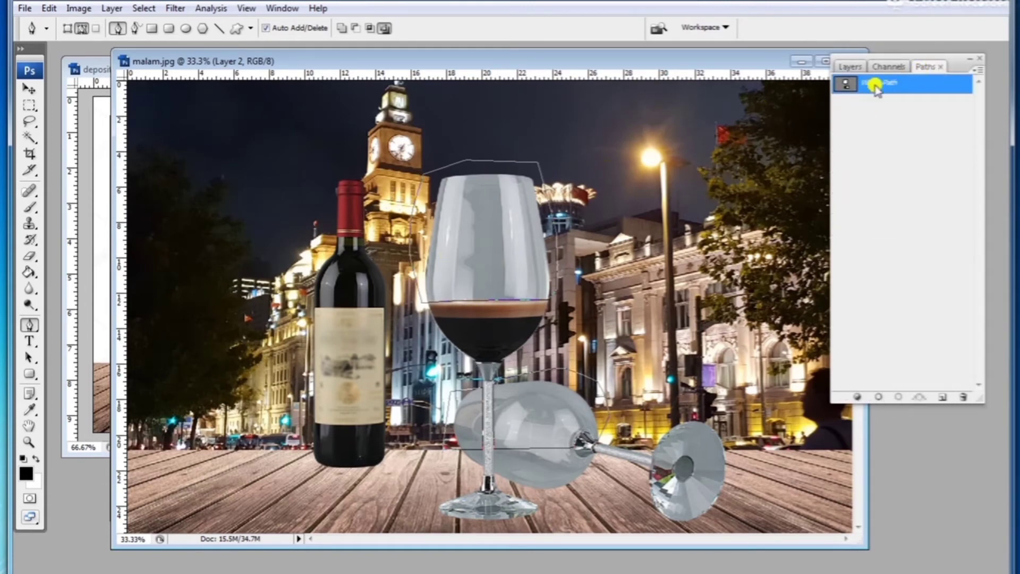
click(893, 397)
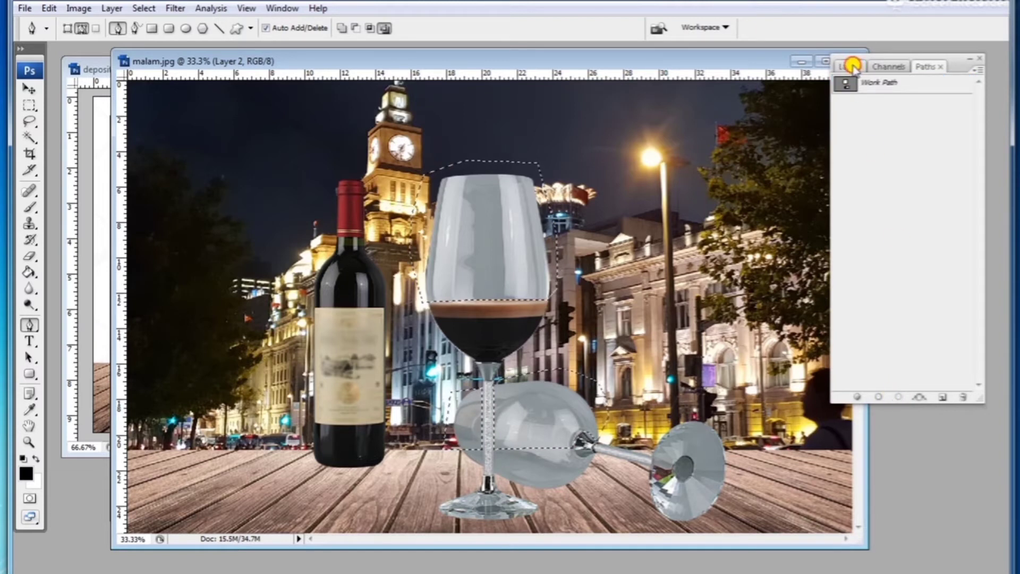
click(850, 67)
click(840, 183)
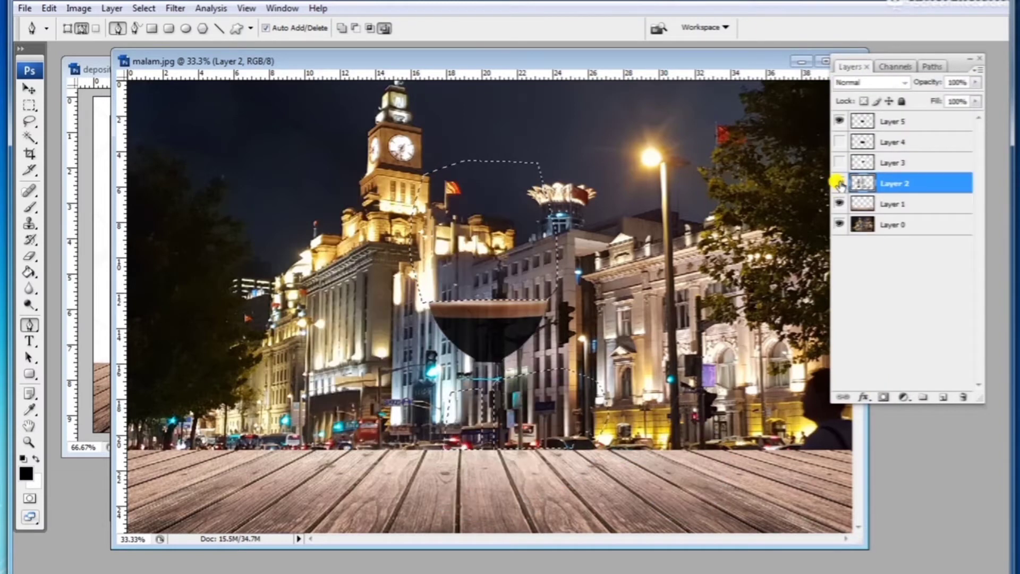
click(840, 183)
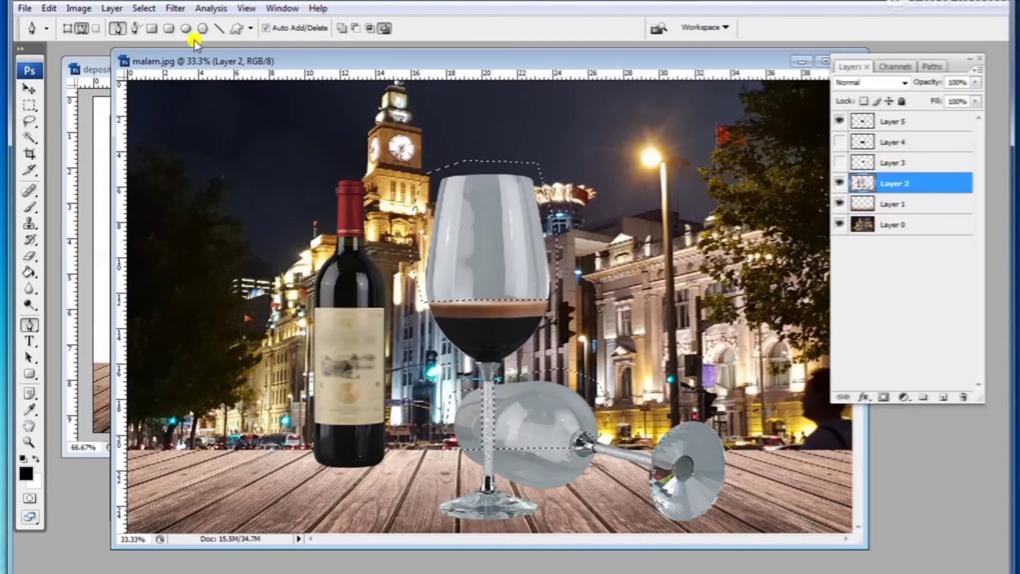
Step: Cut the selected glass areas from Layer 2 and paste them onto a new layer
click(49, 8)
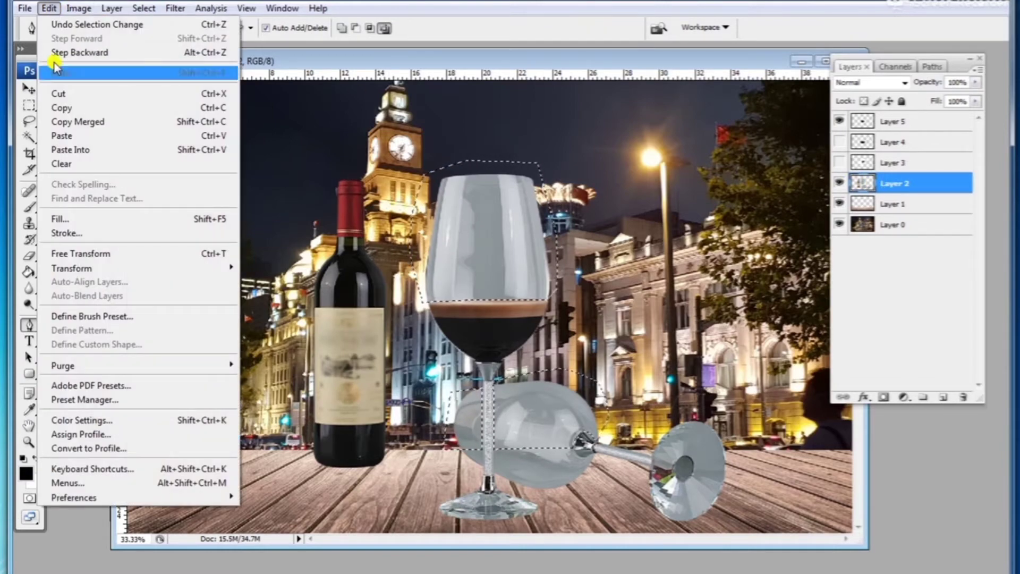
click(55, 108)
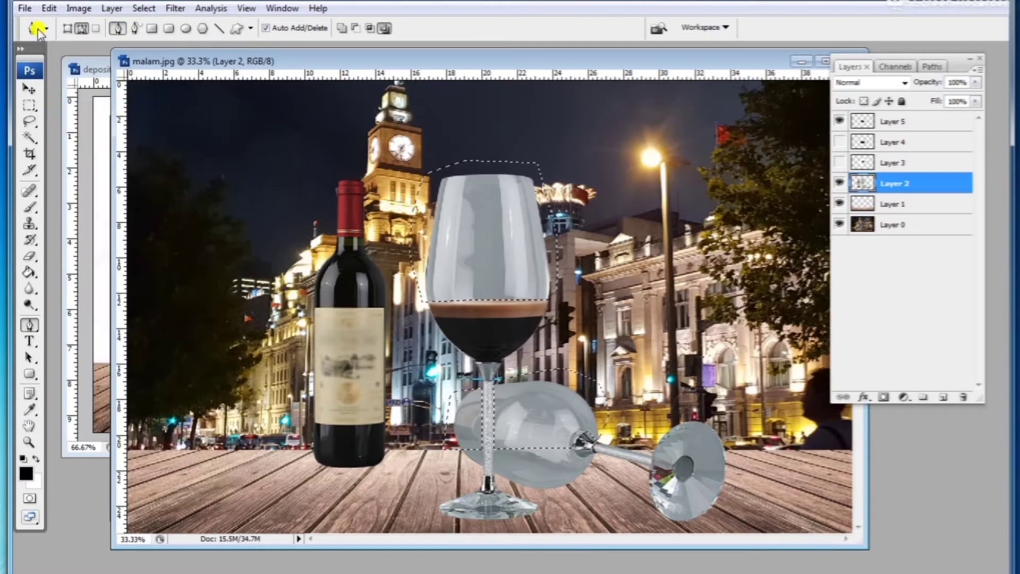
click(48, 8)
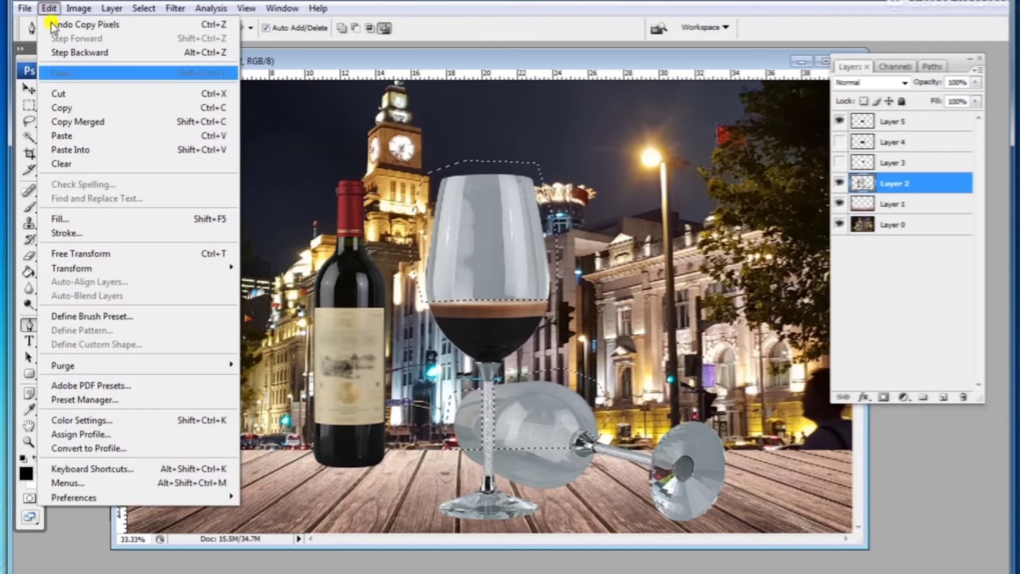
click(70, 96)
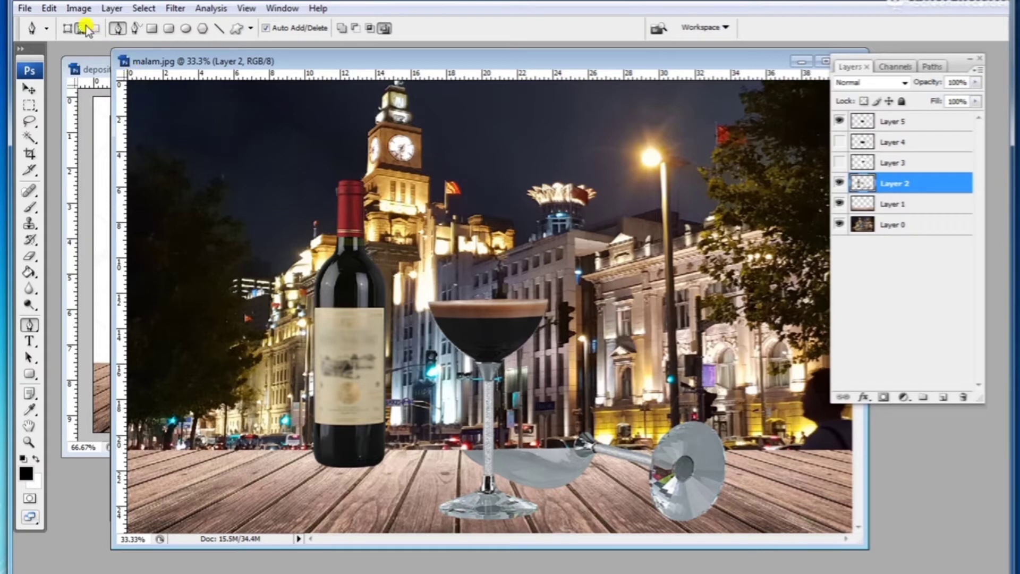
click(78, 9)
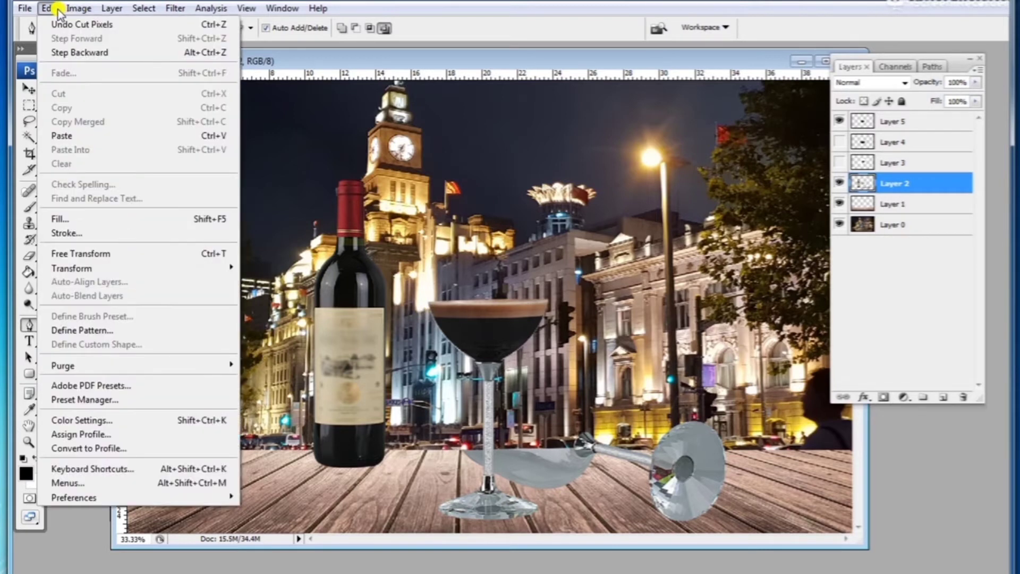
click(75, 133)
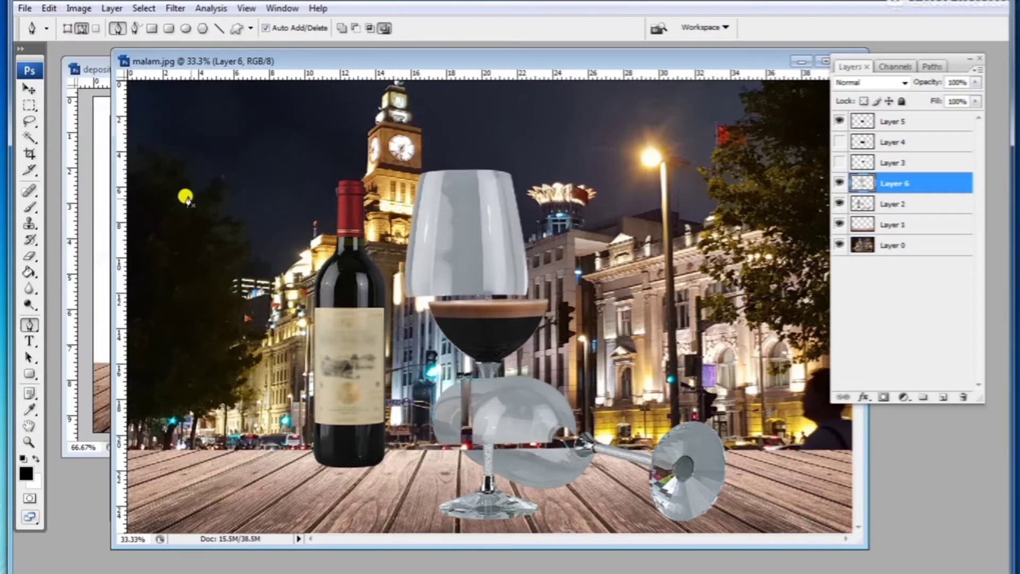
Step: Move the pasted glass layer so it lines up exactly with the original glasses
click(30, 89)
drag(423, 246, 508, 471)
drag(571, 365, 564, 365)
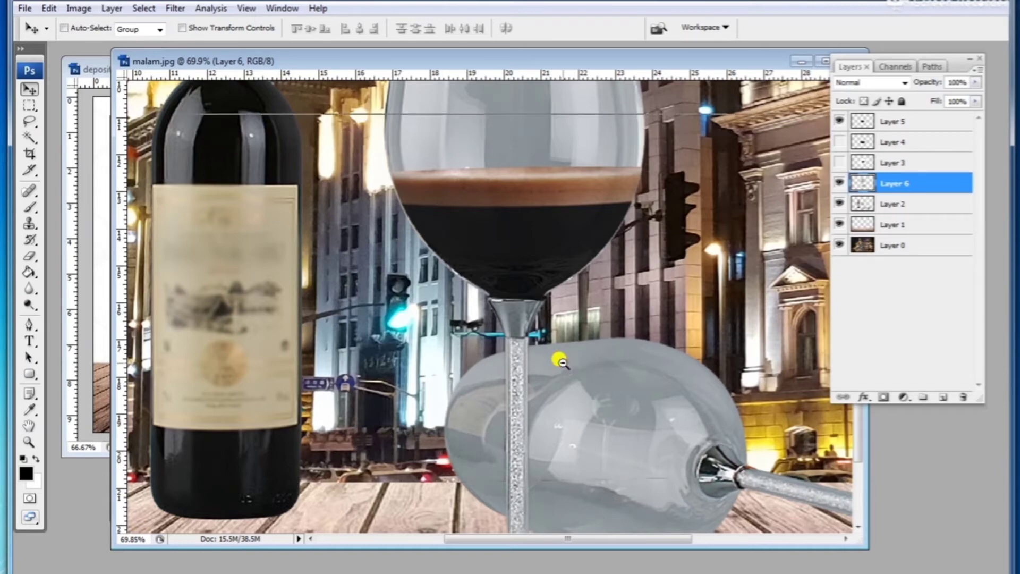
scroll(558, 361, down, 2)
scroll(498, 303, down, 1)
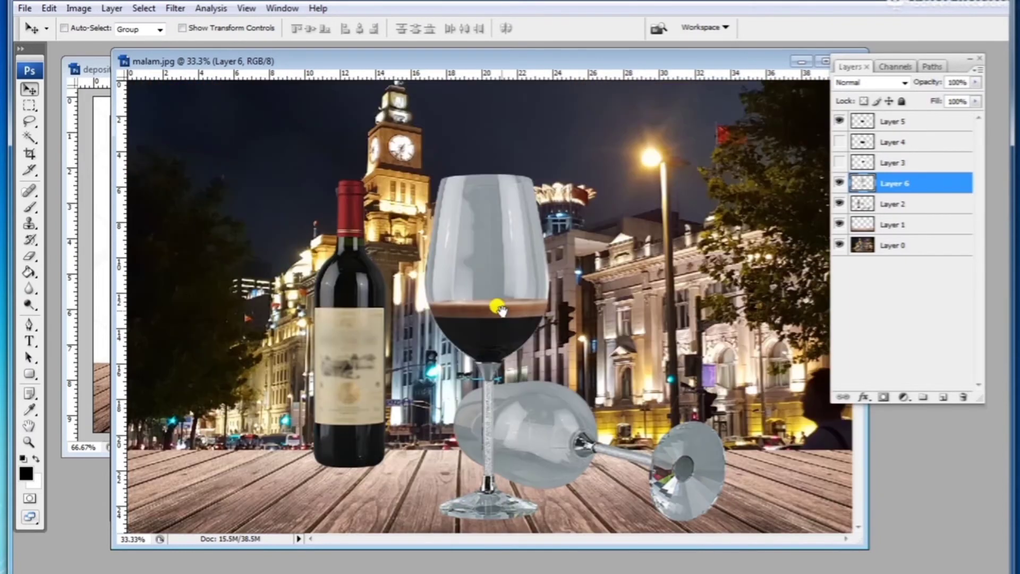
Step: Set the pasted glass layer's fill to 78%
click(977, 102)
drag(974, 116, 965, 116)
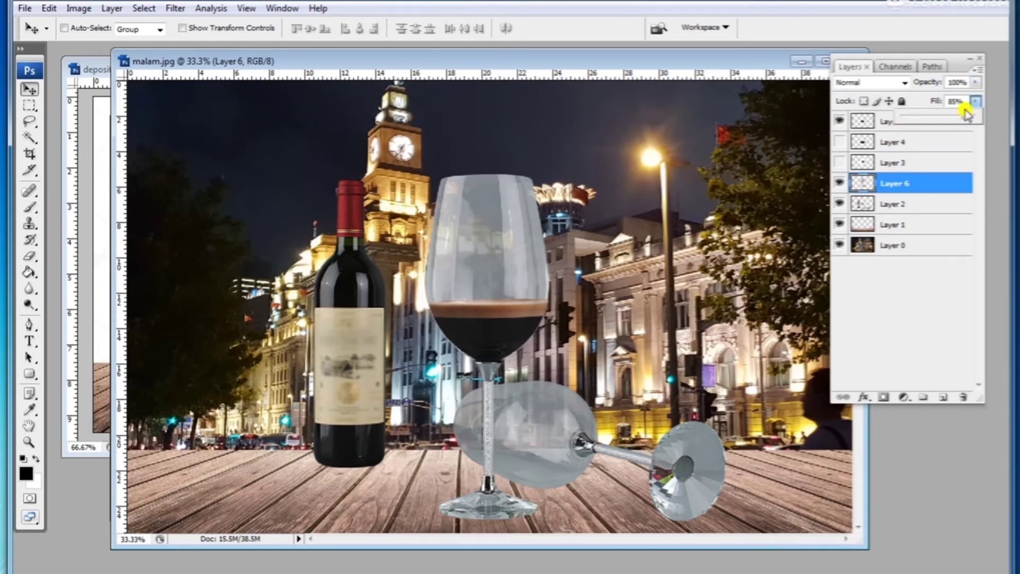
drag(962, 117, 961, 117)
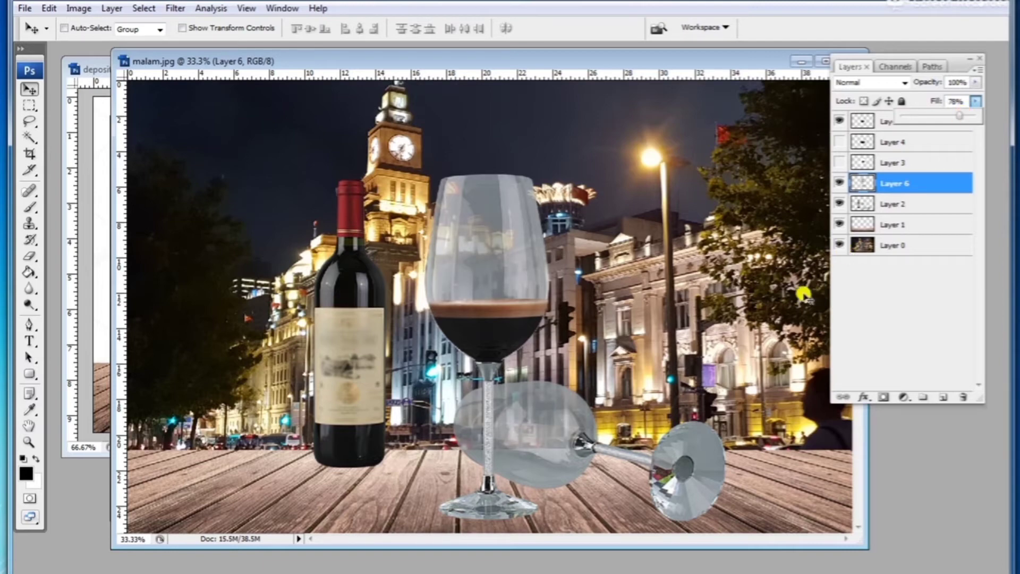
Step: Darken the pasted glass layer with Curves, pulling the point at input 140 down to output 97
scroll(534, 366, down, 2)
scroll(534, 366, down, 1)
scroll(559, 397, up, 1)
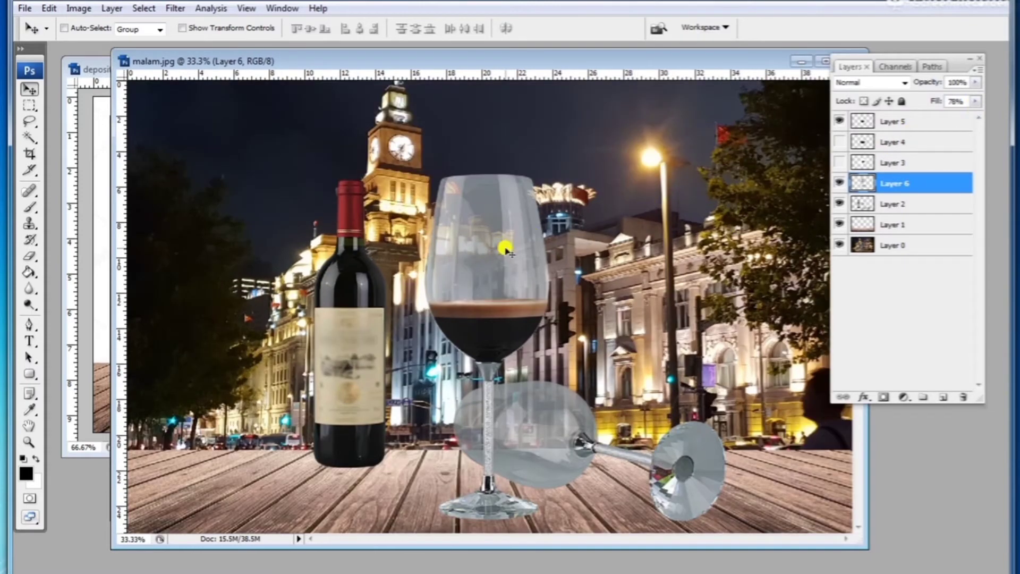
key(ctrl+m)
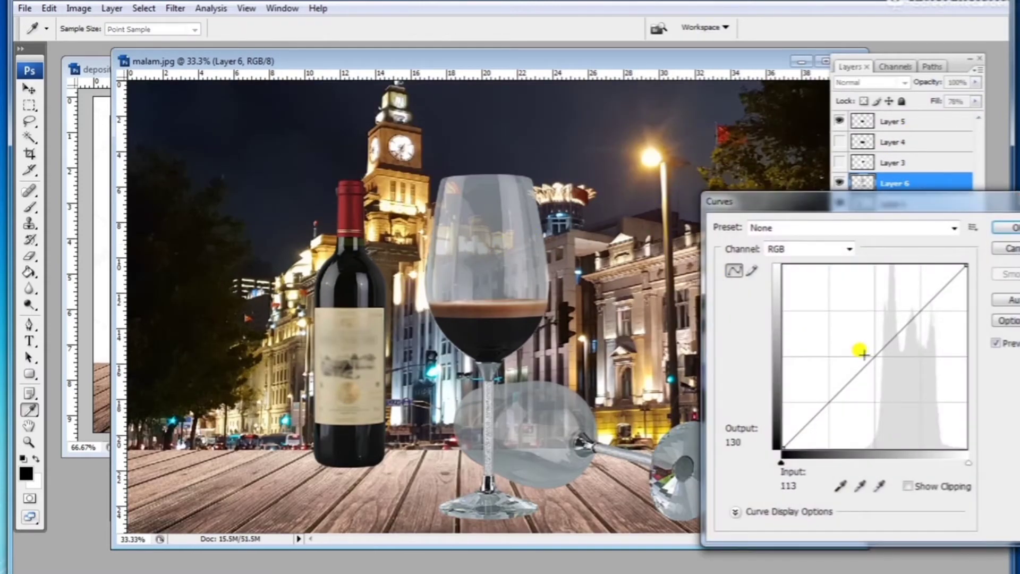
drag(870, 358, 882, 373)
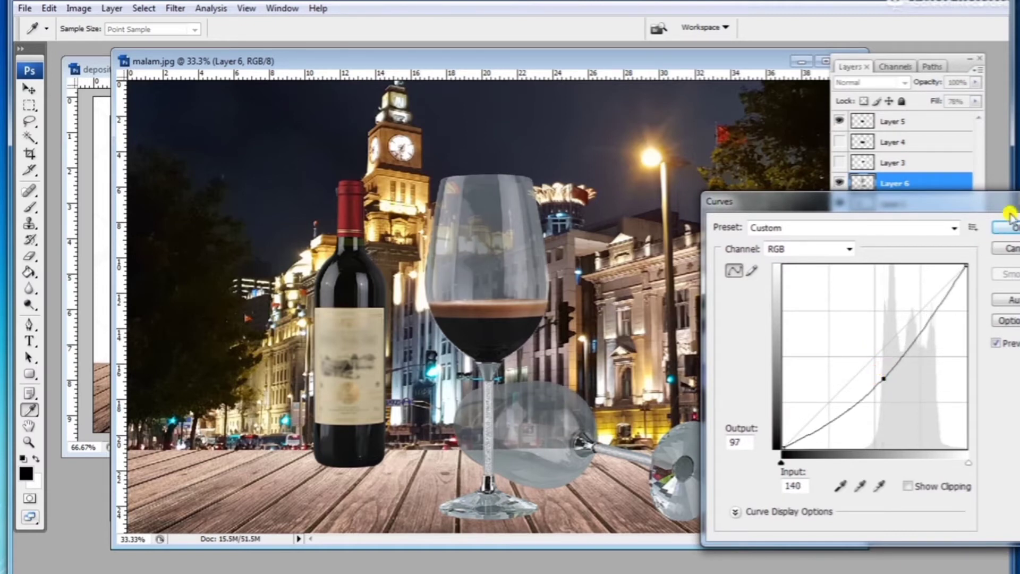
click(1006, 227)
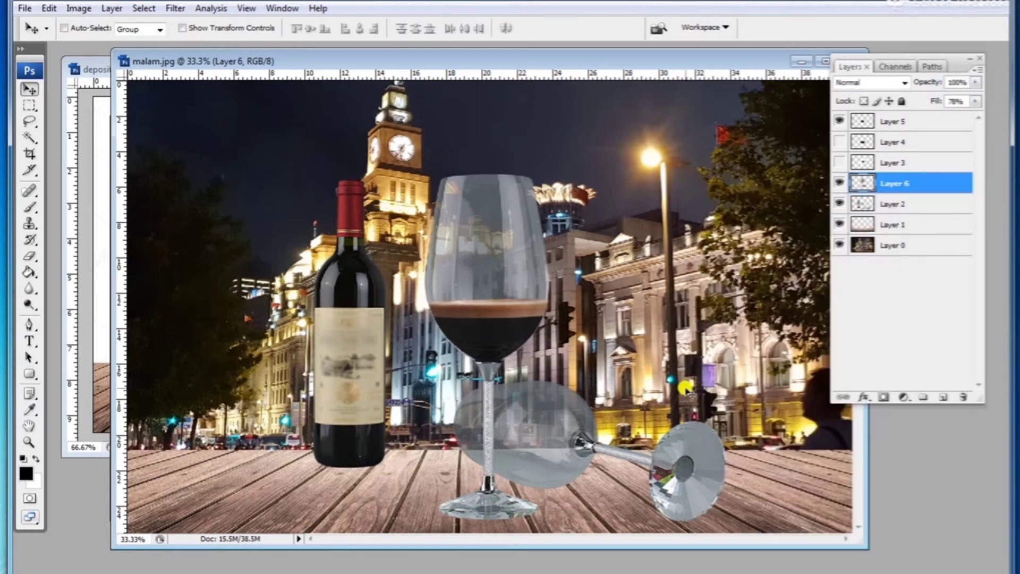
Step: Lasso-select the lower area of the glasses on the glass layer, covering the standing stem and the lying glass
ctrl+click(696, 445)
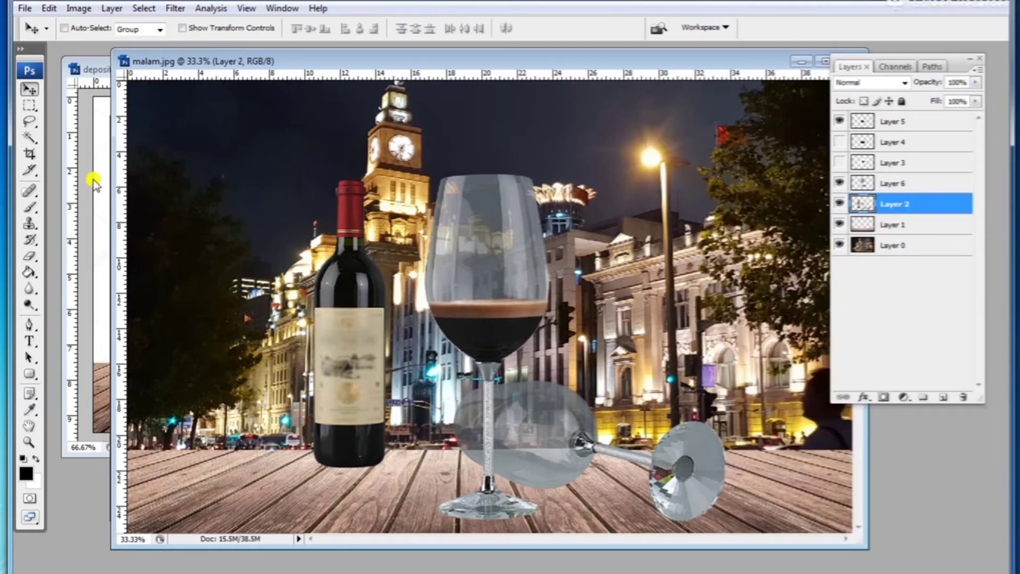
click(29, 121)
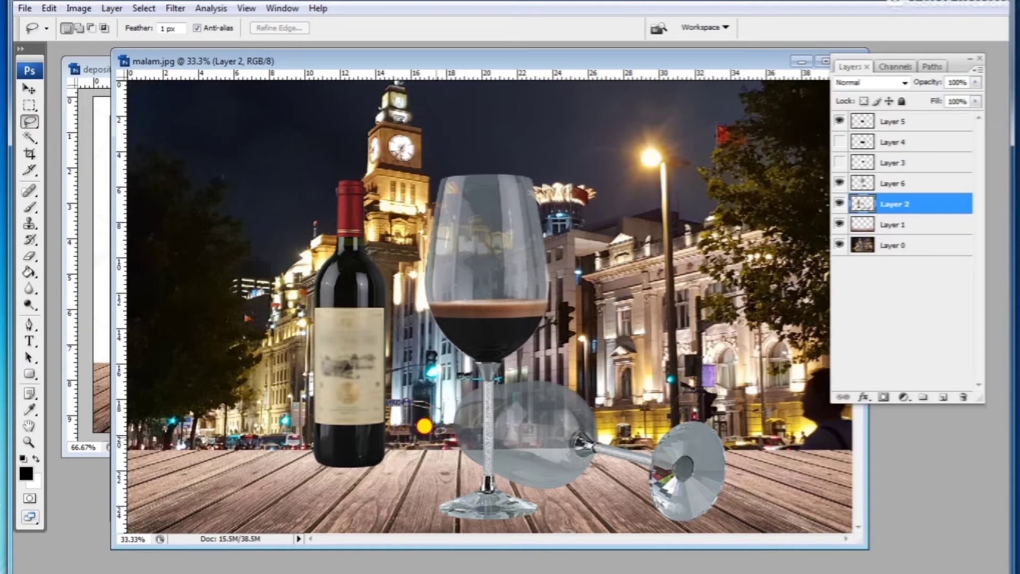
click(838, 184)
click(839, 184)
click(839, 204)
click(839, 204)
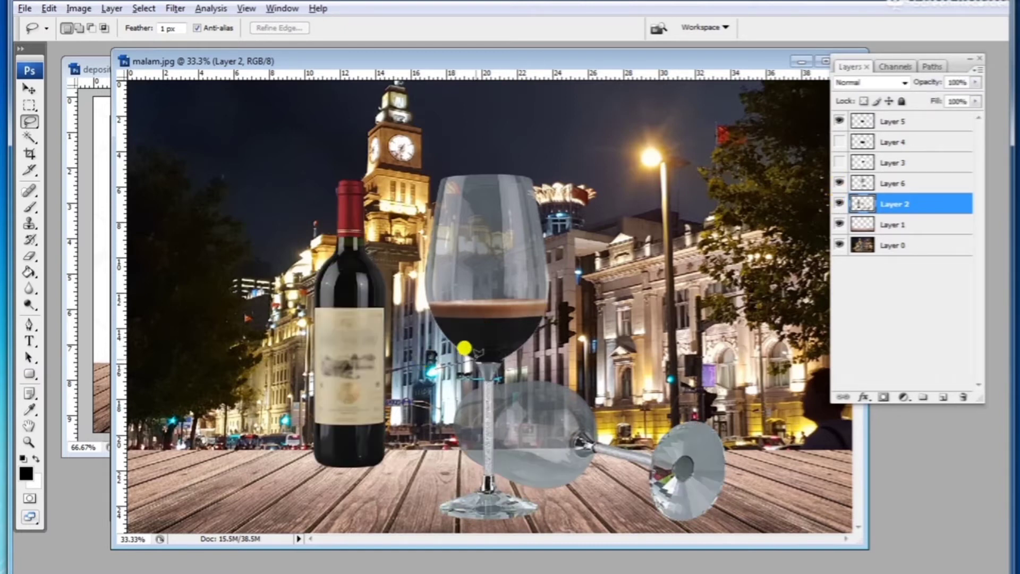
mouse_move(464, 348)
mouse_down()
mouse_move(697, 369)
mouse_move(765, 436)
mouse_move(737, 526)
mouse_move(641, 564)
mouse_move(484, 559)
mouse_move(423, 507)
mouse_up()
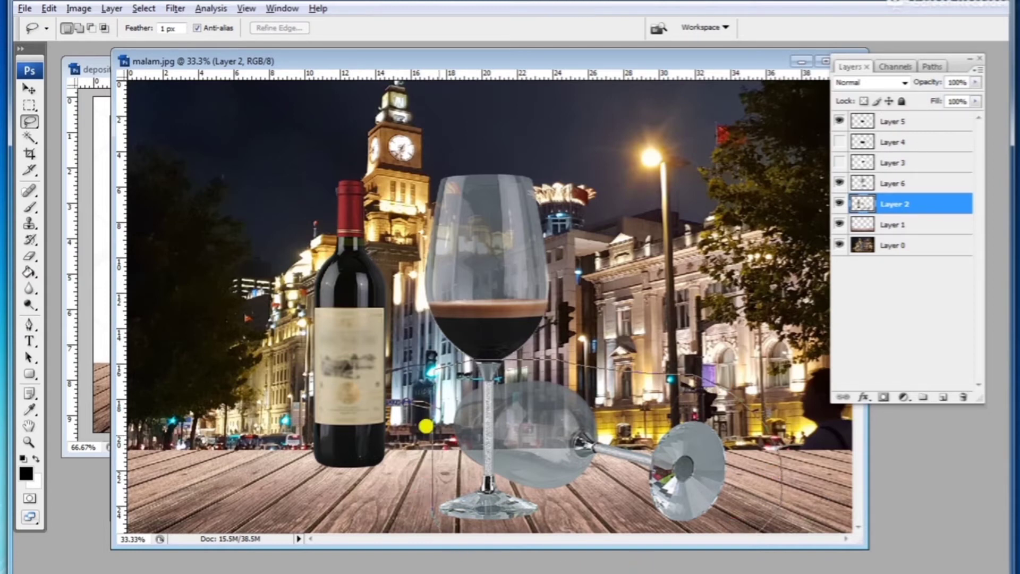
mouse_move(426, 426)
mouse_down()
mouse_move(447, 415)
mouse_move(511, 424)
mouse_up()
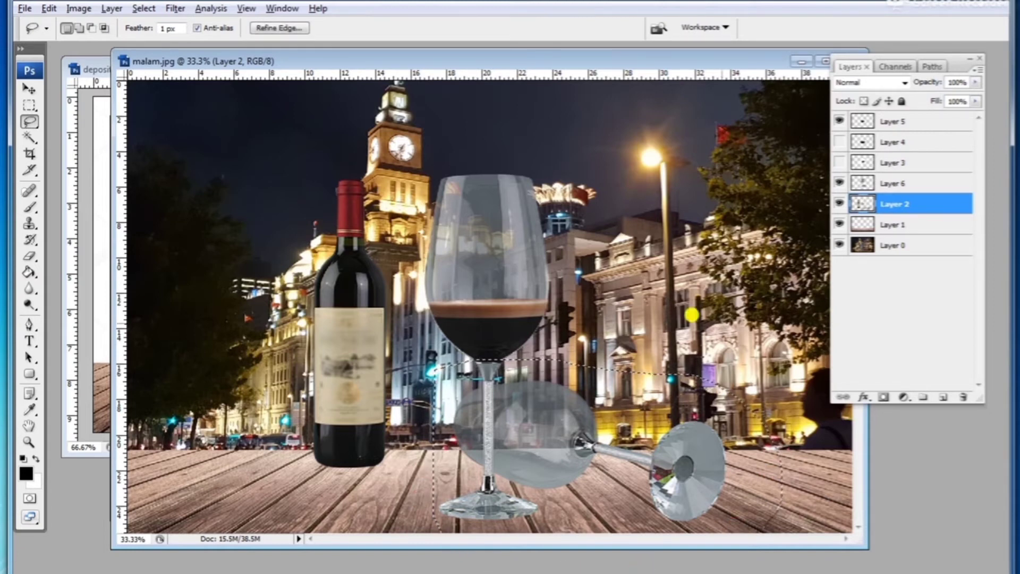
click(840, 203)
click(840, 203)
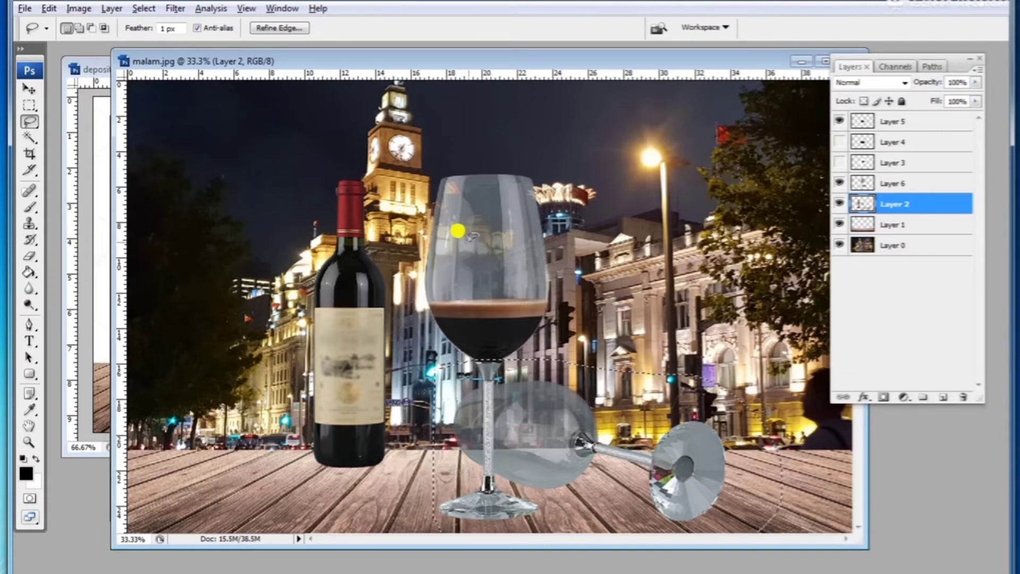
key(ctrl+m)
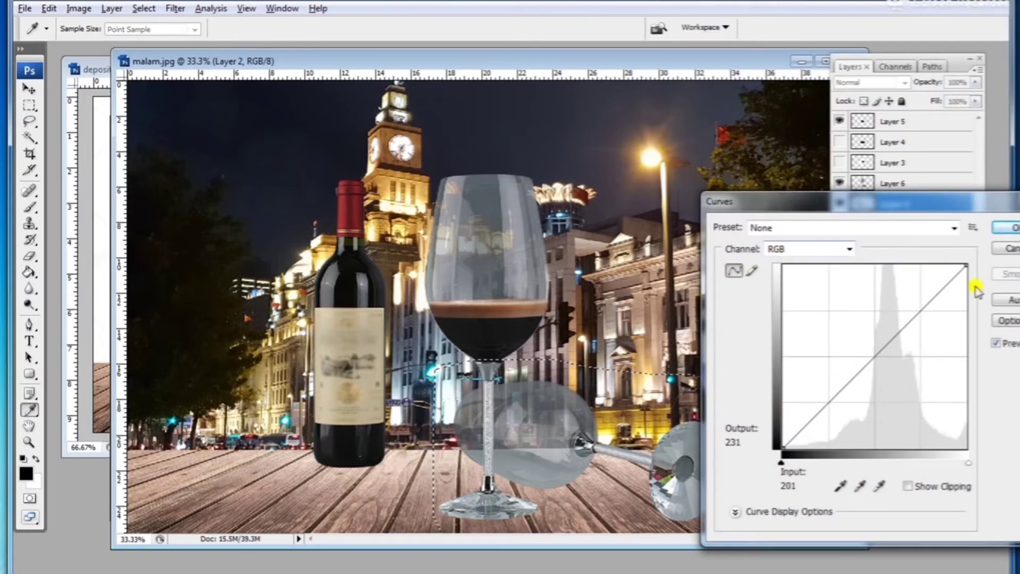
click(1002, 250)
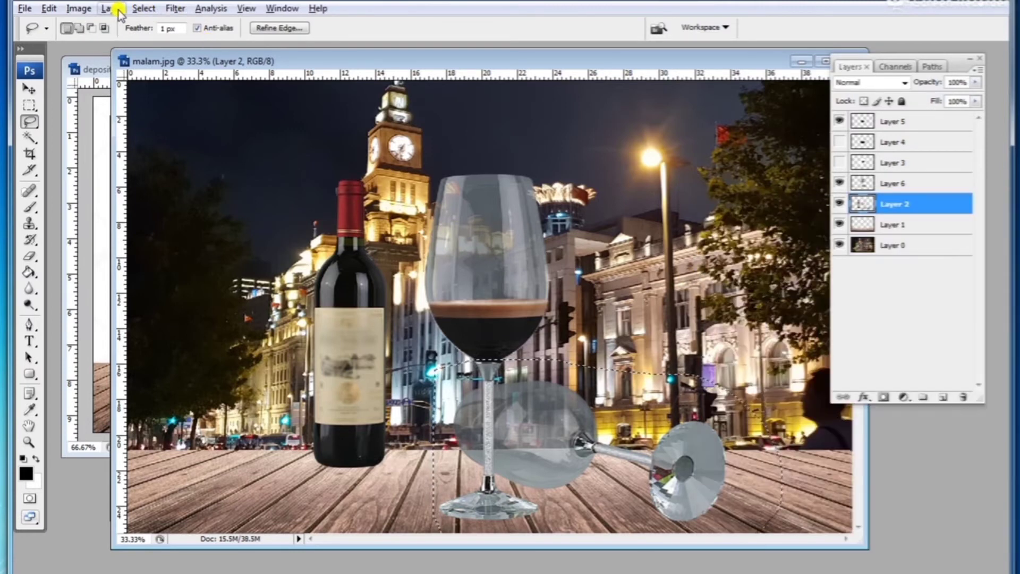
click(80, 8)
mouse_move(86, 23)
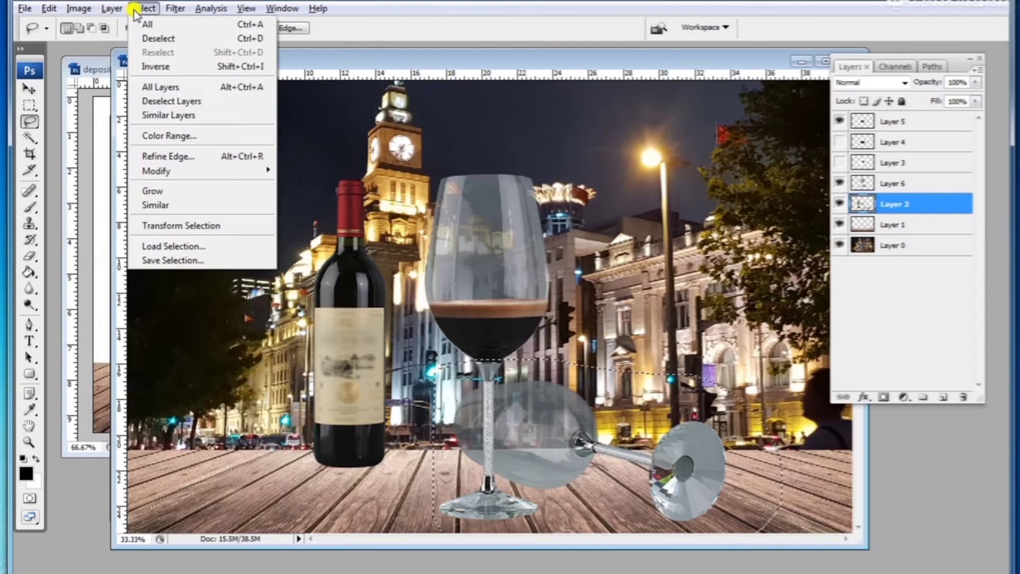
mouse_move(176, 11)
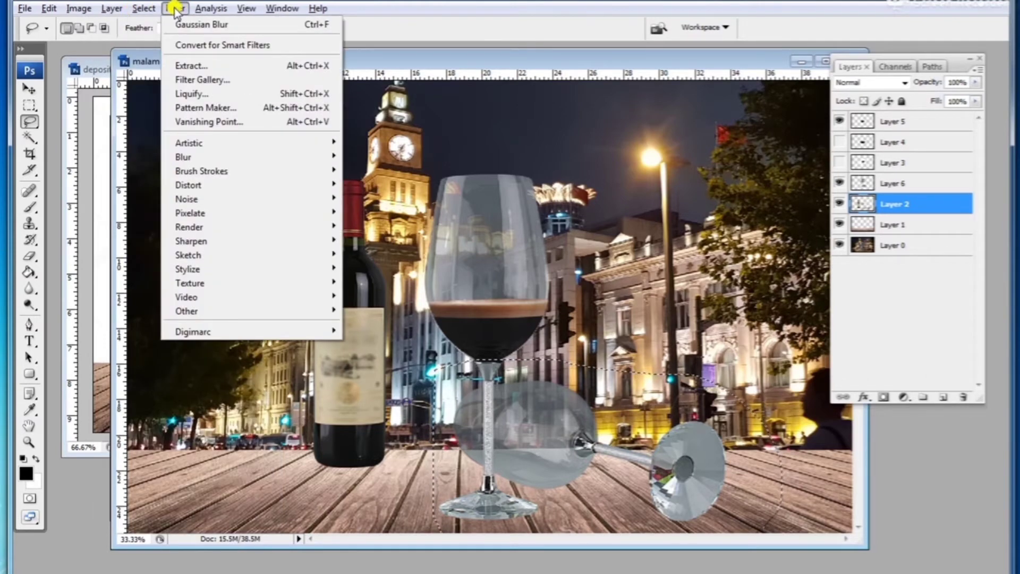
mouse_move(71, 9)
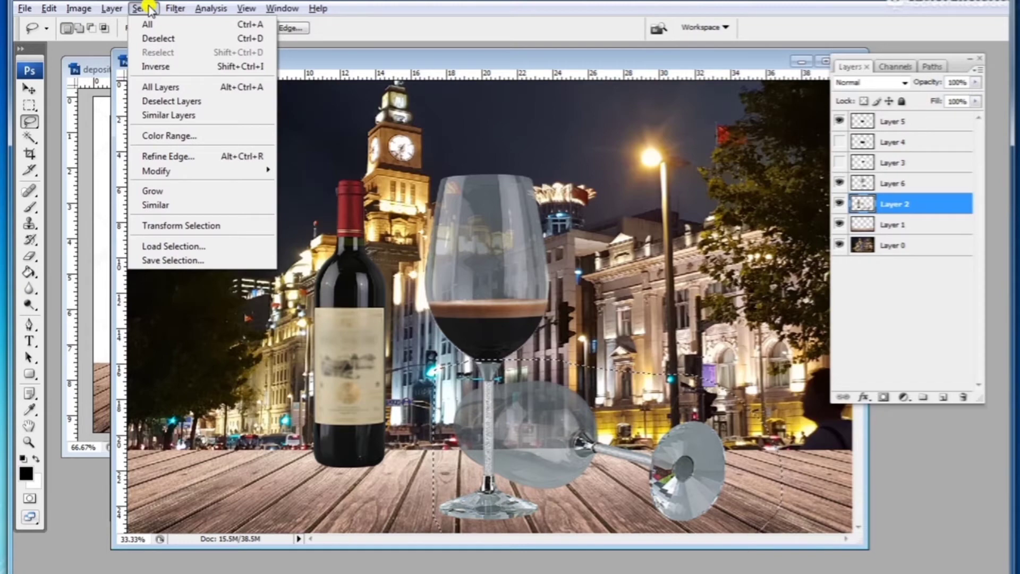
mouse_move(96, 46)
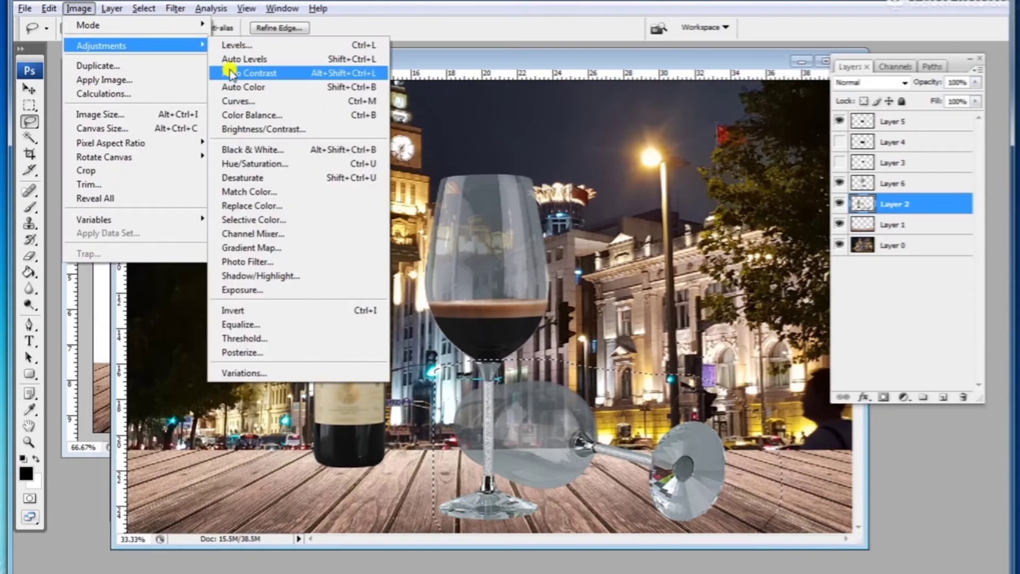
Step: Apply Curves to the selection, pulling the Blue channel point at input 132 down to output 126
click(232, 101)
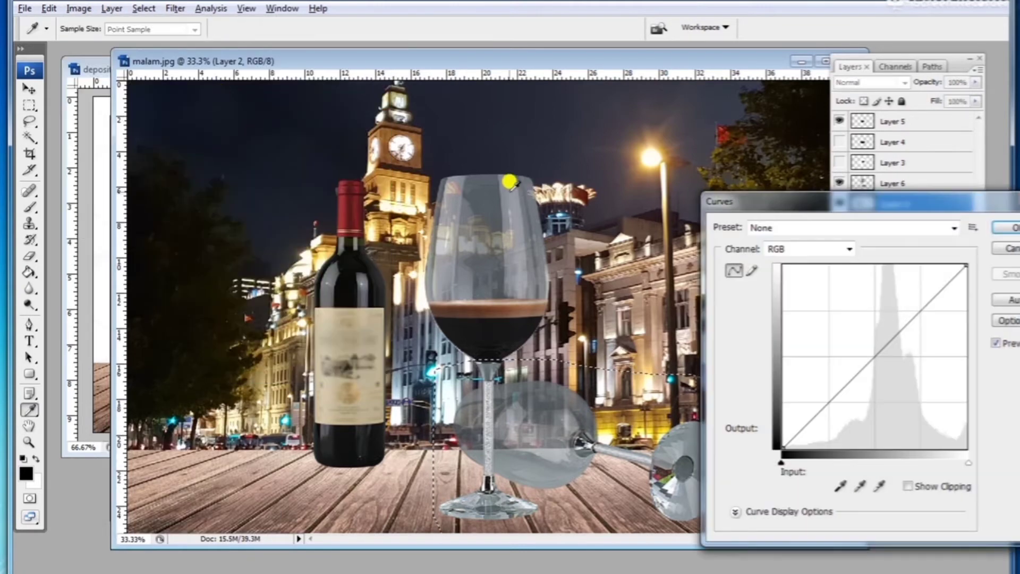
click(781, 249)
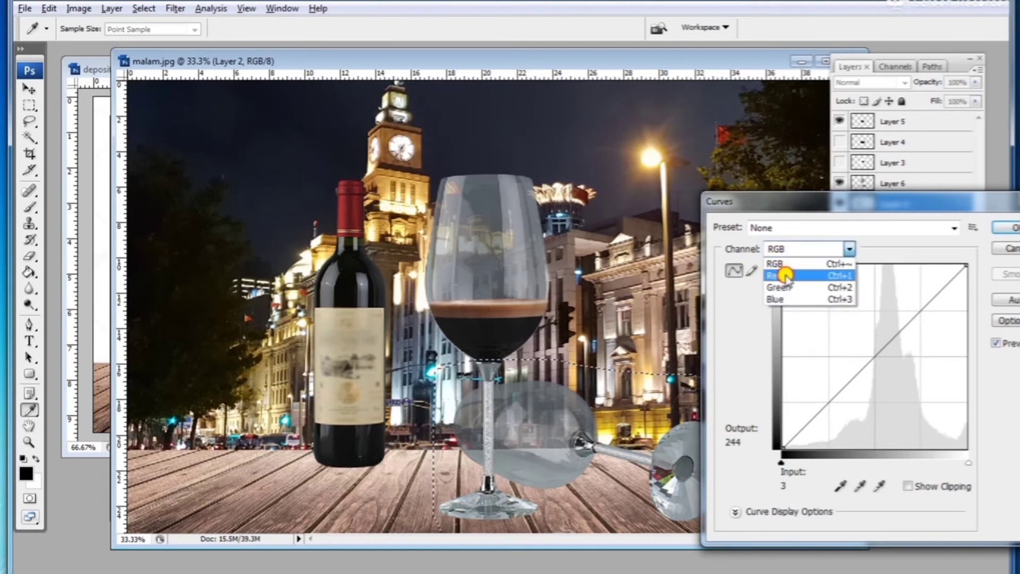
click(791, 268)
click(870, 348)
drag(869, 348, 968, 257)
click(813, 248)
click(797, 273)
click(829, 260)
click(799, 295)
click(867, 350)
drag(869, 351, 877, 358)
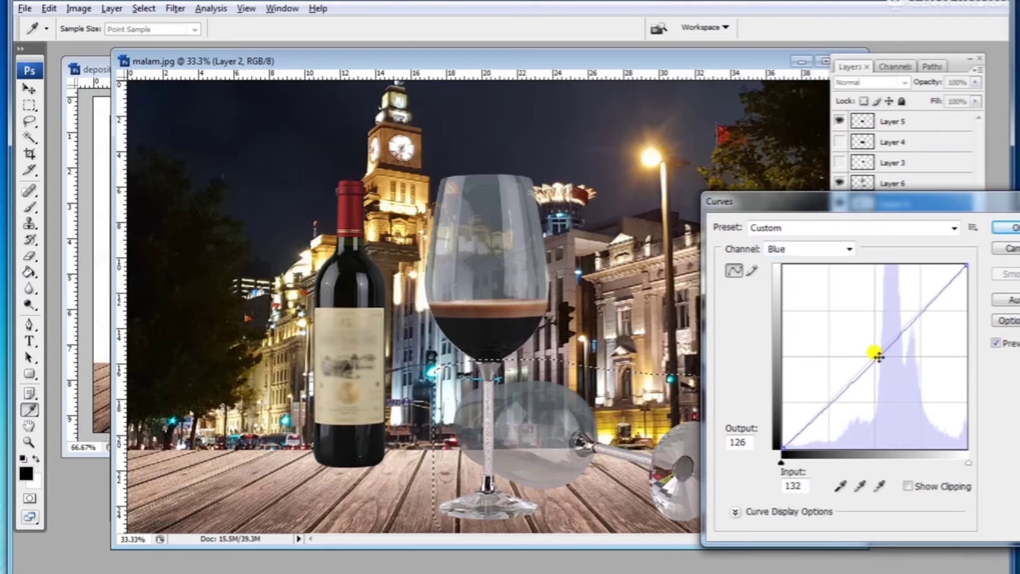
click(1005, 229)
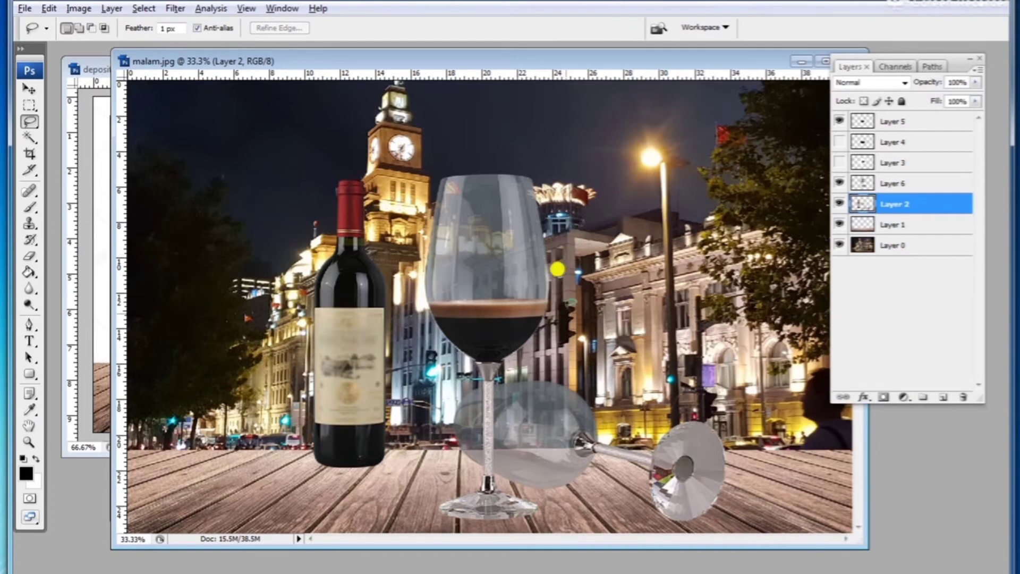
Step: Set the glass layer's fill to 95%
click(976, 101)
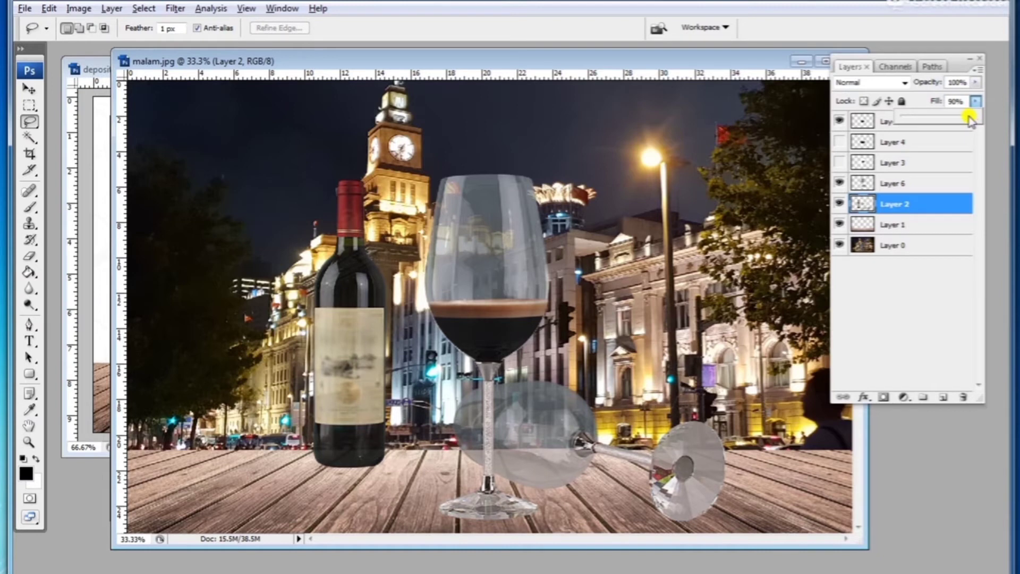
drag(968, 118, 973, 115)
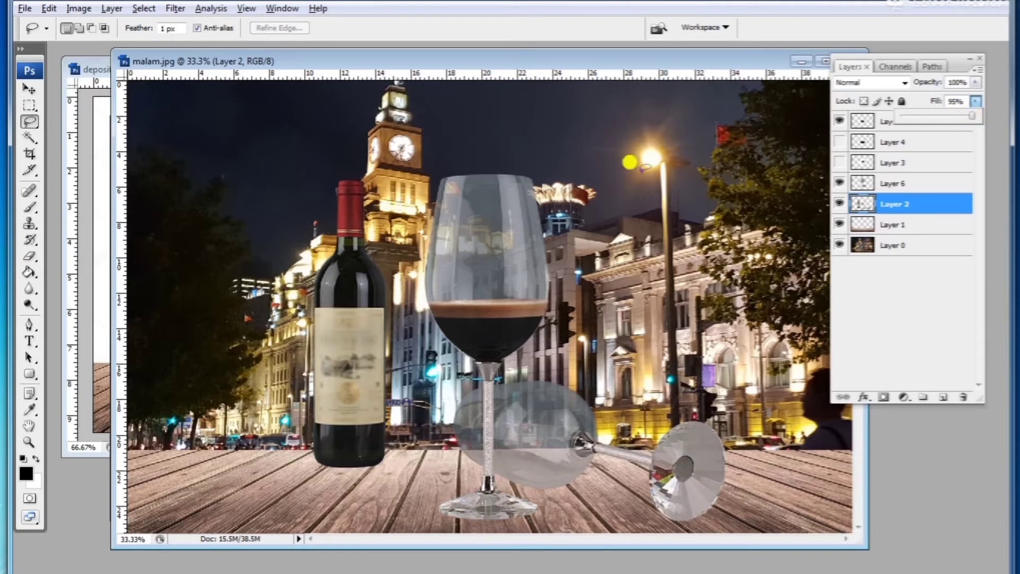
Step: Draw an elliptical selection beneath the wine bottle and fill it with black on a new layer
key(ctrl+minus)
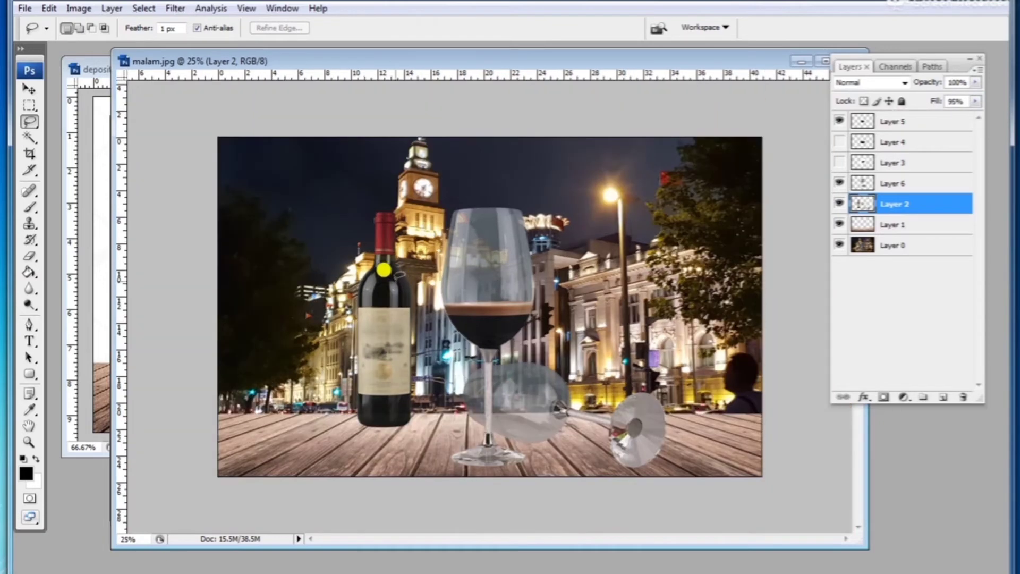
mouse_move(29, 105)
mouse_down()
mouse_move(62, 108)
mouse_move(62, 119)
mouse_up()
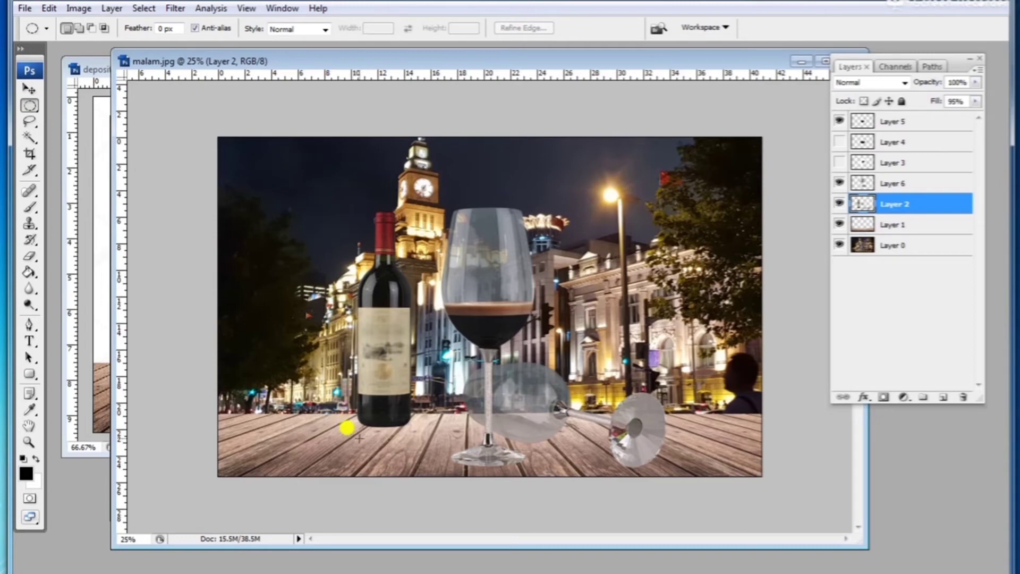
drag(348, 425, 448, 492)
key(ctrl+minus)
key(ctrl+minus)
key(ctrl+minus)
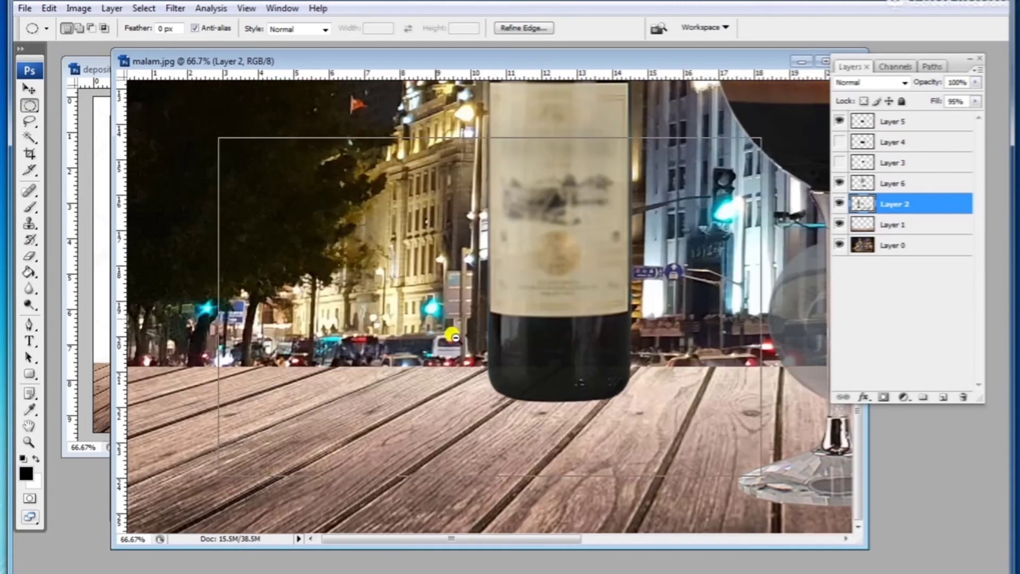
drag(290, 465, 415, 478)
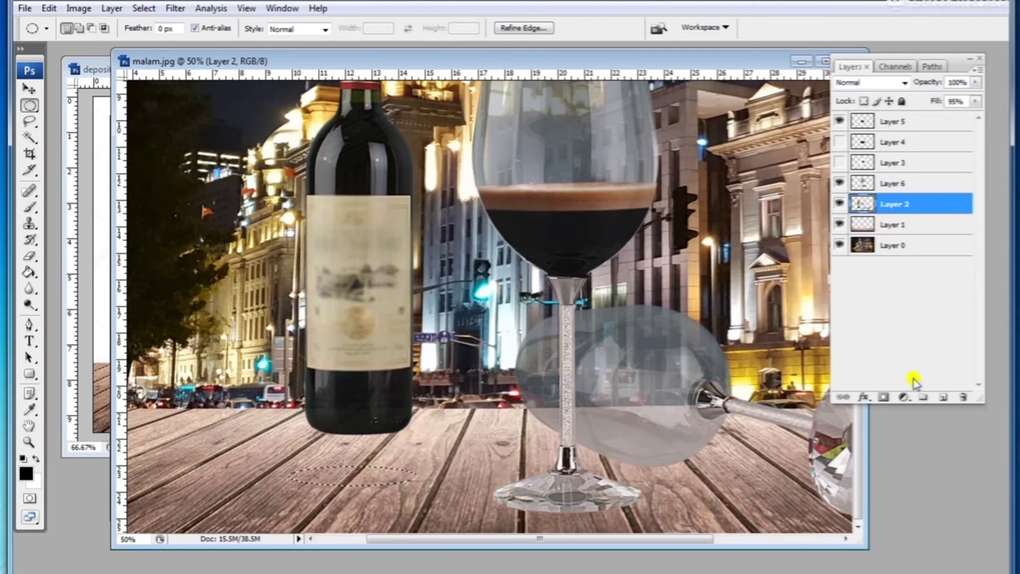
click(943, 397)
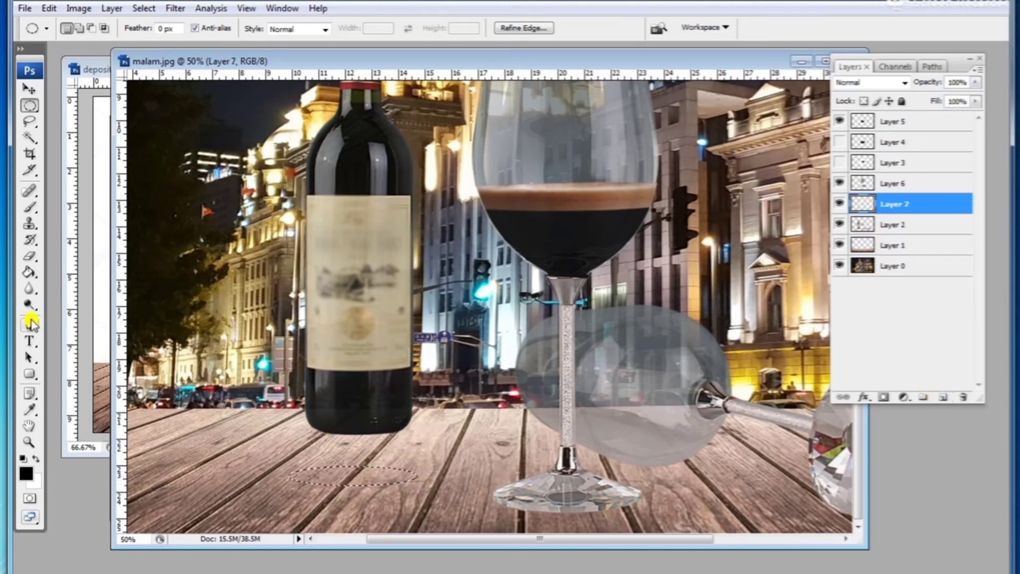
click(29, 273)
click(311, 471)
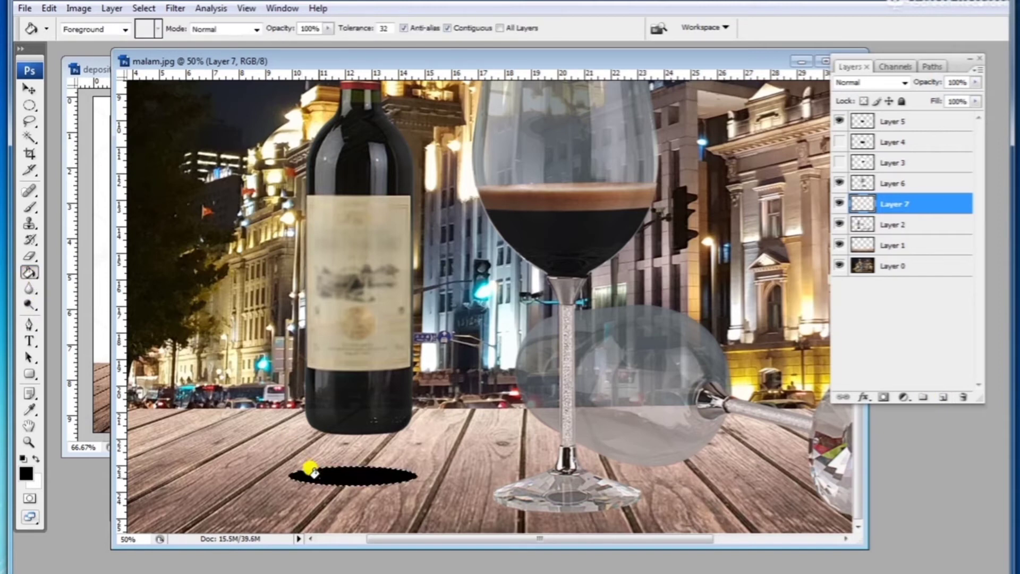
click(31, 105)
click(151, 99)
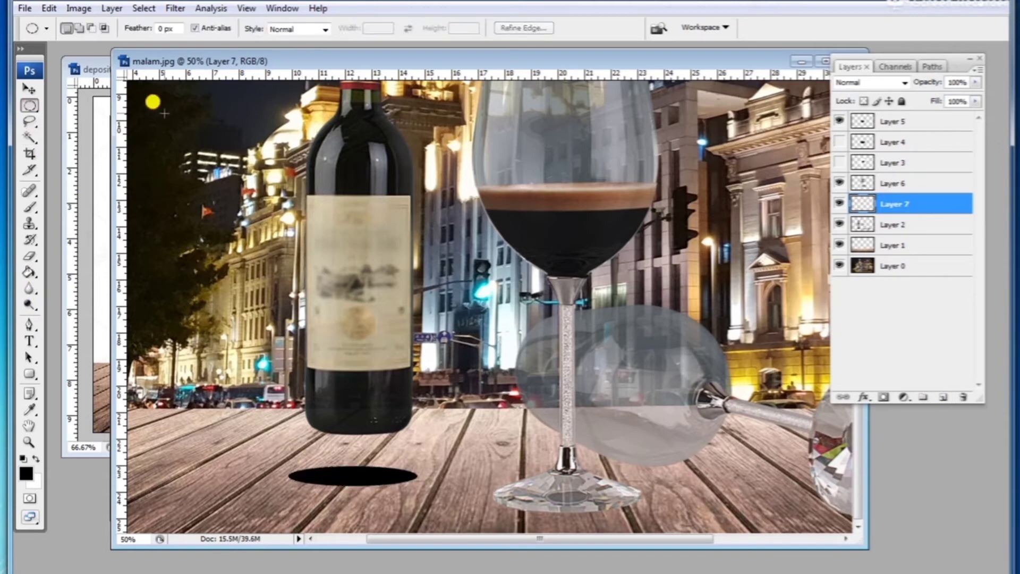
Step: Soften the black ellipse with a Gaussian Blur
click(175, 8)
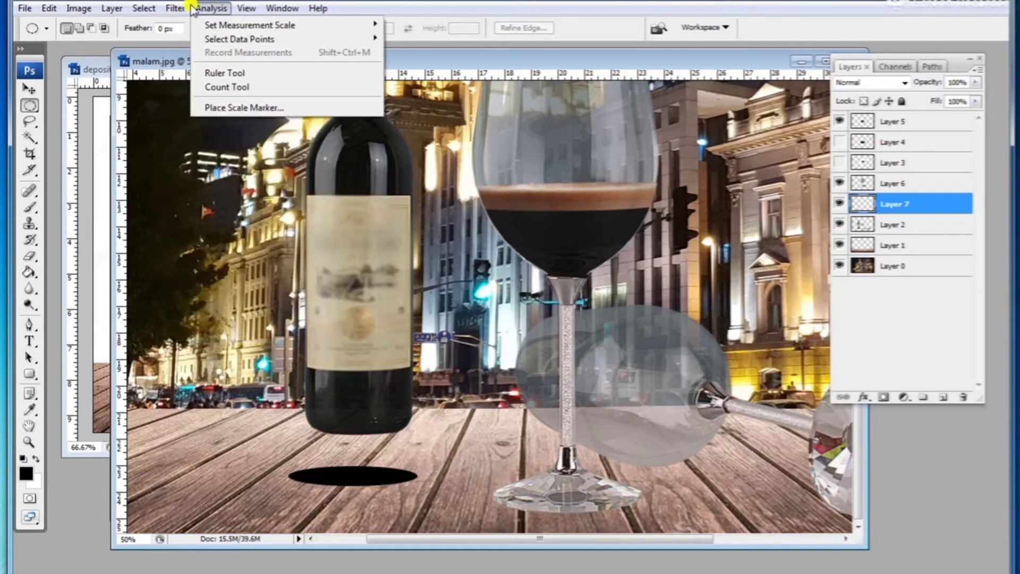
mouse_move(202, 157)
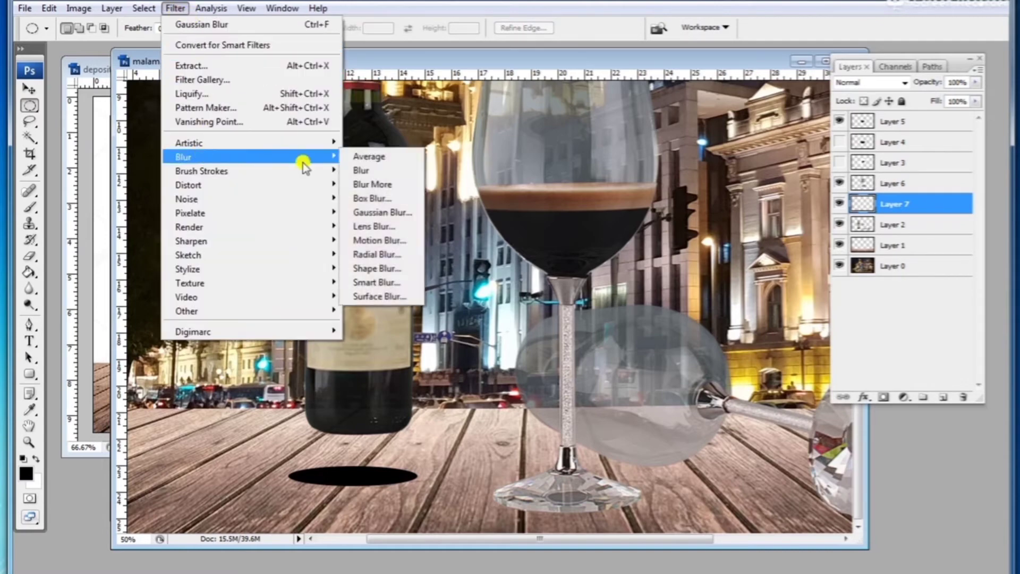
click(391, 210)
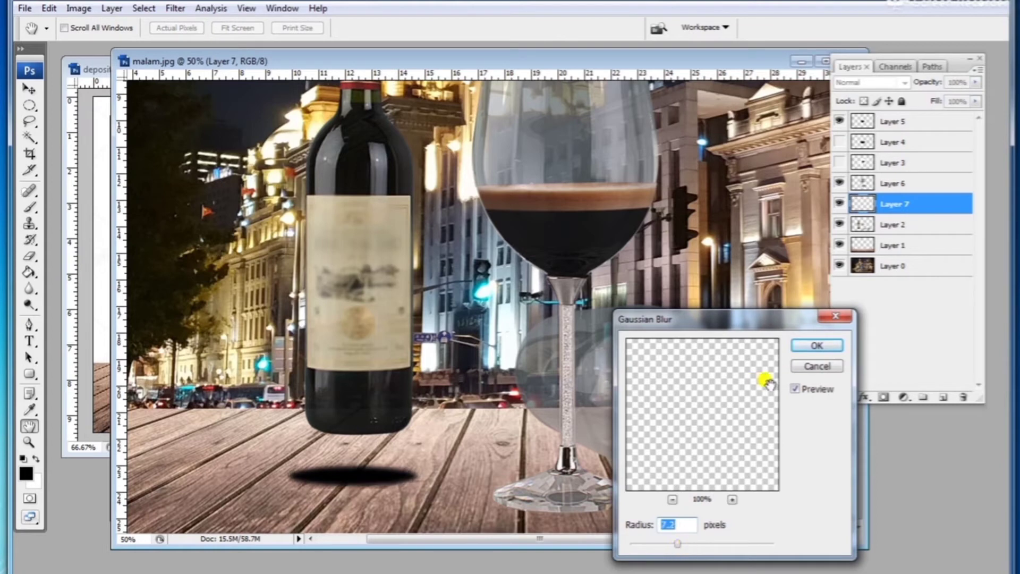
click(817, 345)
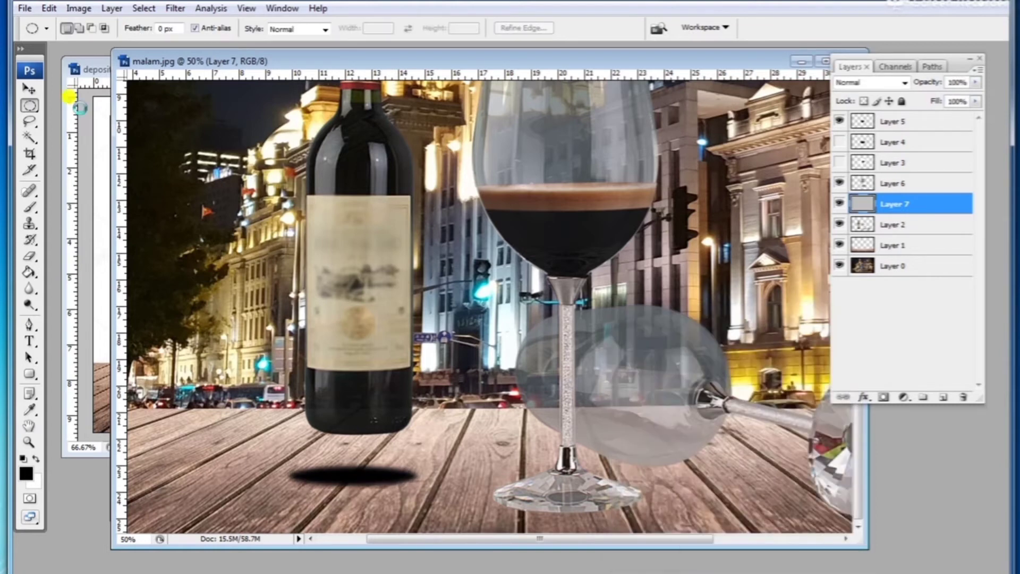
Step: Move the shadow up under the bottle's base and place its layer below the glass layer
click(38, 96)
drag(330, 456, 338, 422)
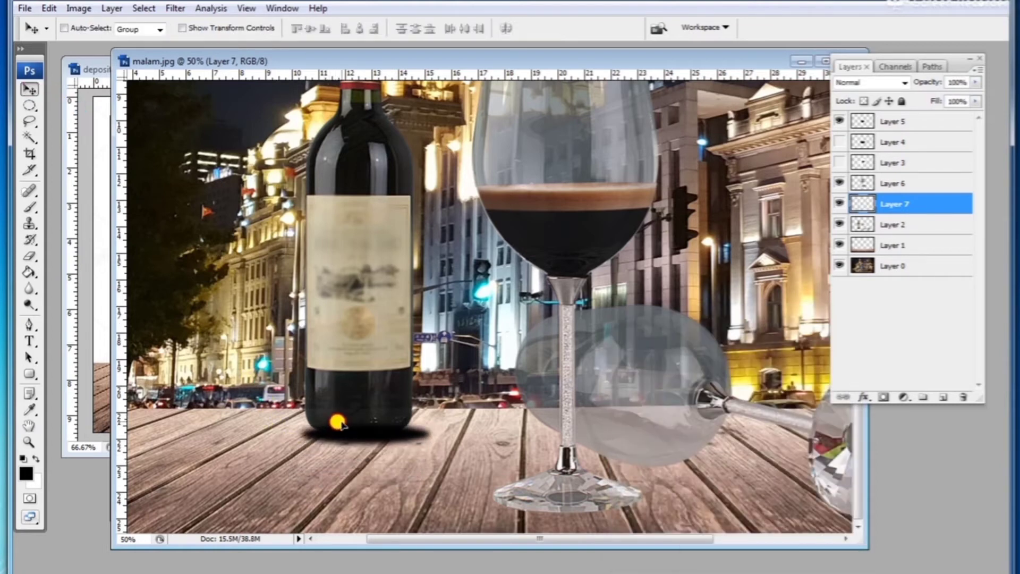
shift+click(888, 223)
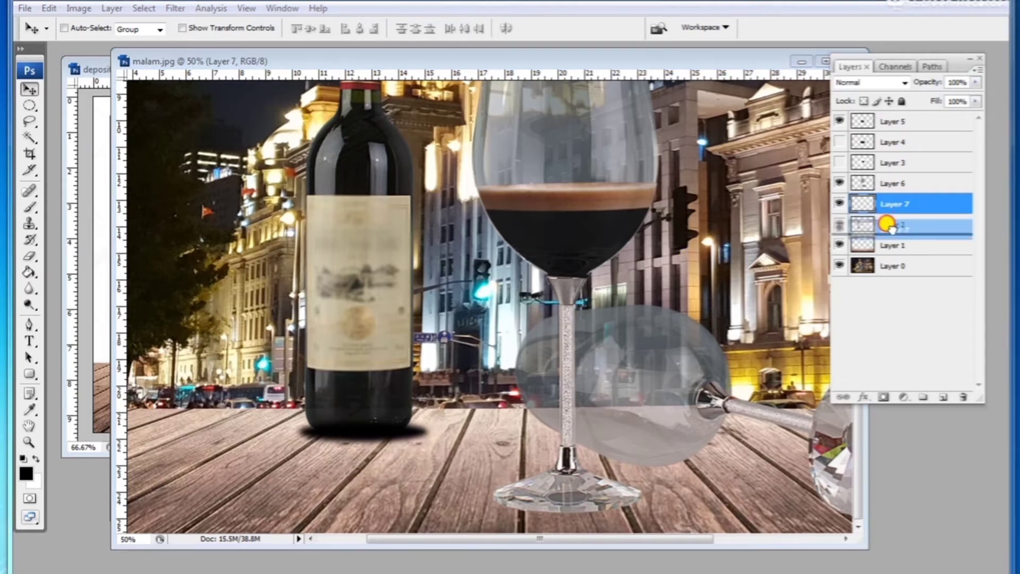
drag(888, 223, 890, 234)
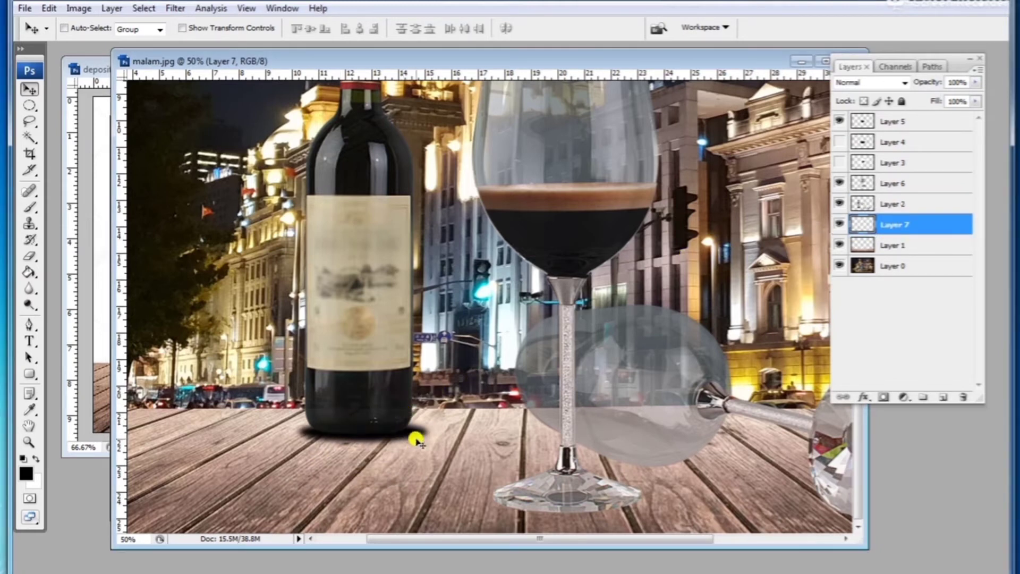
Step: Scale the shadow to about 91% width and 76% height to fit the bottle base
key(ctrl+t)
drag(435, 449, 421, 432)
drag(356, 446, 356, 440)
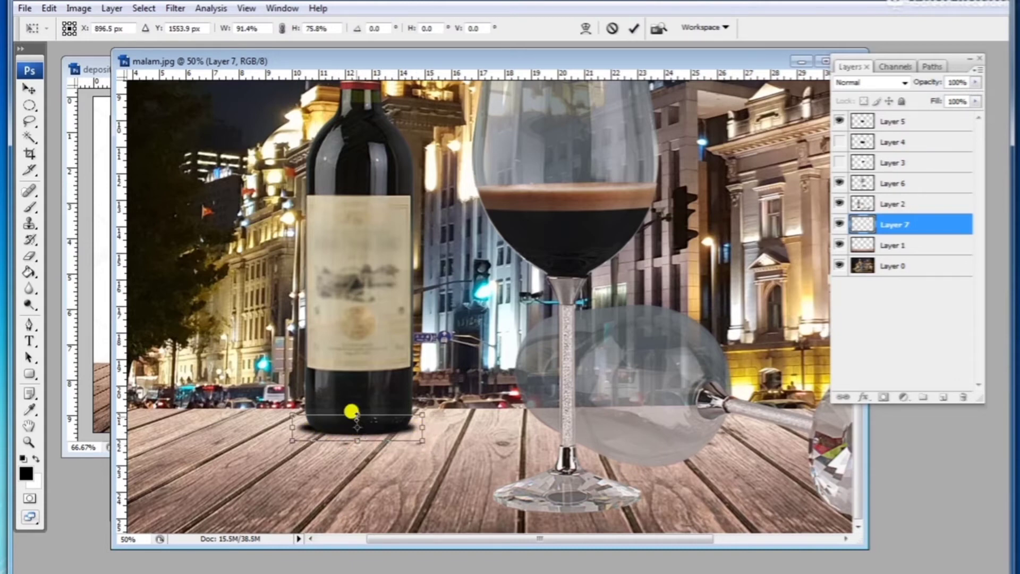
key(Return)
click(356, 418)
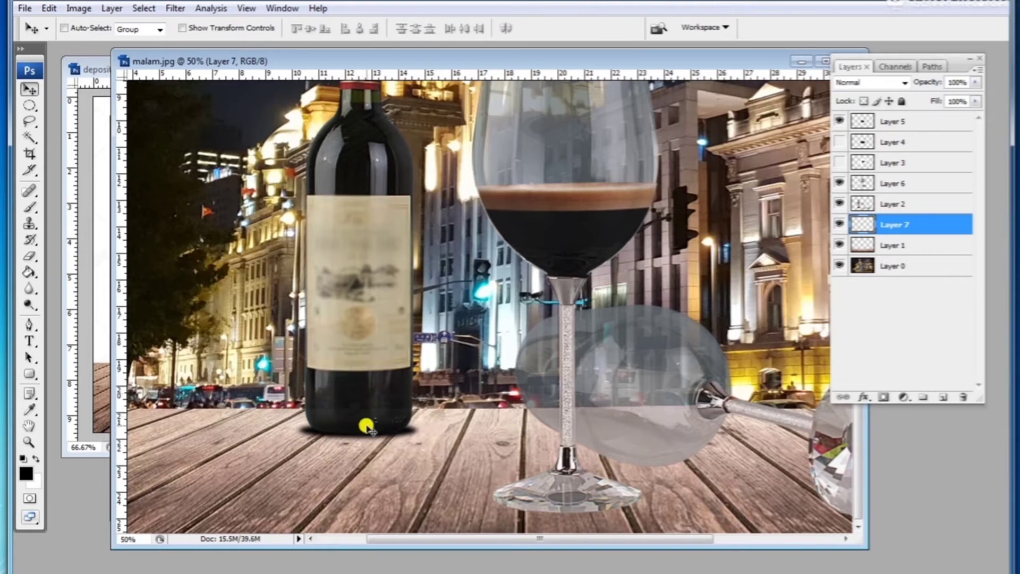
ctrl+click(348, 410)
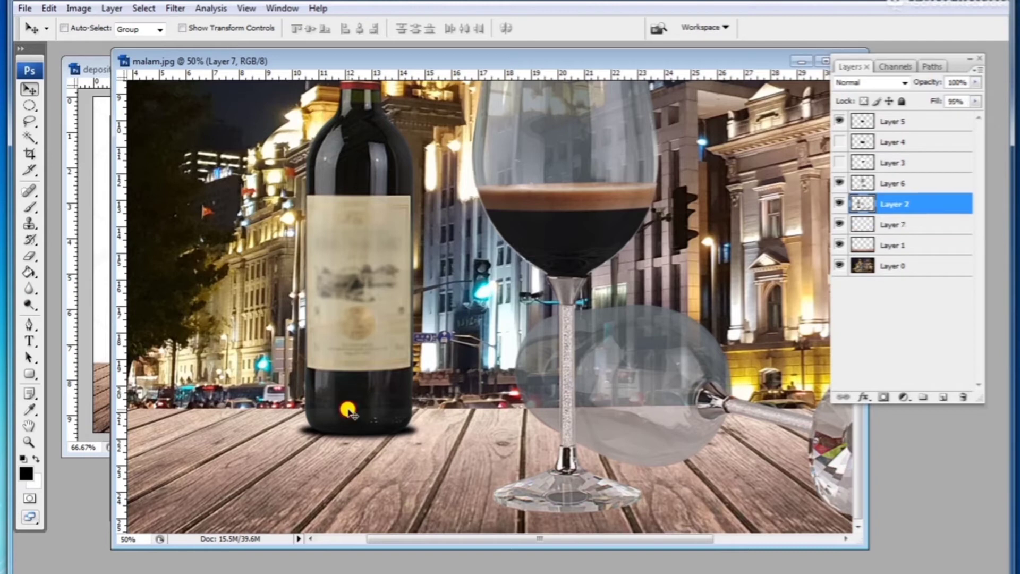
Step: Draw a rectangular selection around the wine bottle's base on the floor and feather it by 10 pixels
click(29, 105)
click(65, 106)
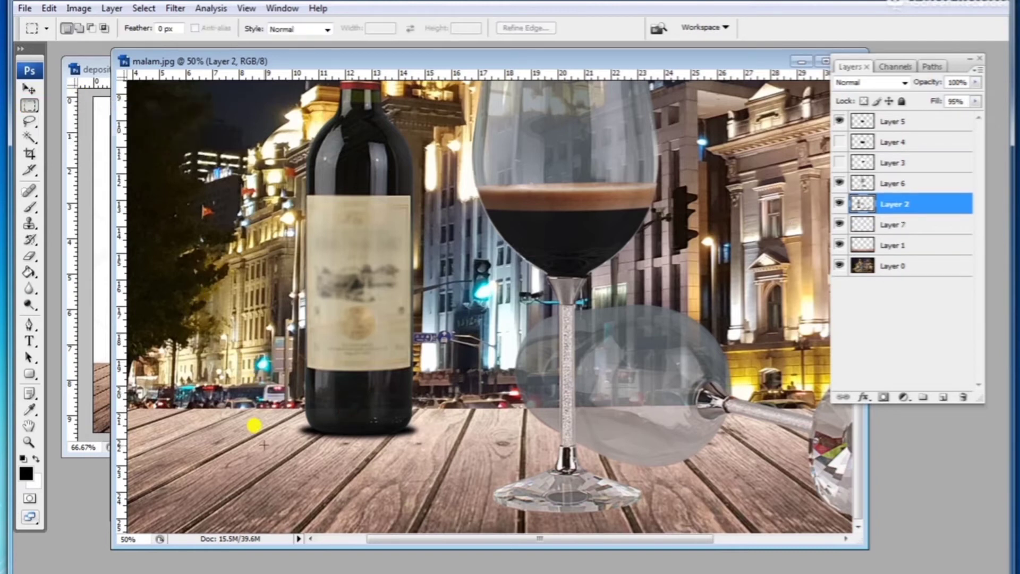
drag(433, 394, 446, 399)
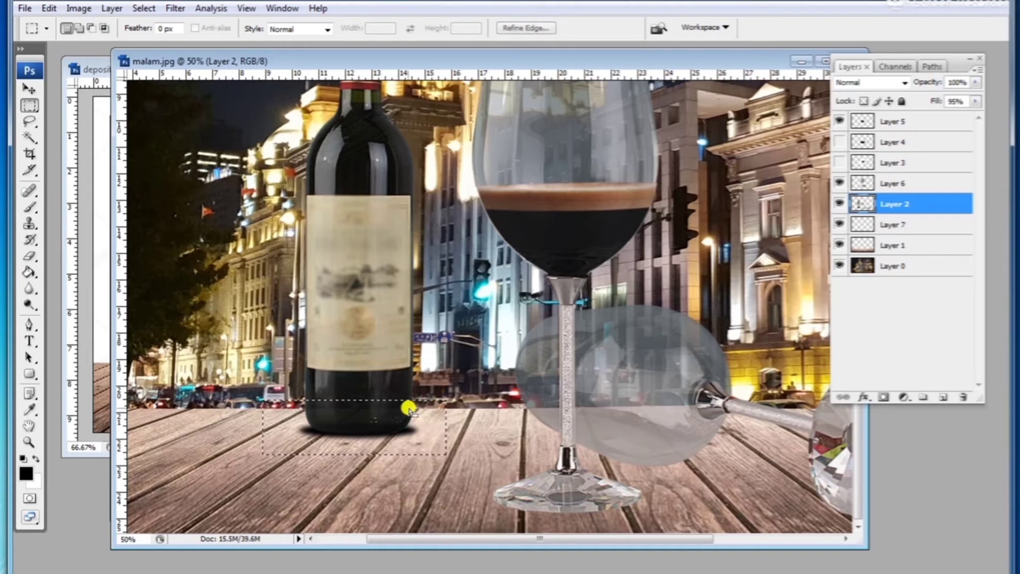
click(143, 9)
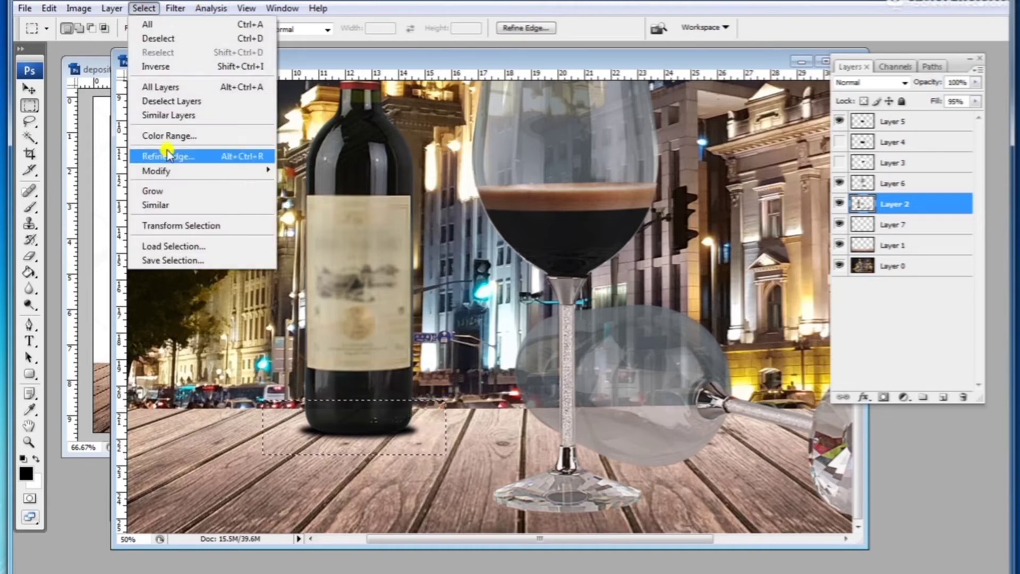
mouse_move(166, 171)
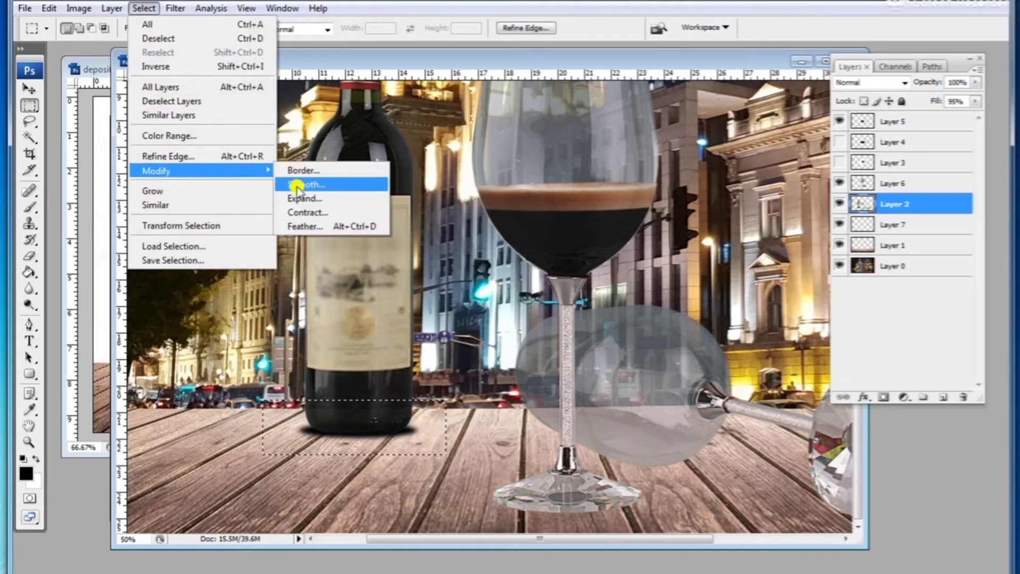
click(336, 225)
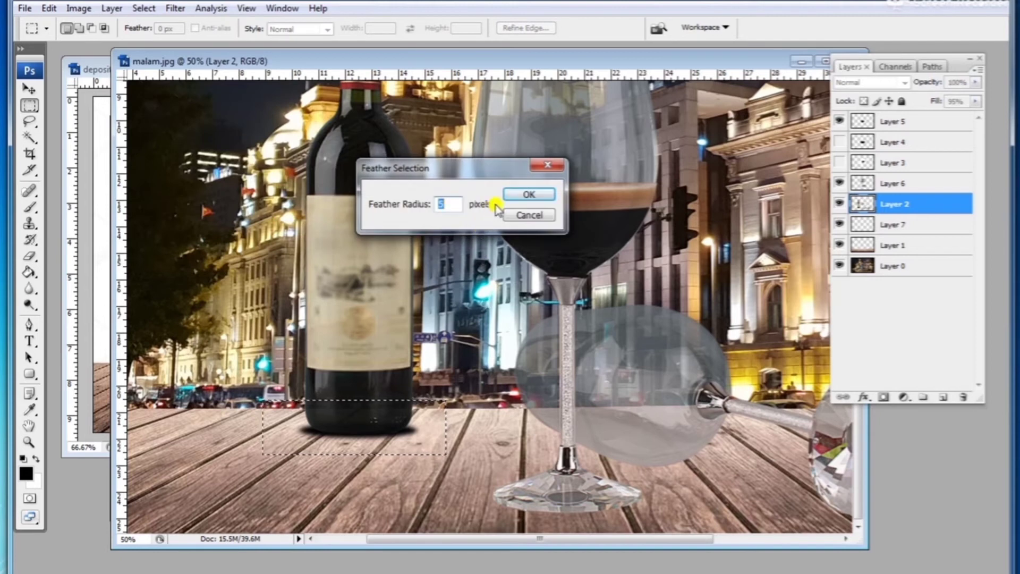
text(10)
key(Return)
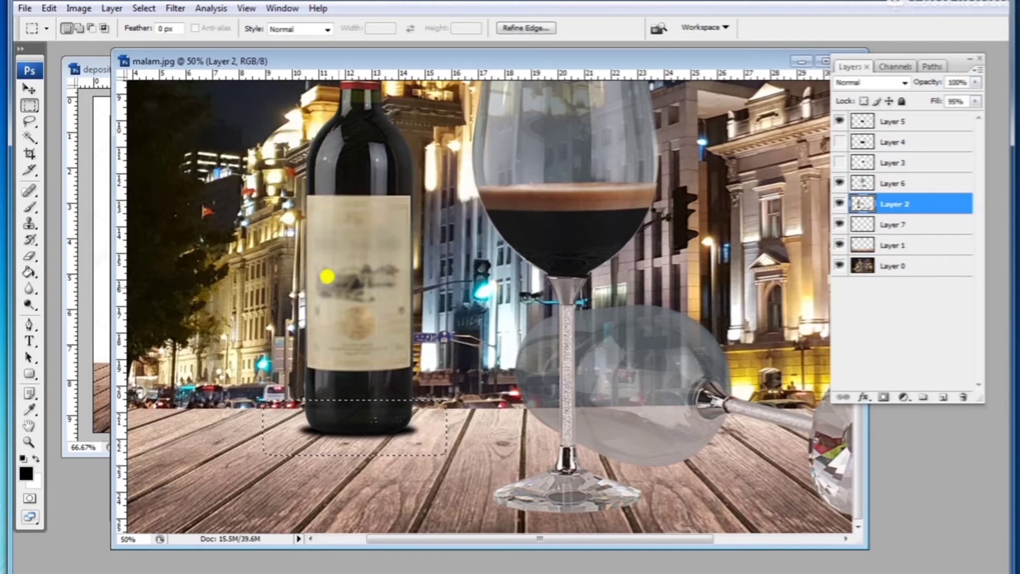
Step: Darken the feathered floor area with Curves and deselect
key(ctrl+m)
drag(872, 359, 885, 392)
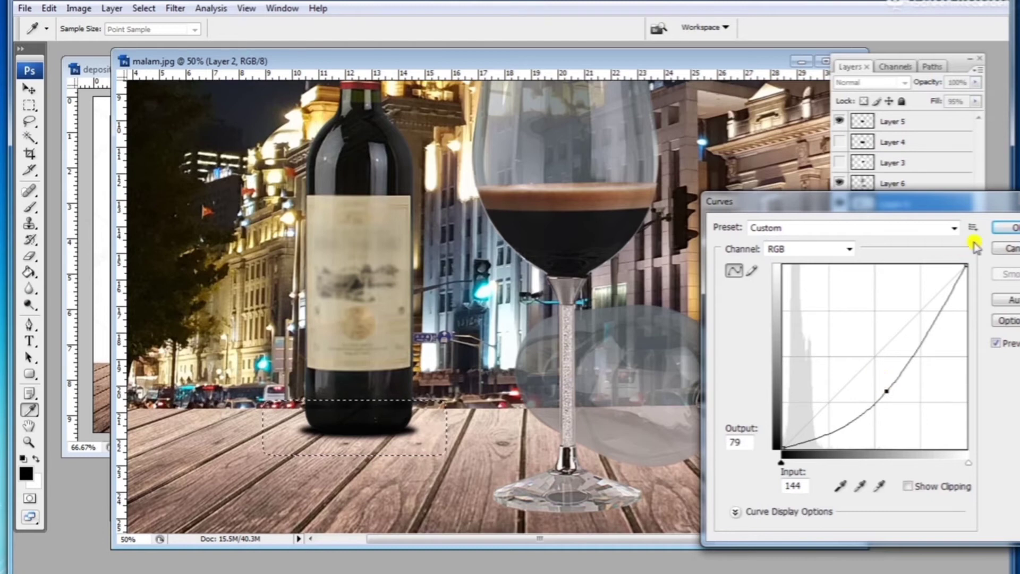
click(1005, 228)
key(ctrl+d)
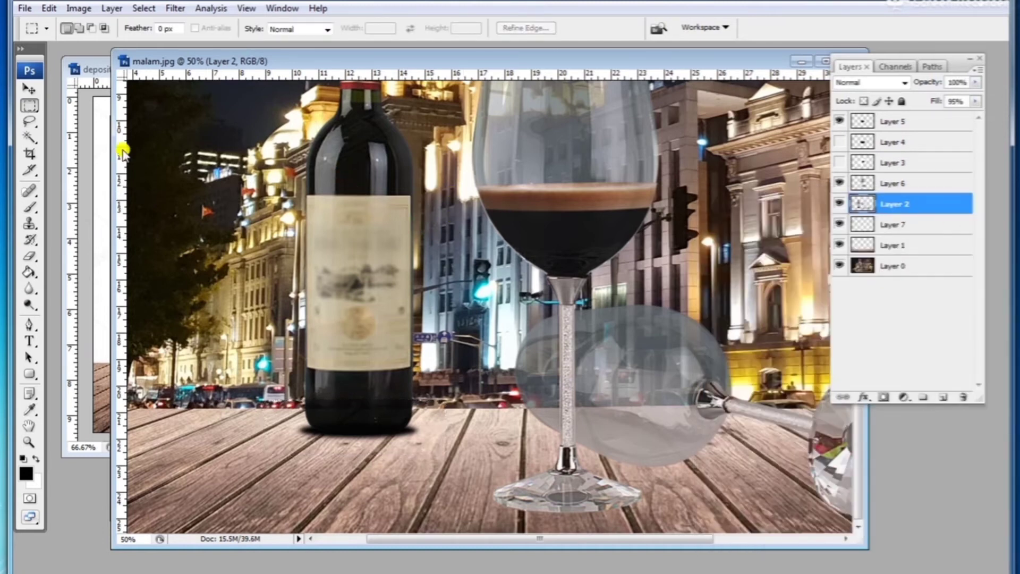
Step: Duplicate the bottle's shadow and move the copy down and to the left of the bottle
click(30, 89)
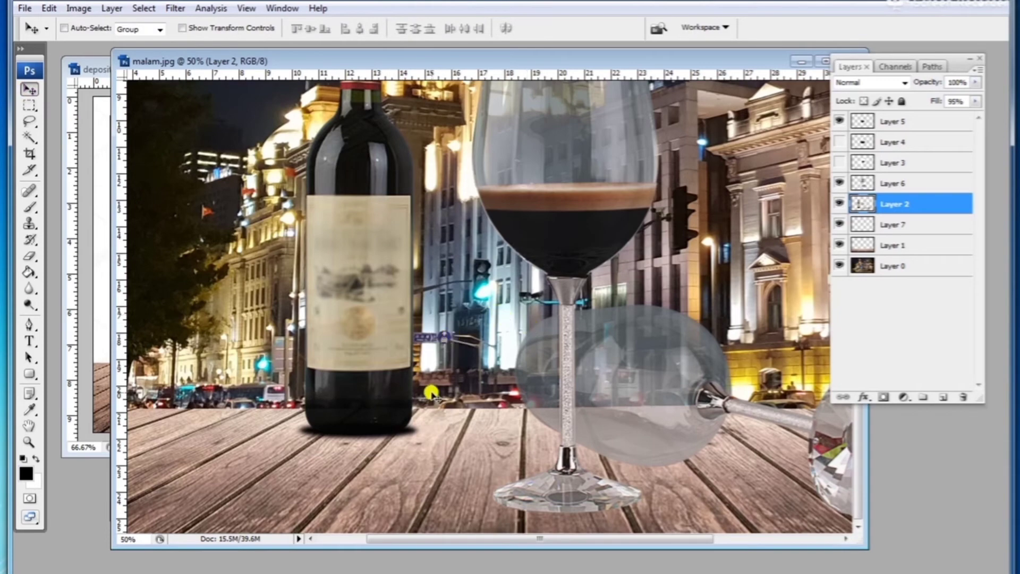
key(ctrl+minus)
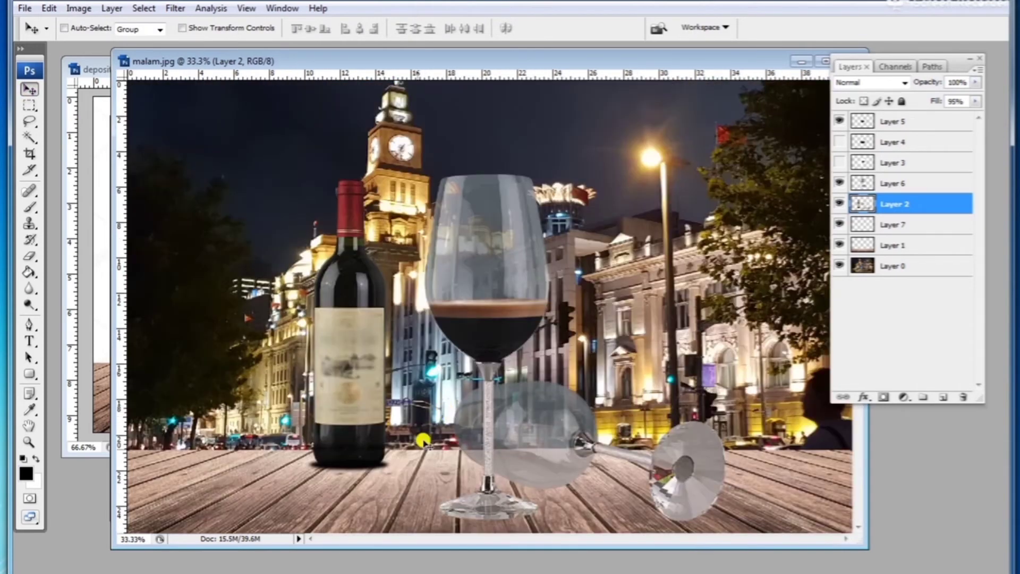
drag(383, 466, 353, 505)
key(ctrl+t)
key(Return)
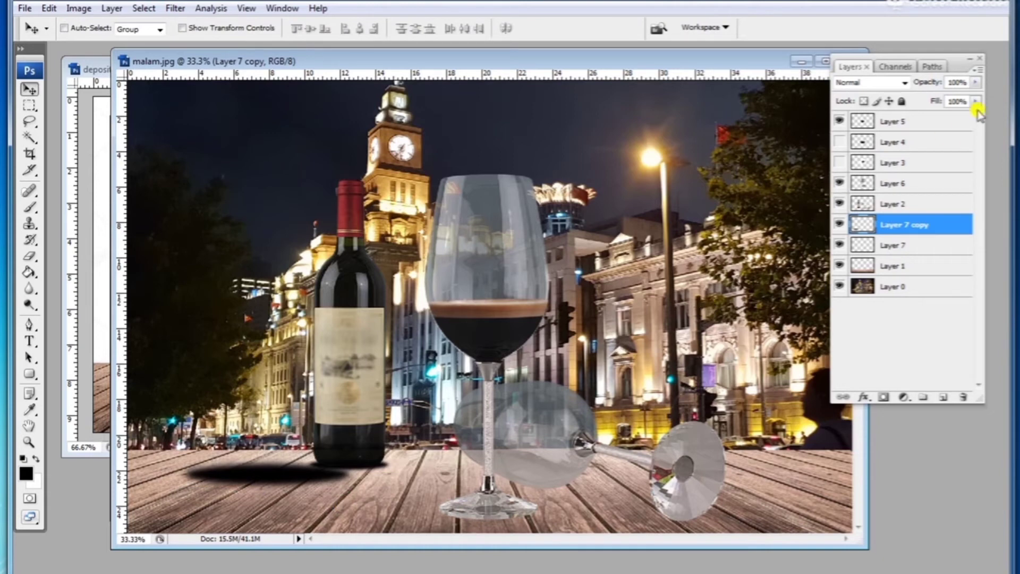
Step: Move and stretch the shadow copy beside the bottle base and set its fill to 52%
click(976, 101)
drag(977, 115, 934, 115)
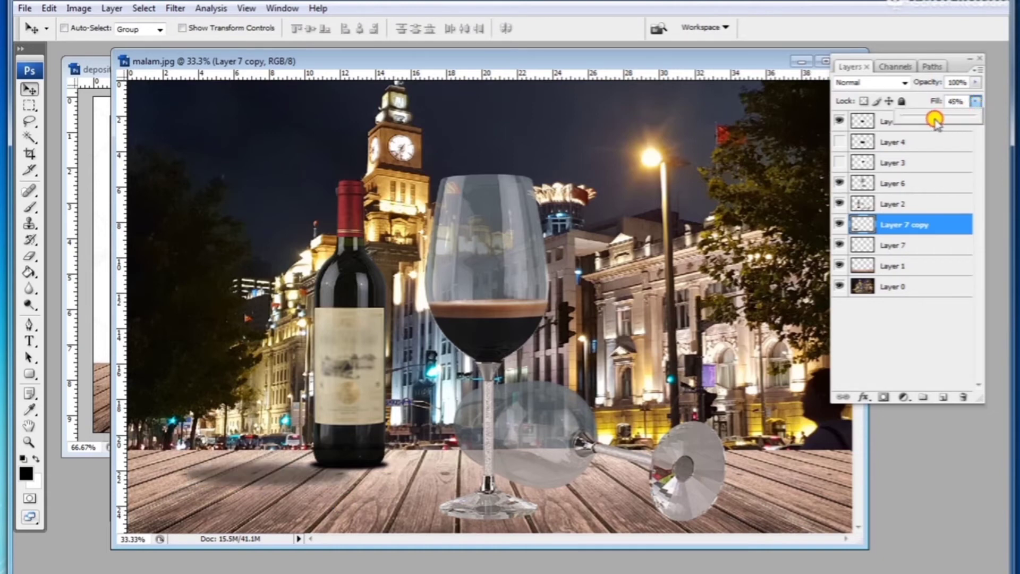
drag(363, 451, 377, 439)
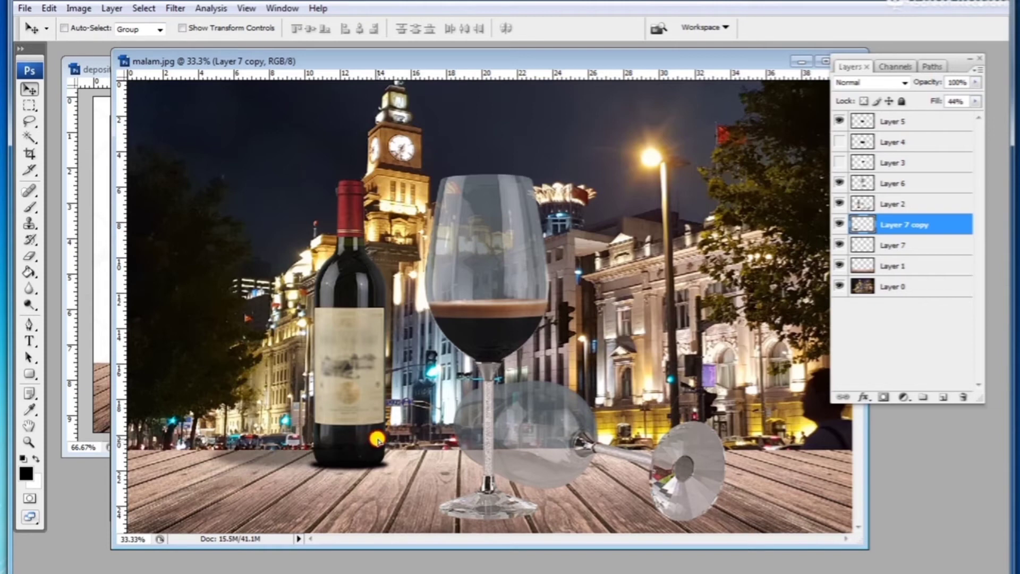
key(ctrl+t)
mouse_move(291, 436)
mouse_down()
mouse_move(285, 463)
mouse_move(297, 464)
mouse_up()
key(Return)
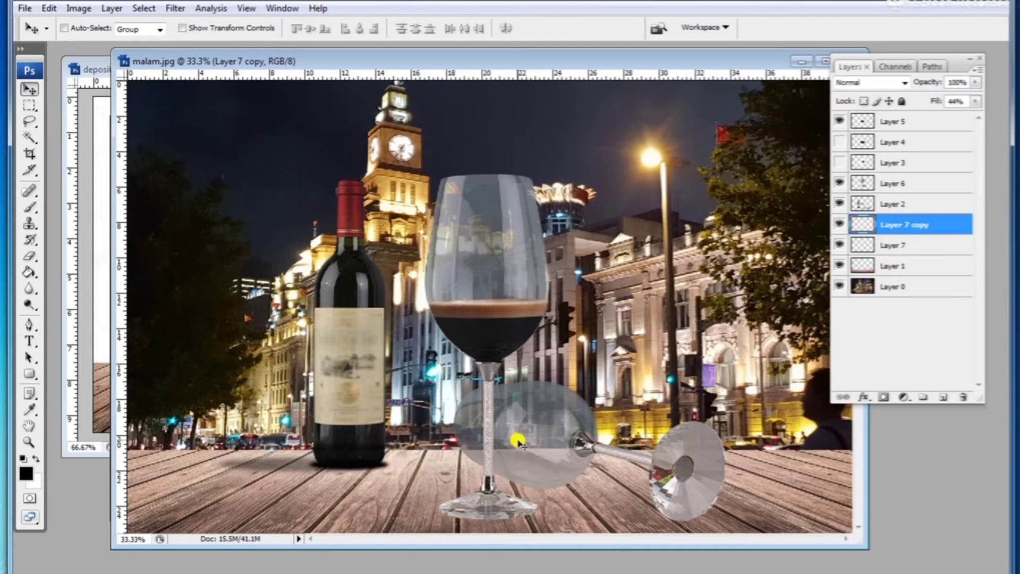
click(976, 102)
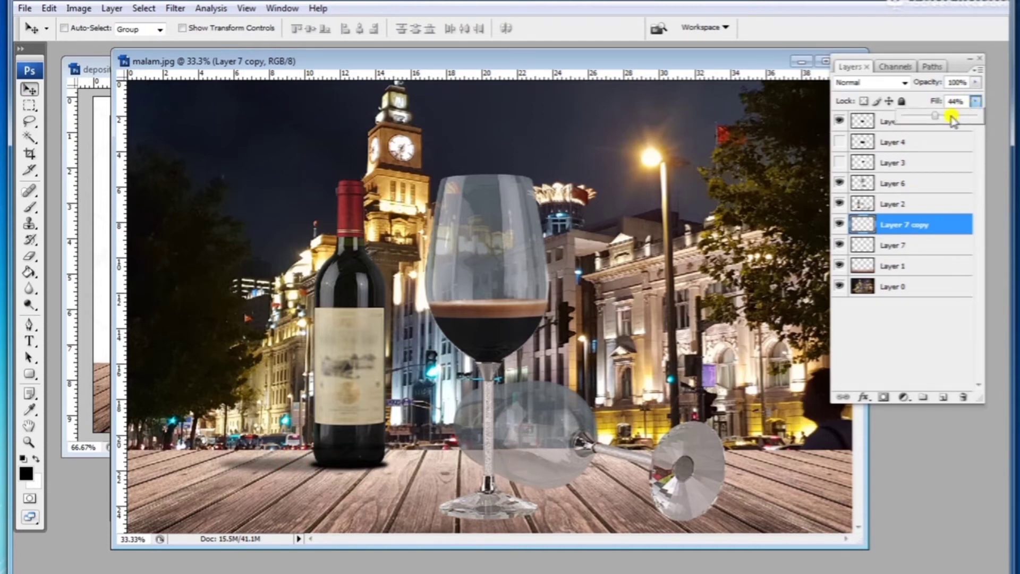
drag(941, 119, 939, 118)
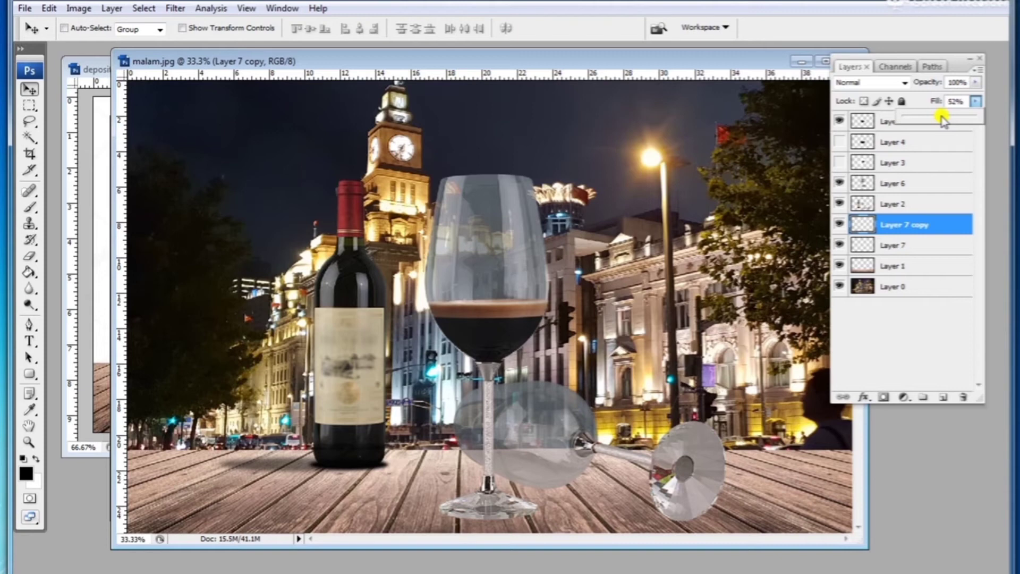
Step: Narrow the shadow copy to about 96% width
click(389, 470)
key(ctrl+t)
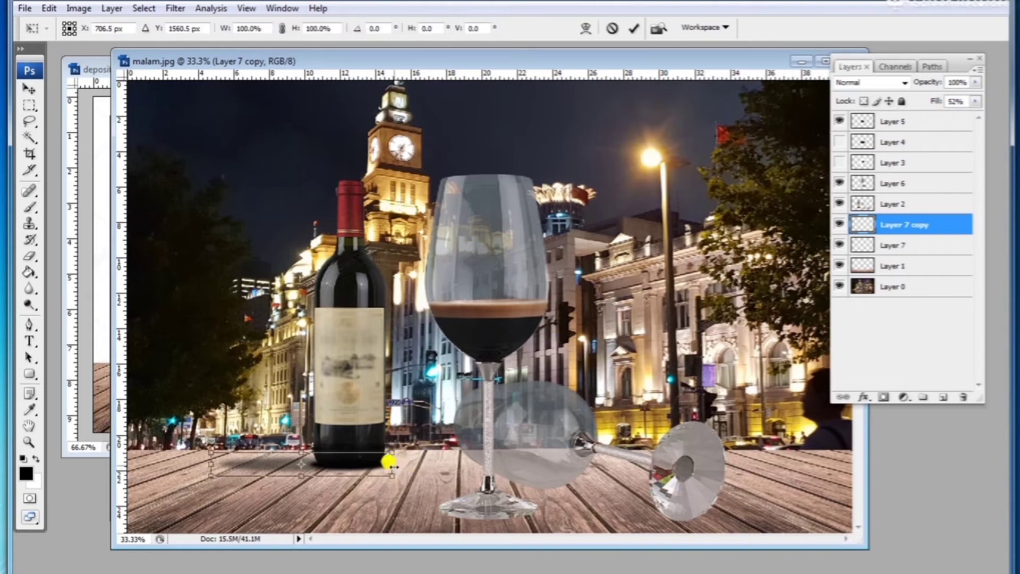
drag(390, 463, 385, 464)
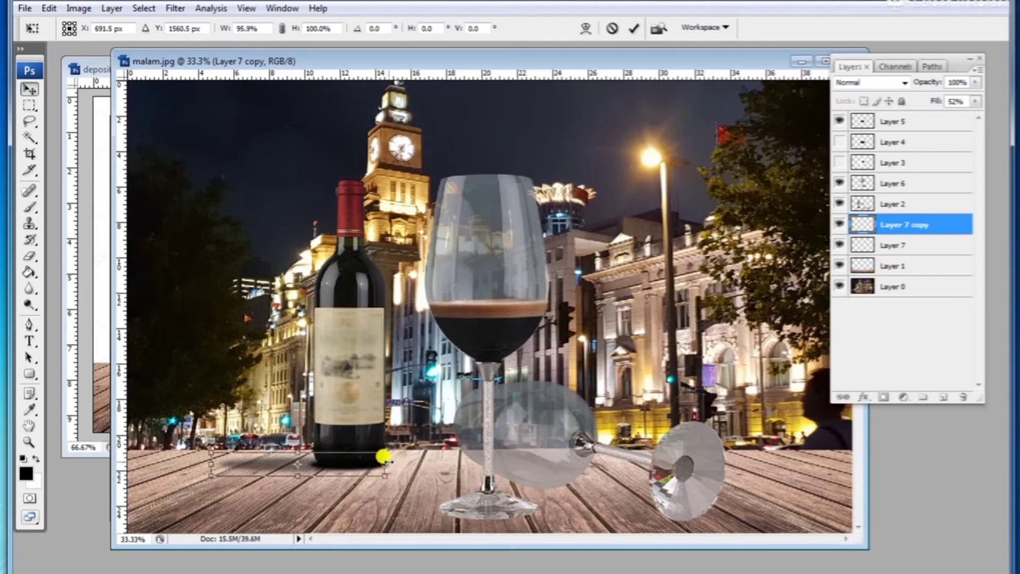
key(Return)
Step: Select the original bottle shadow layer, adjust its size, and set its fill to 70%
key(alt+bracketleft)
key(ctrl+t)
drag(391, 446, 382, 449)
key(Return)
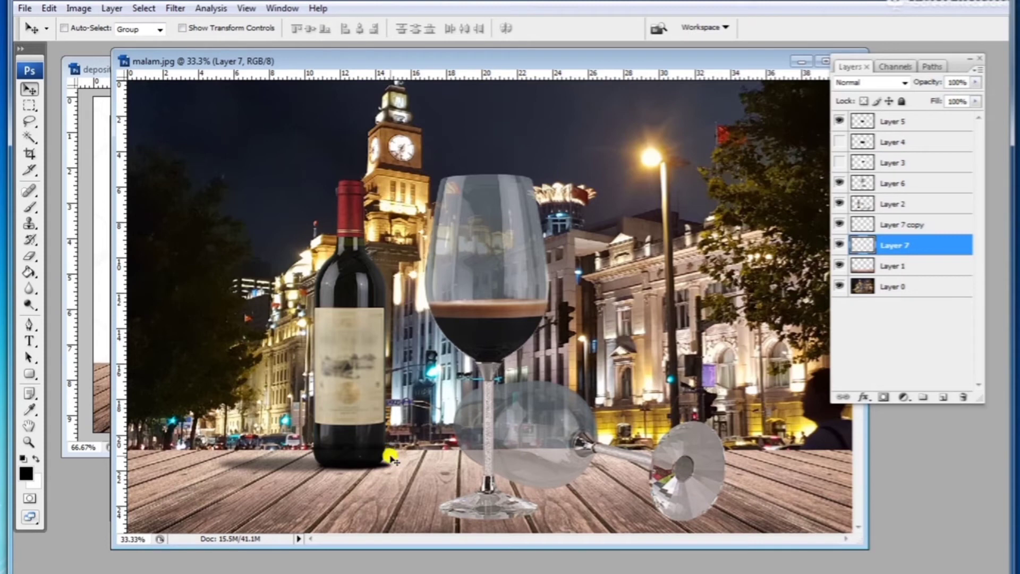
drag(980, 103, 956, 117)
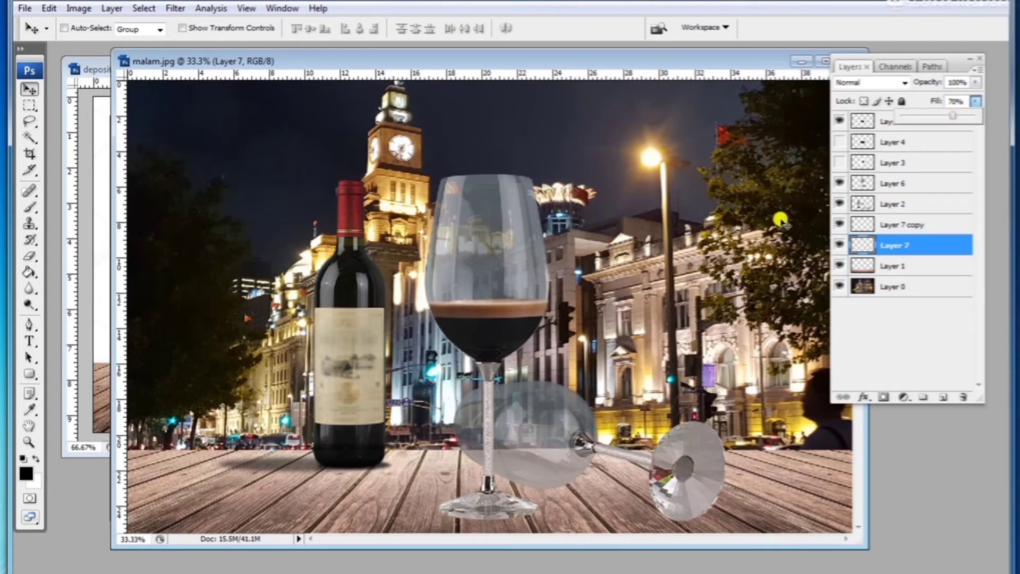
Step: Place a duplicated shadow beneath the fallen glass's foot and squash it flatter
click(448, 460)
drag(382, 470, 677, 523)
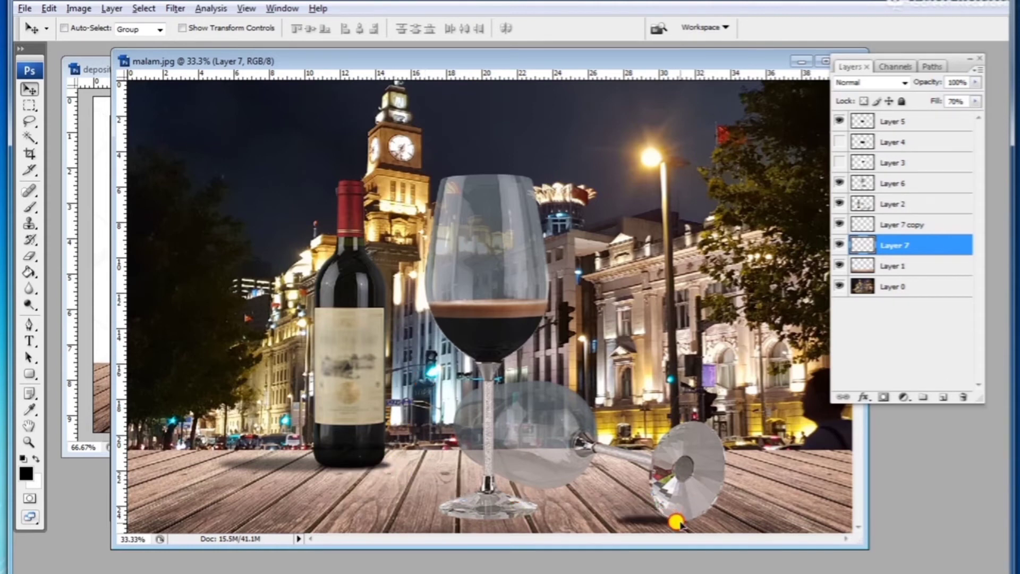
key(ctrl+j)
key(ctrl+t)
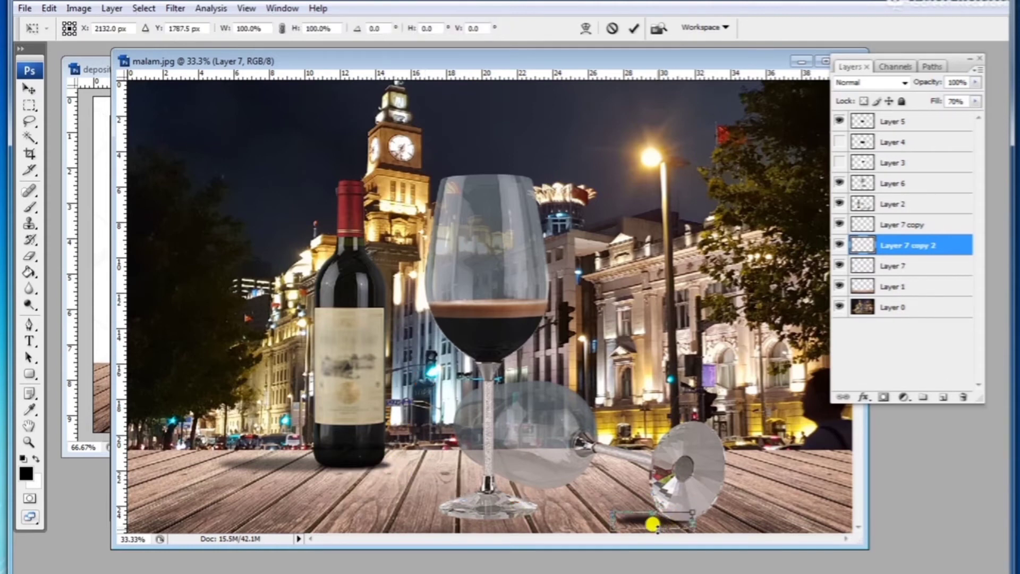
key(ctrl+plus)
drag(553, 525, 553, 511)
key(Return)
Step: Set the fallen glass's shadow layer fill to 31%
click(906, 126)
click(976, 101)
drag(944, 116, 934, 118)
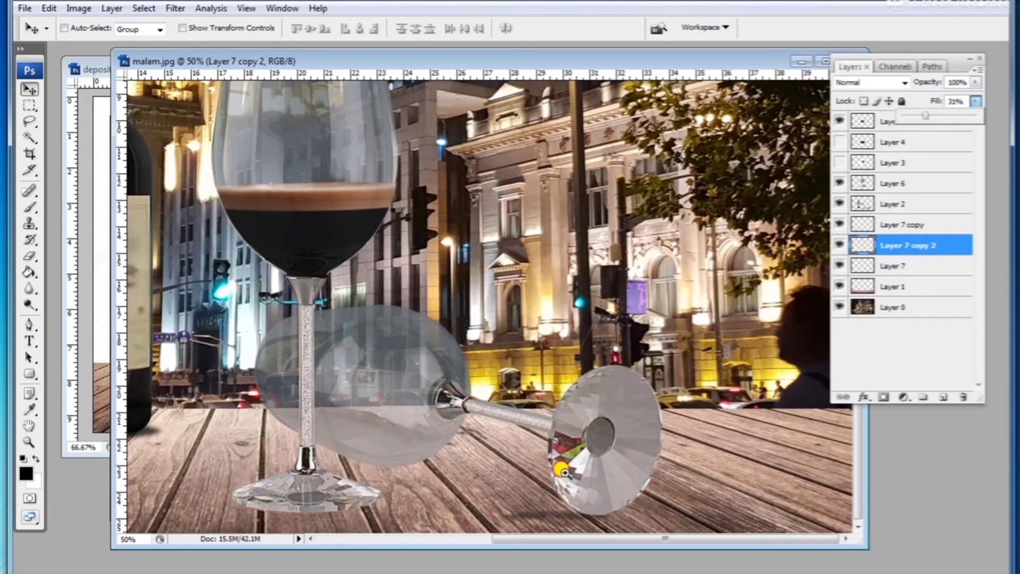
key(ctrl+minus)
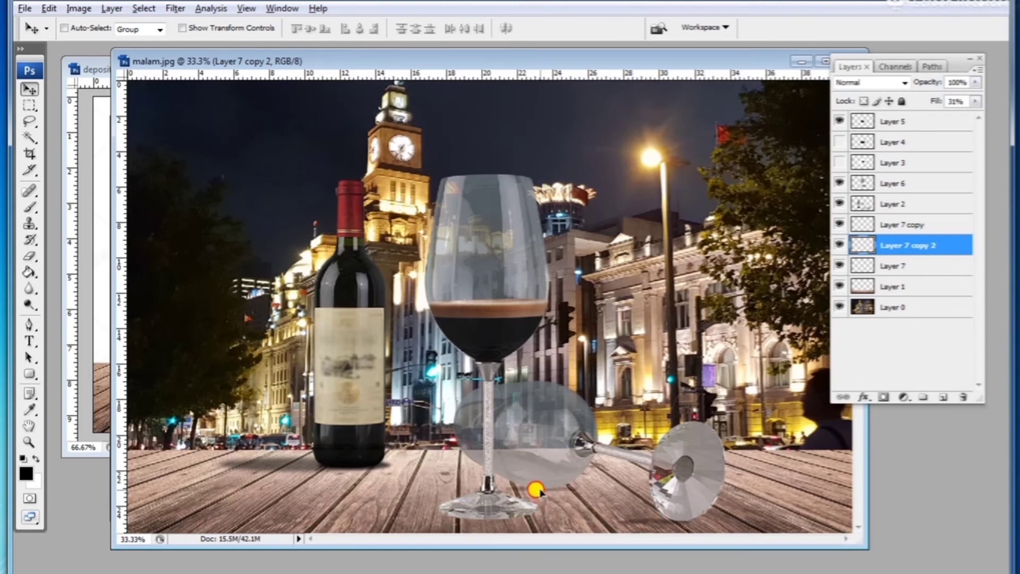
Step: Duplicate a shadow under the standing glass's stem, stretch it to about 175% height, and lower its fill to 41%
key(ctrl+j)
key(alt)
drag(281, 462, 466, 460)
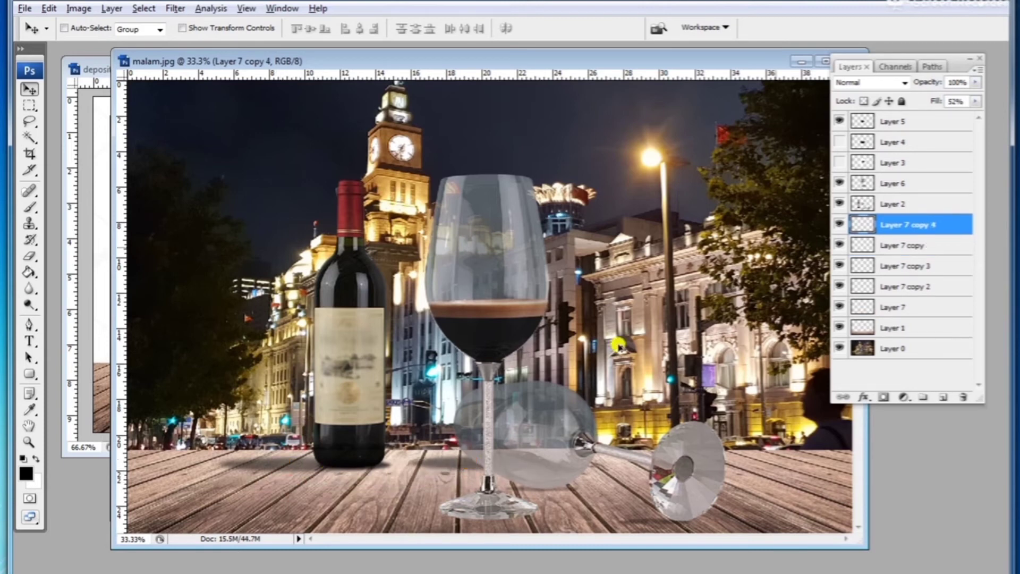
key(ctrl+t)
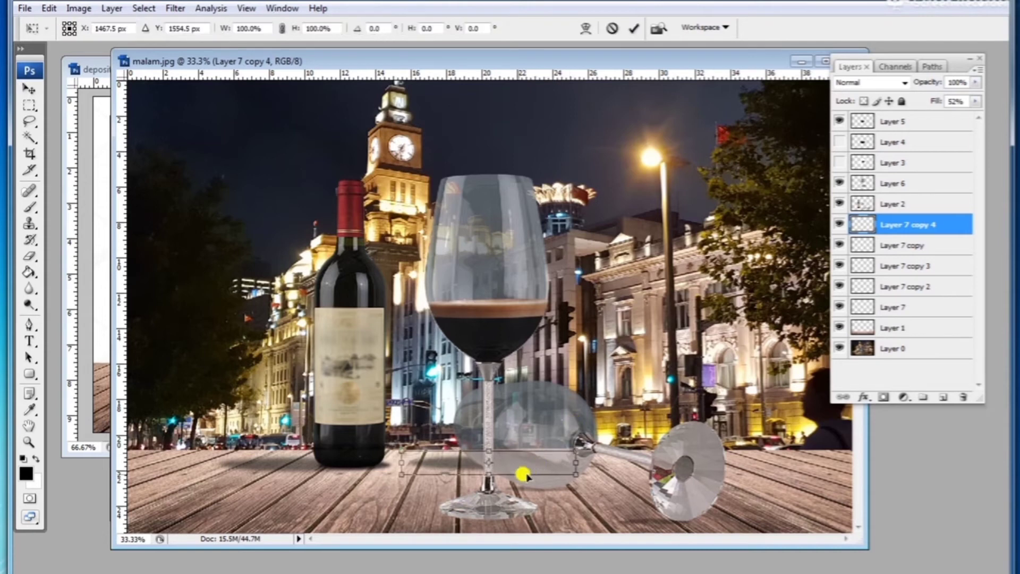
mouse_move(486, 467)
mouse_down()
mouse_move(484, 482)
mouse_move(487, 463)
mouse_up()
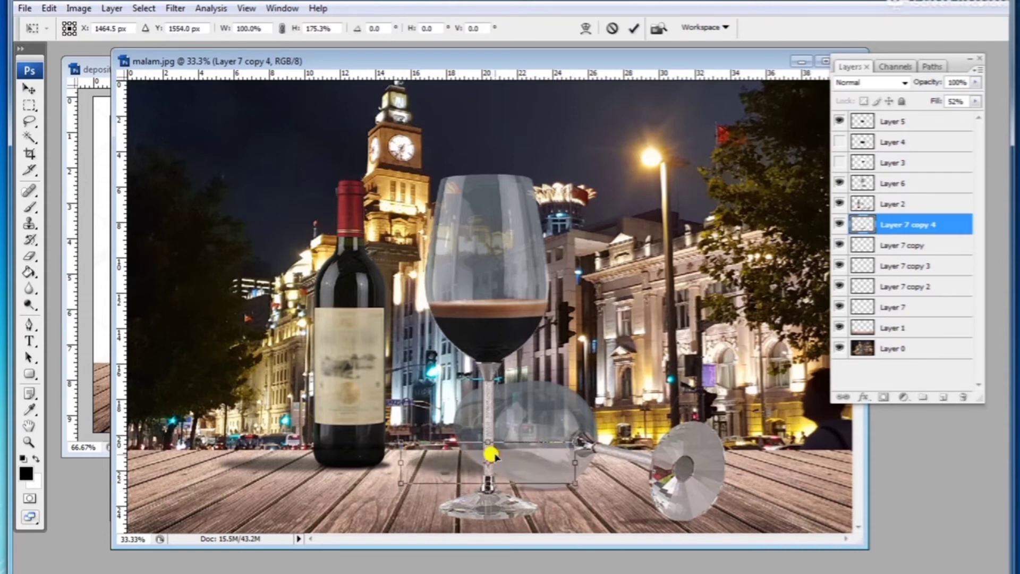
key(Return)
click(975, 101)
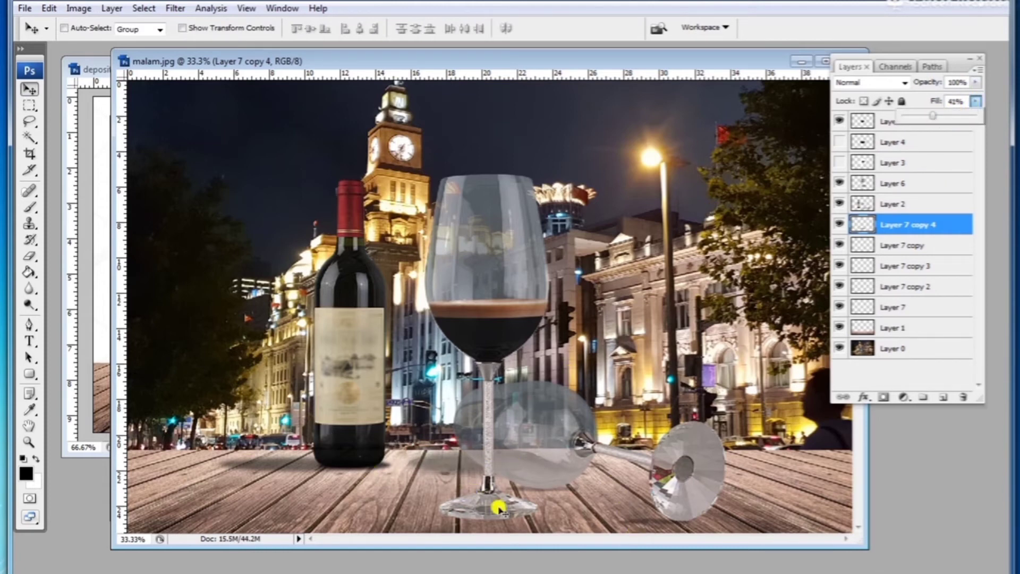
Step: Duplicate a shadow under the standing glass's base and scale it to about 134% width and 189% height
ctrl+alt+drag(385, 467, 503, 520)
key(ctrl+t)
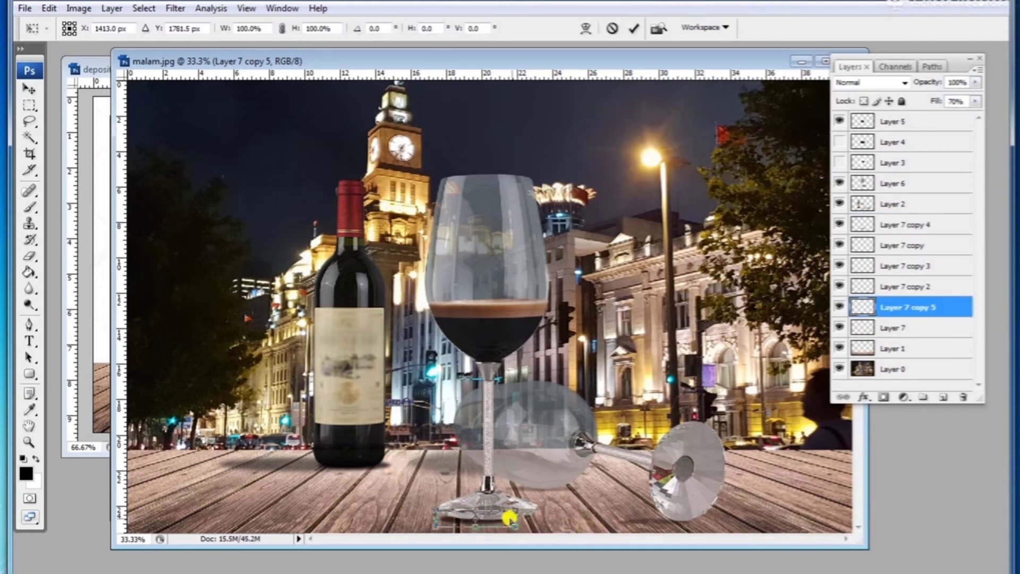
drag(513, 512, 544, 512)
drag(485, 502, 504, 525)
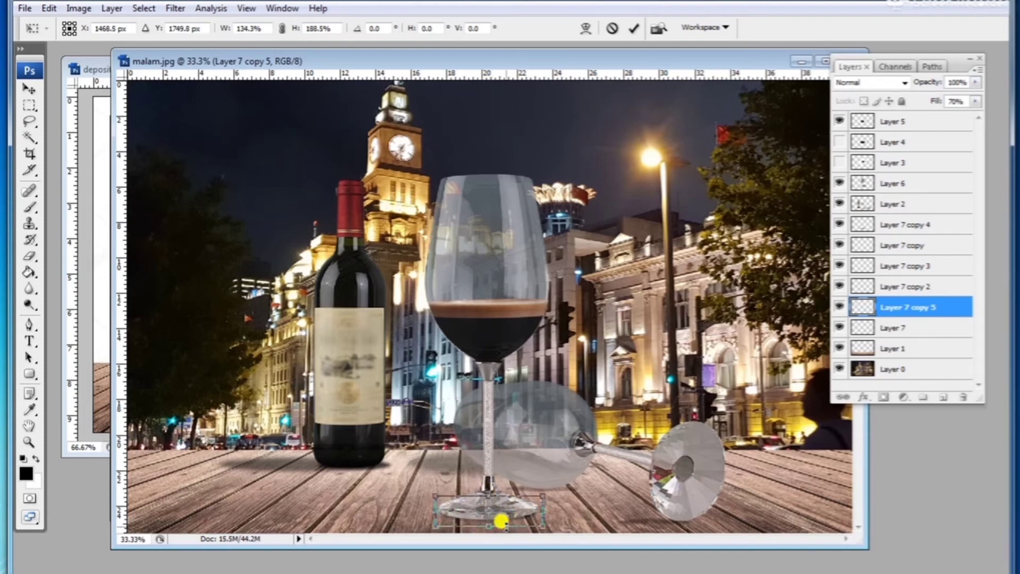
key(Return)
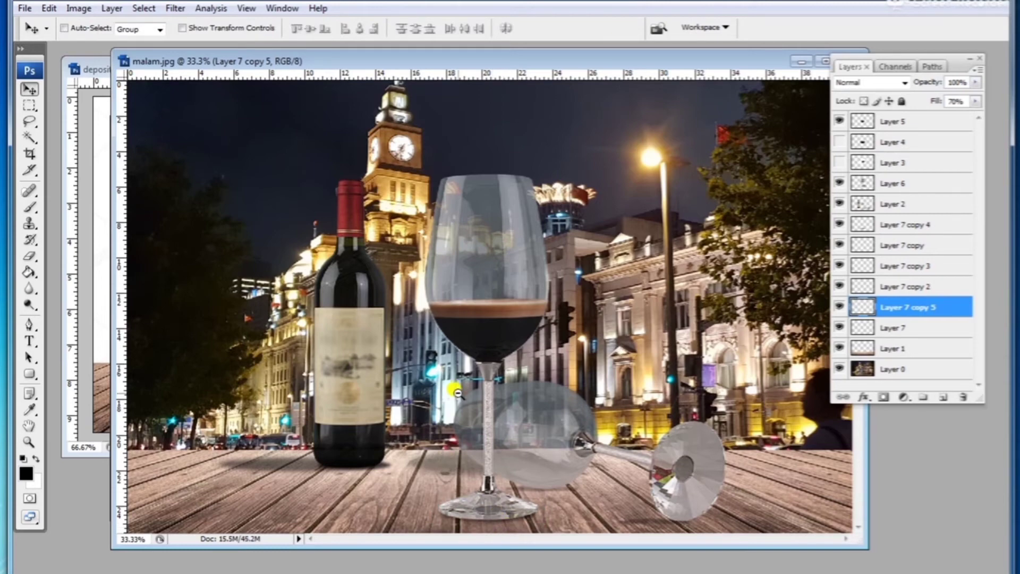
key(ctrl+minus)
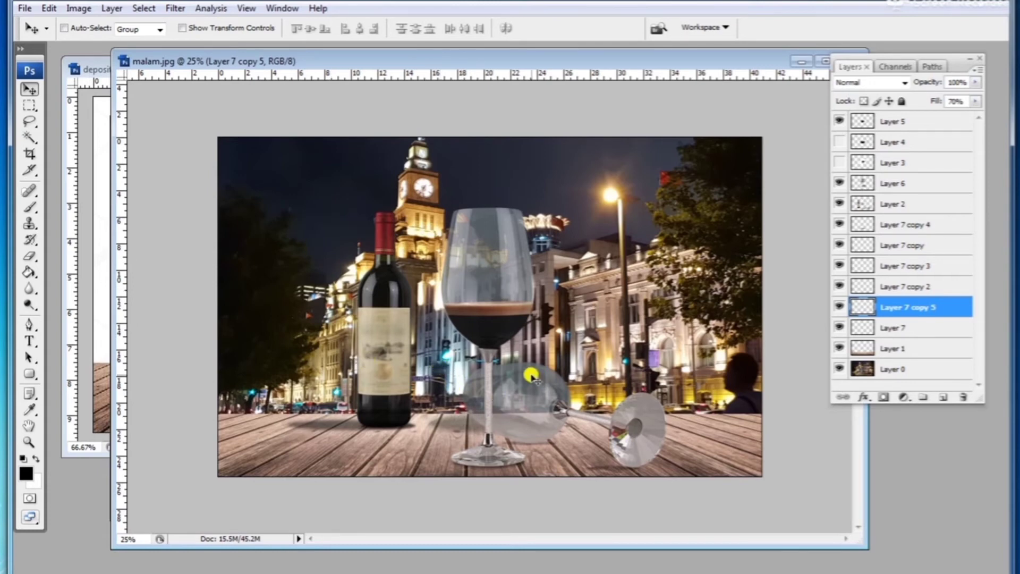
key(ctrl+minus)
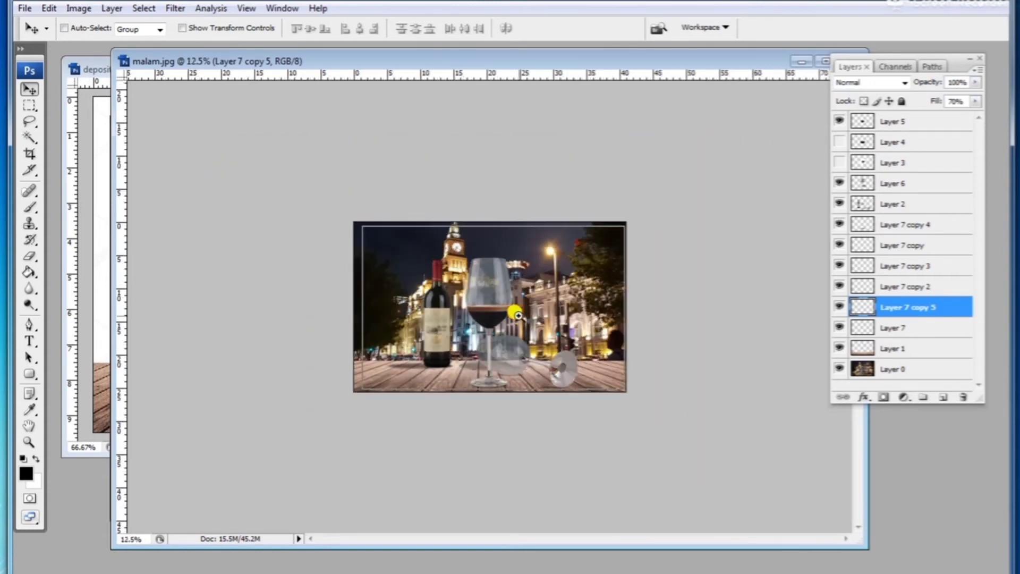
key(ctrl+plus)
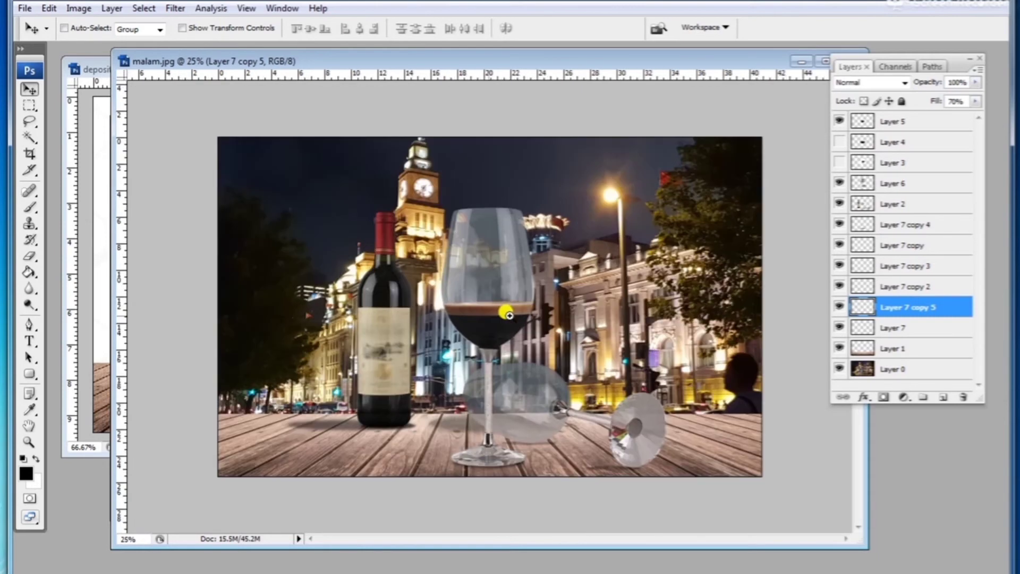
drag(182, 62, 126, 55)
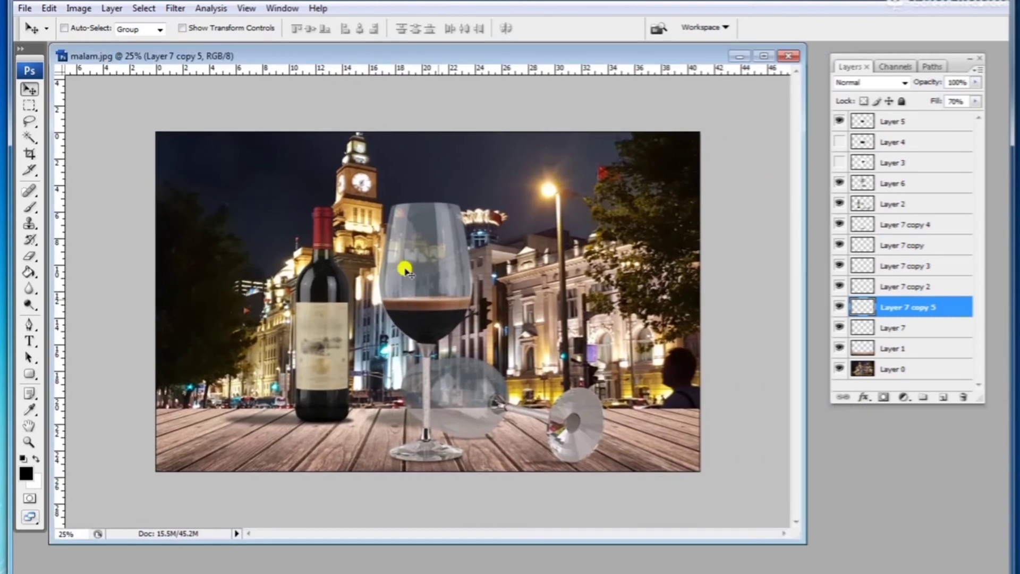
alt+click(458, 324)
click(455, 336)
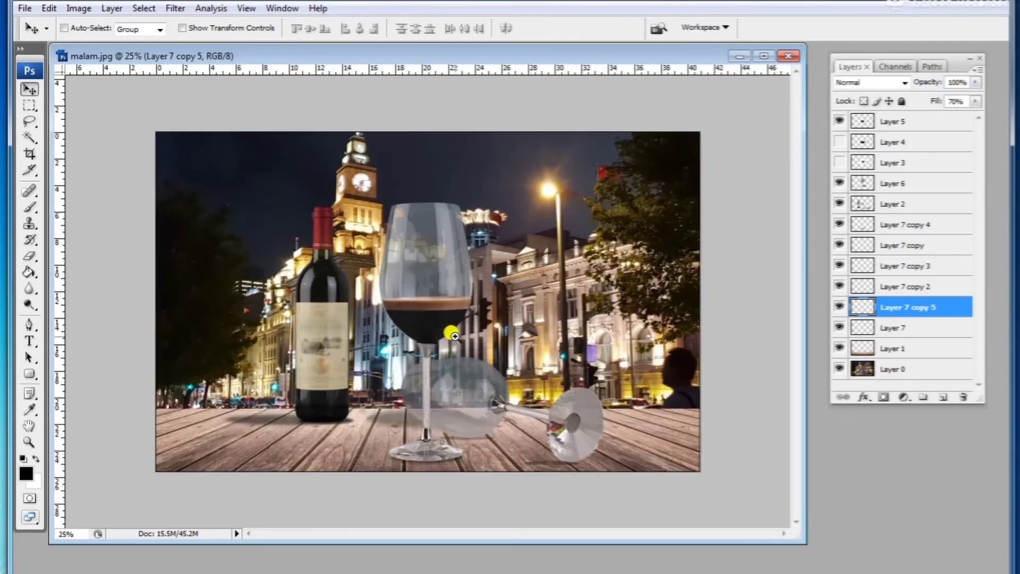
click(453, 325)
alt+click(456, 328)
Step: Create a new document 21 cm wide, 29.7 cm high at 300 pixels/inch
click(25, 8)
click(549, 165)
key(ctrl+n)
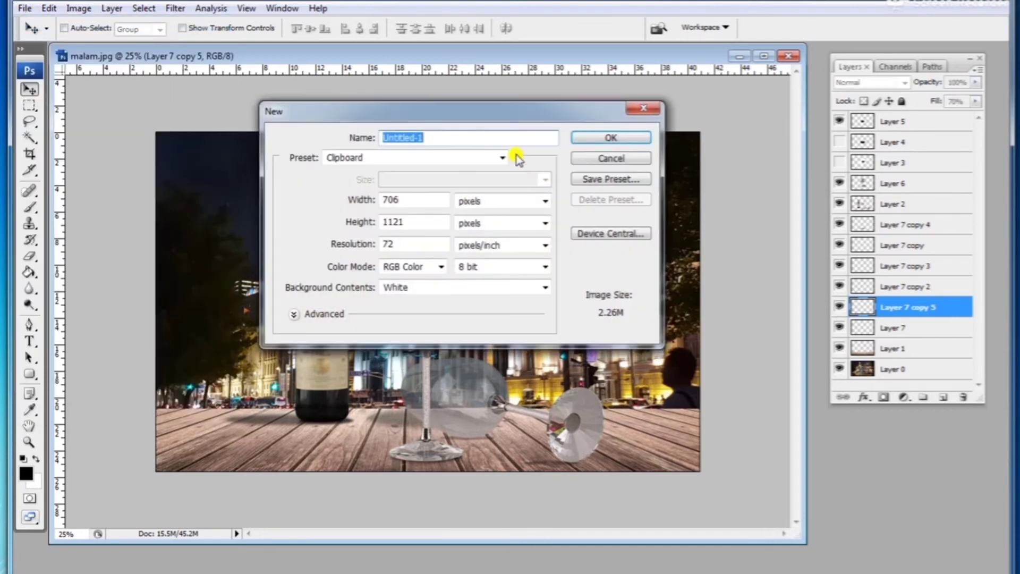
click(507, 202)
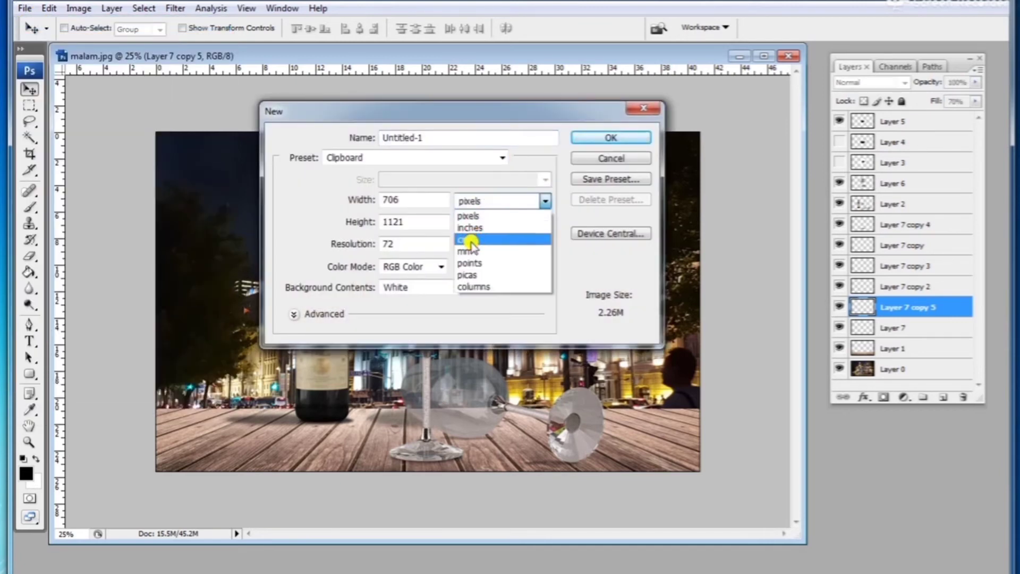
click(478, 234)
double_click(406, 201)
text(21)
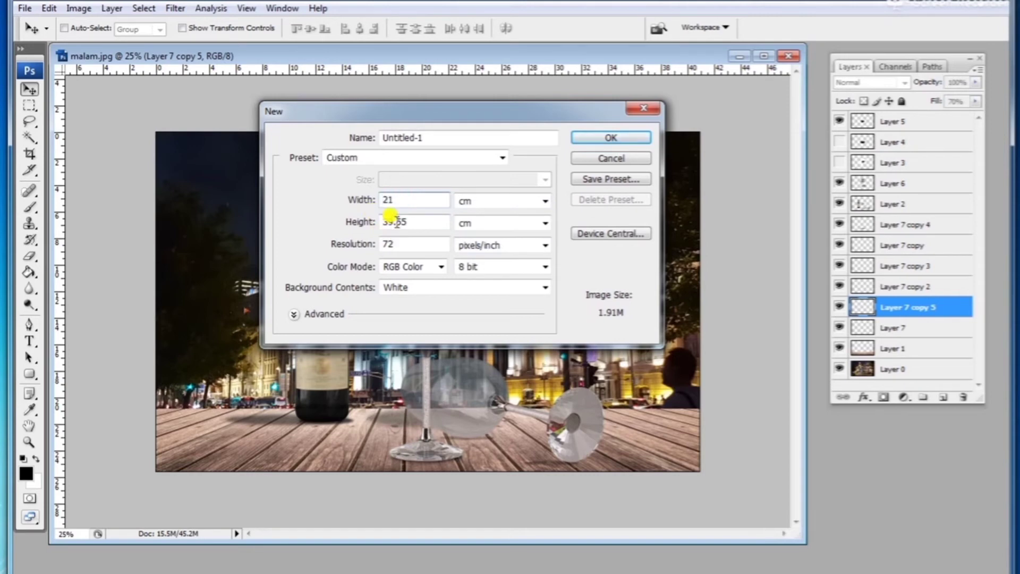
double_click(397, 222)
text(29)
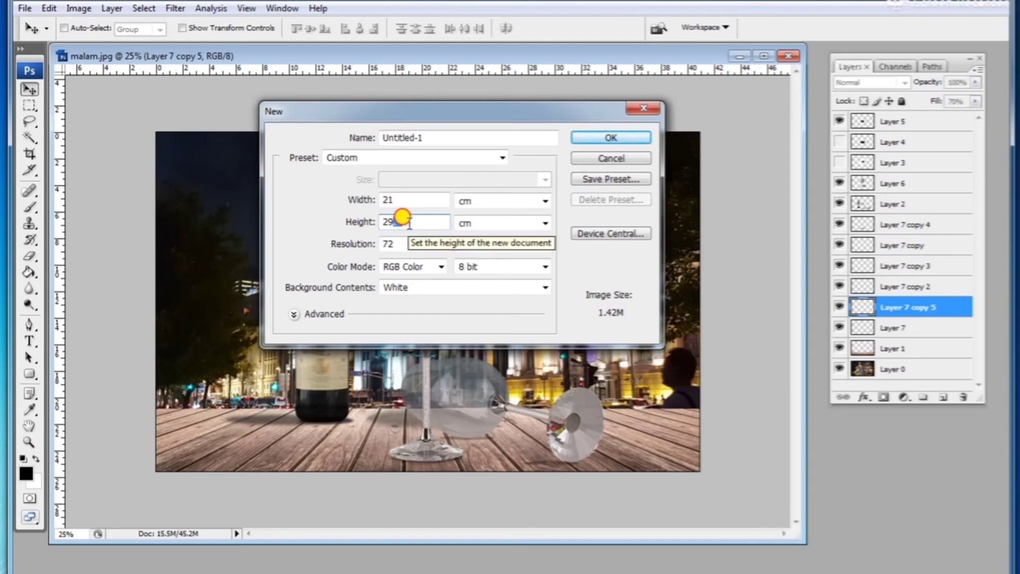
text(..7)
double_click(385, 240)
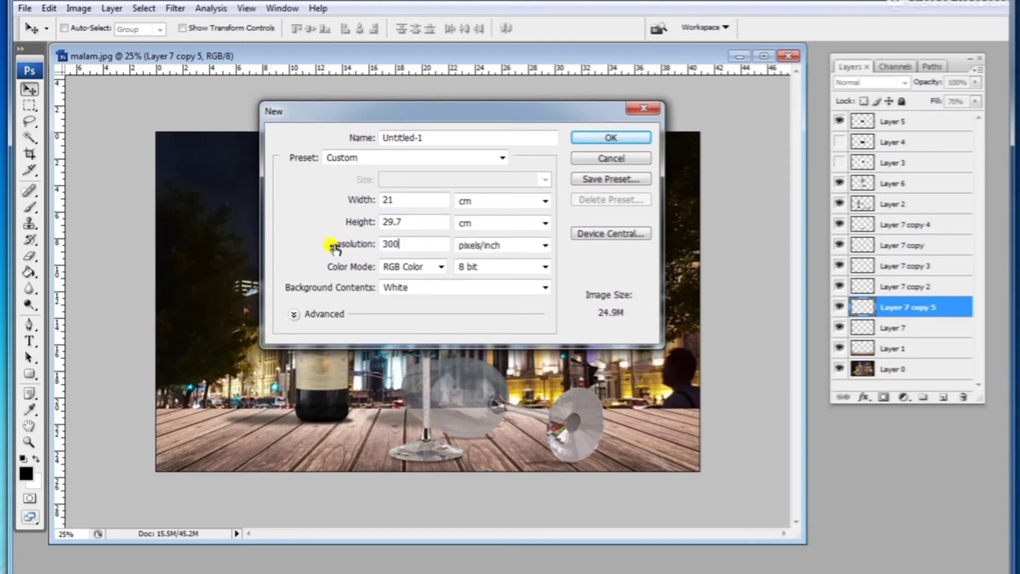
key(Return)
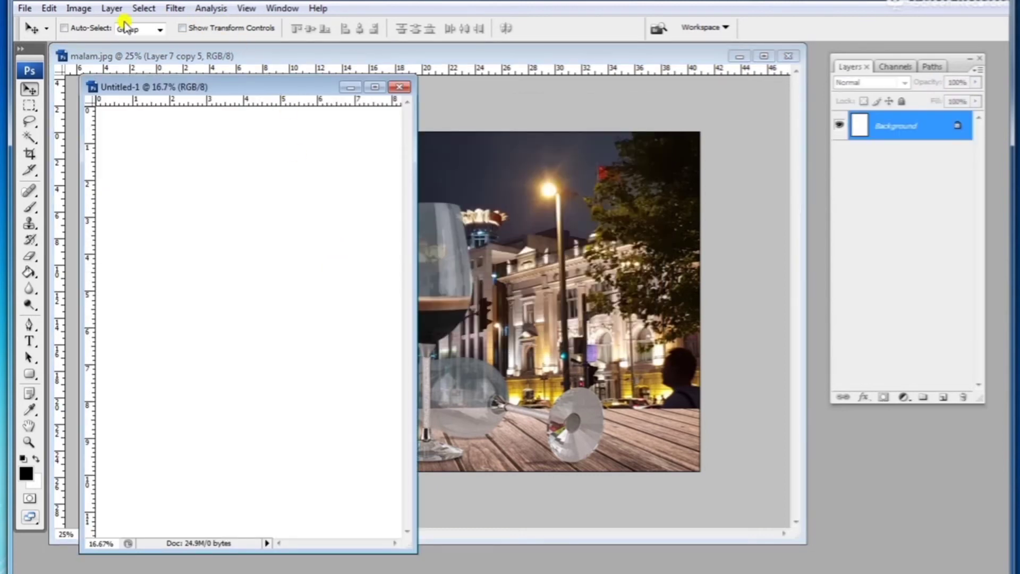
Step: Rotate the new canvas to landscape orientation and reposition its window over the workspace
click(78, 8)
mouse_move(129, 156)
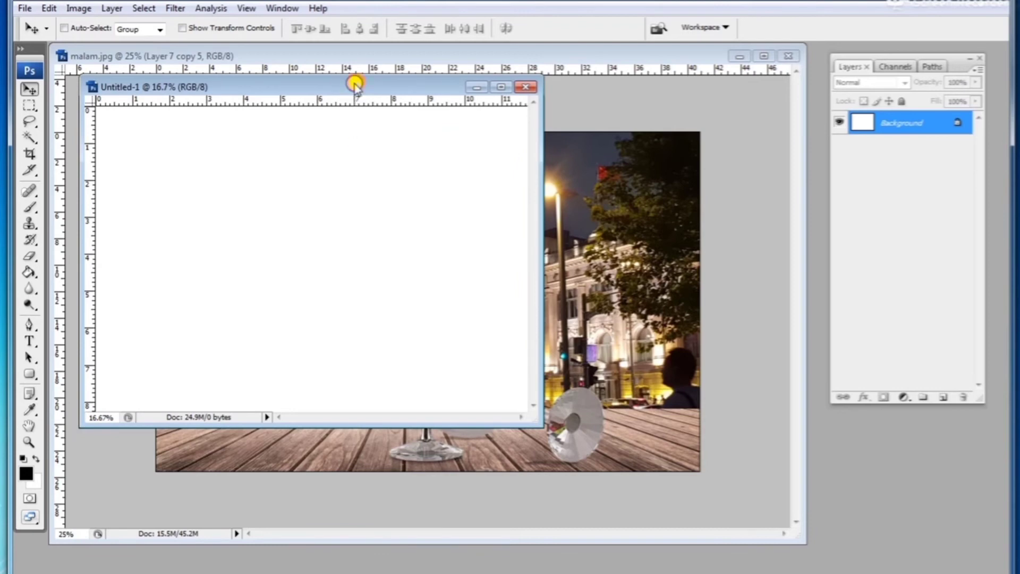
drag(352, 82, 455, 141)
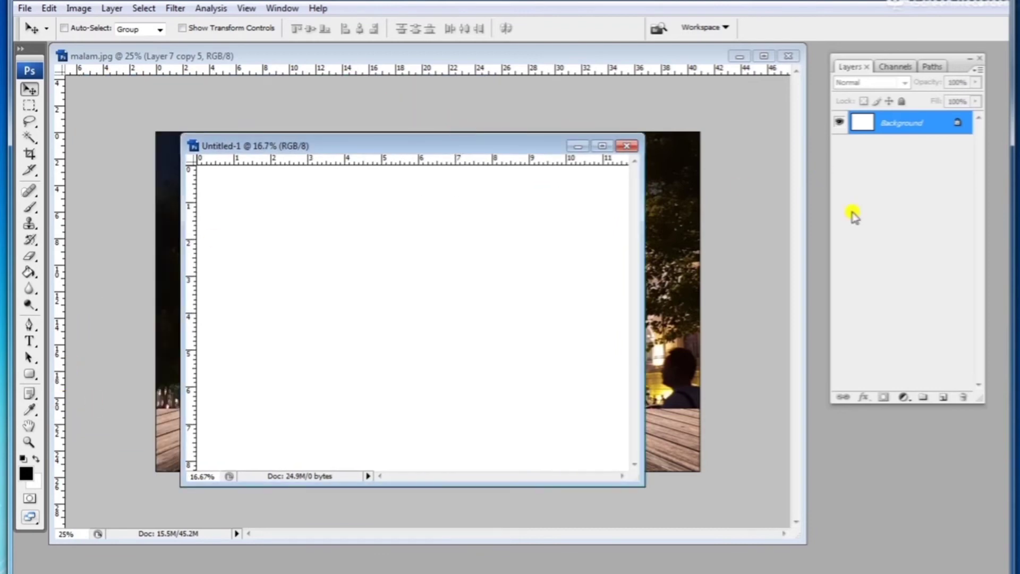
Step: Add a new layer to the new document and fill it entirely with black using the Paint Bucket
click(940, 398)
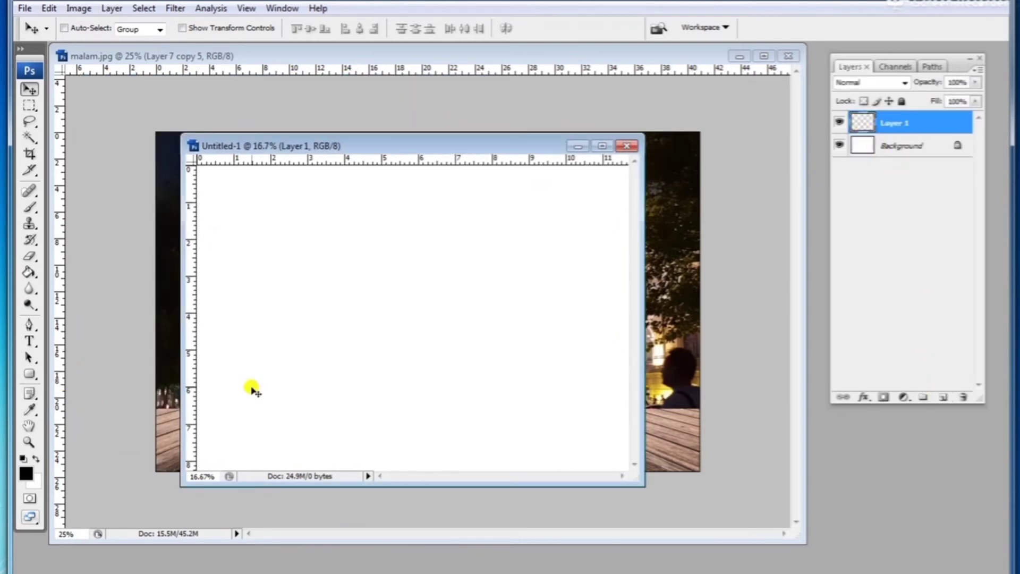
click(29, 273)
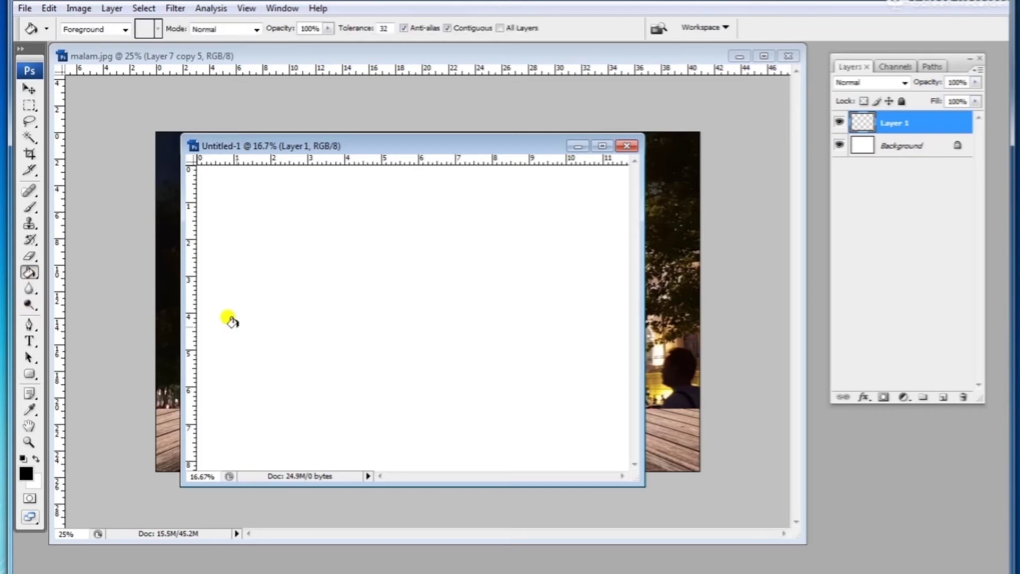
click(230, 320)
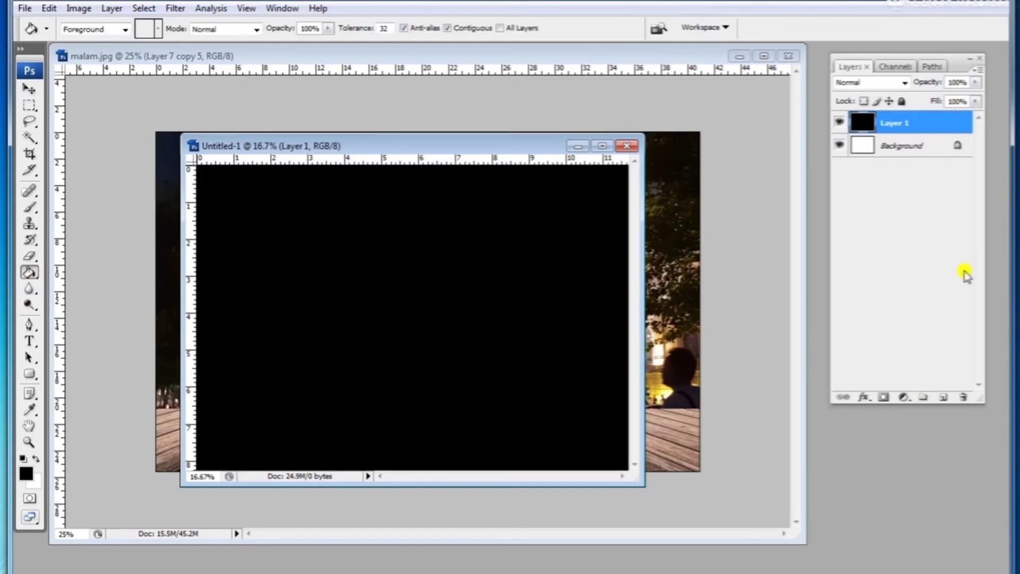
Step: Add another new layer and set the foreground colour to gray #92969a
click(942, 398)
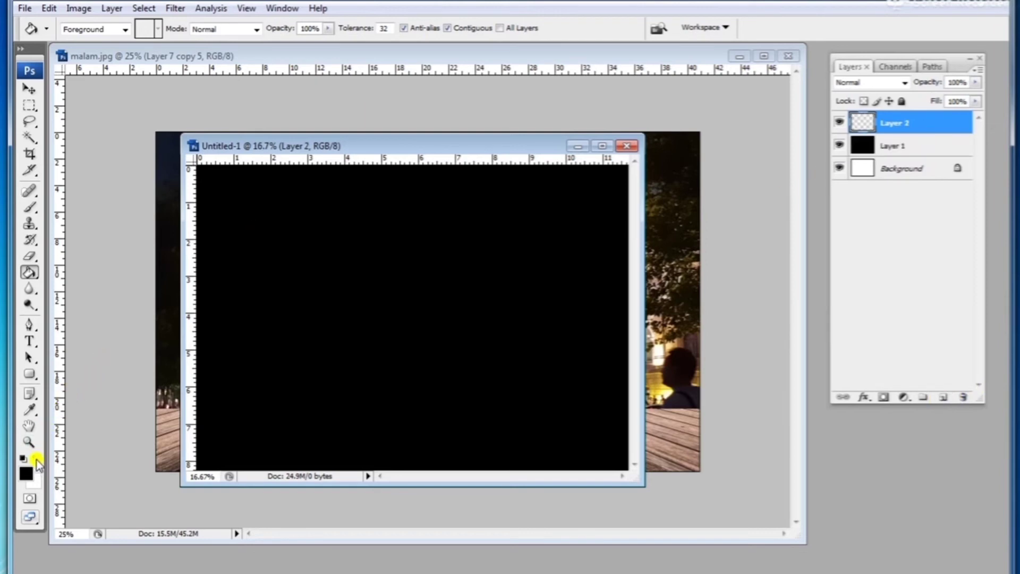
click(26, 473)
mouse_move(631, 248)
mouse_down()
mouse_move(583, 239)
mouse_move(590, 247)
mouse_up()
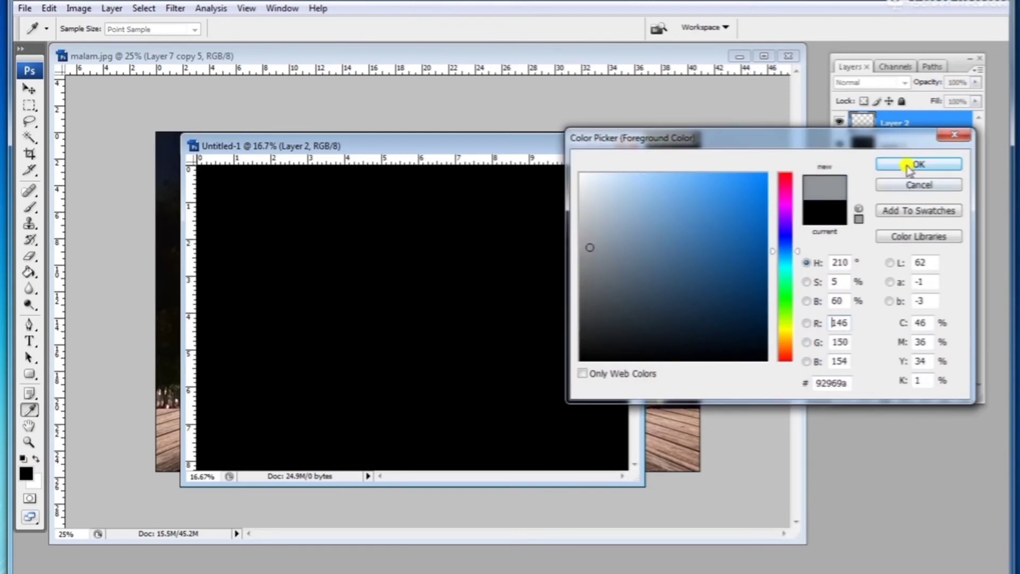
click(909, 165)
Step: Stamp several scattered gray circles on the new layer with a hard 145 px brush
key(g)
click(30, 207)
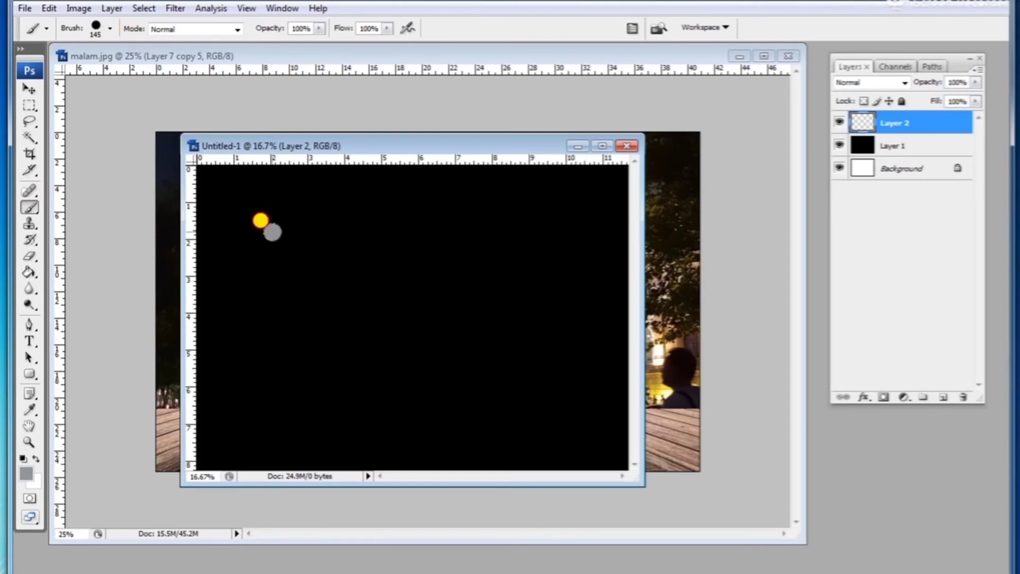
click(293, 295)
click(369, 230)
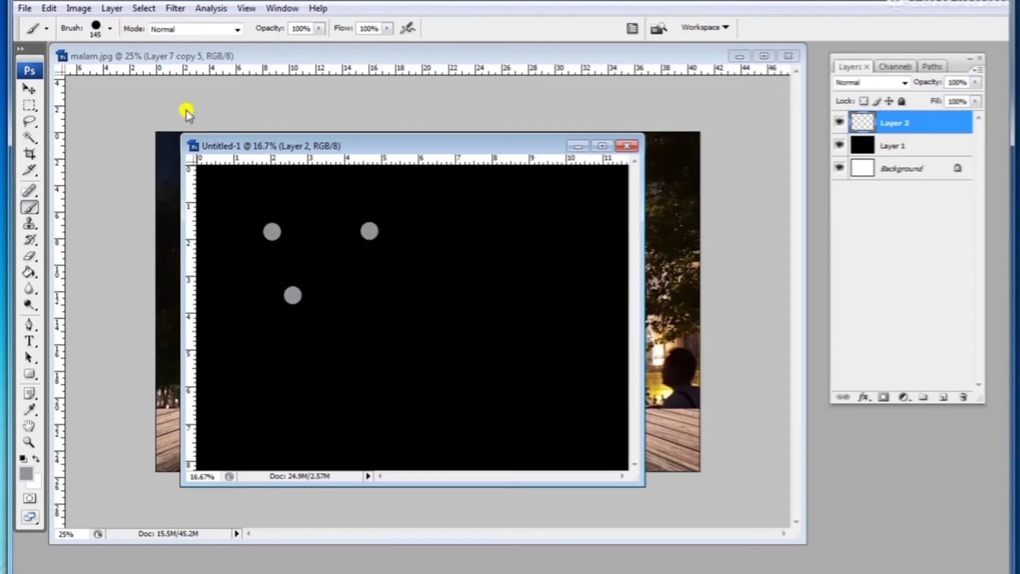
click(396, 321)
click(477, 239)
click(573, 296)
click(568, 215)
Step: Enlarge the brush to 201 px and stamp three larger gray circles
click(110, 28)
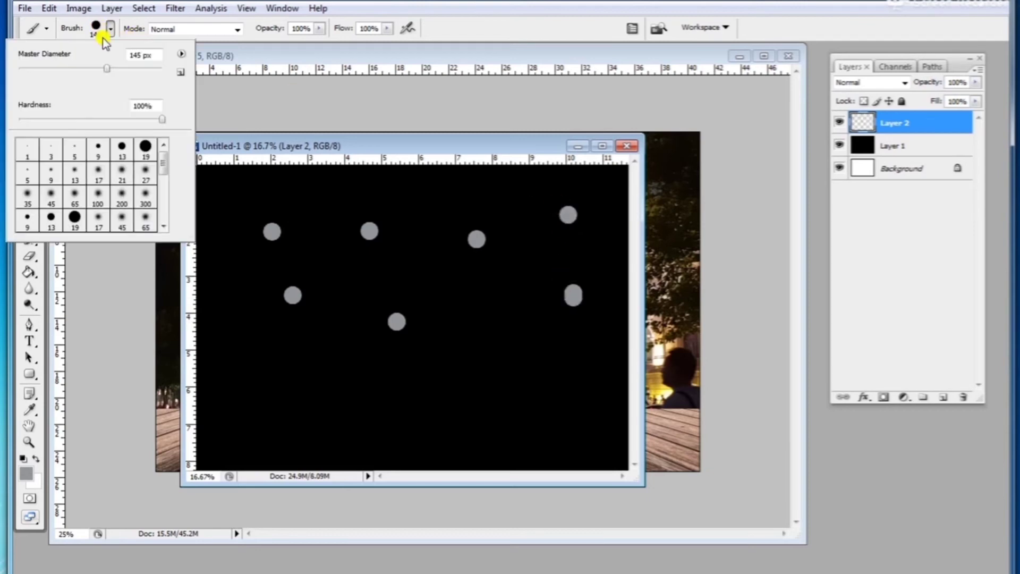
drag(127, 65, 126, 76)
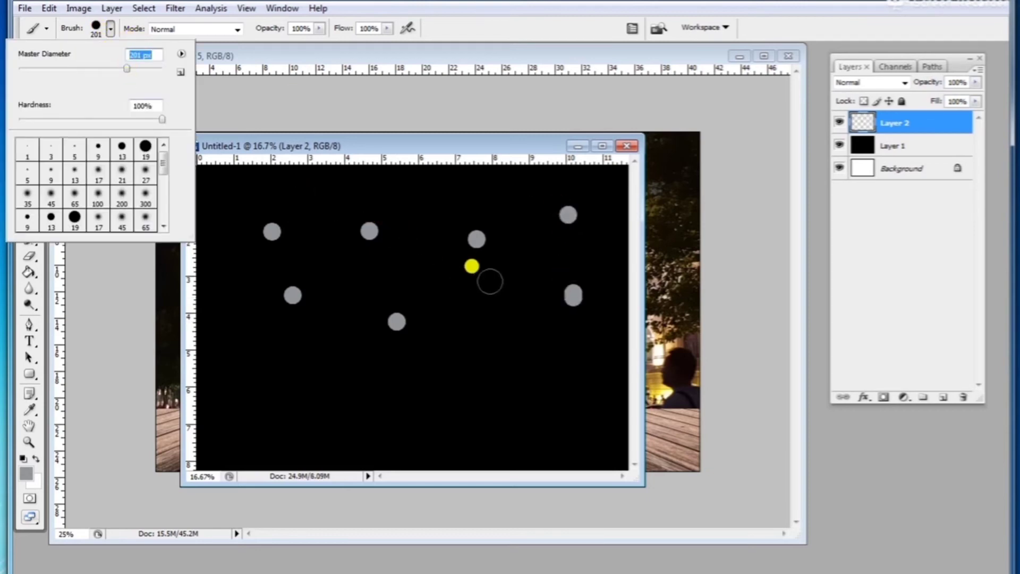
click(494, 287)
click(322, 244)
click(234, 277)
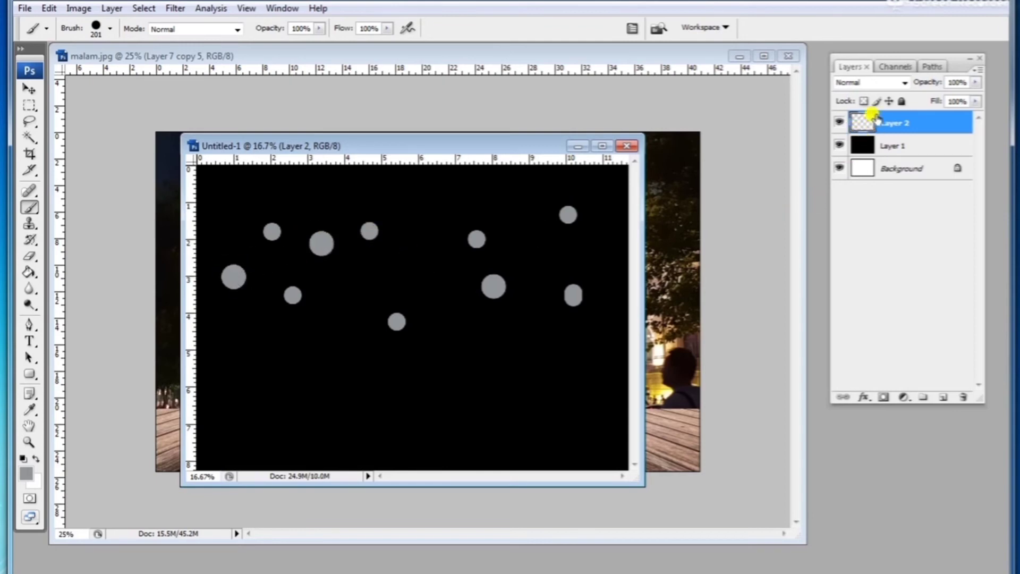
Step: Add a new layer with fill 78% and set the foreground colour to light gray #b3b6ba
click(942, 398)
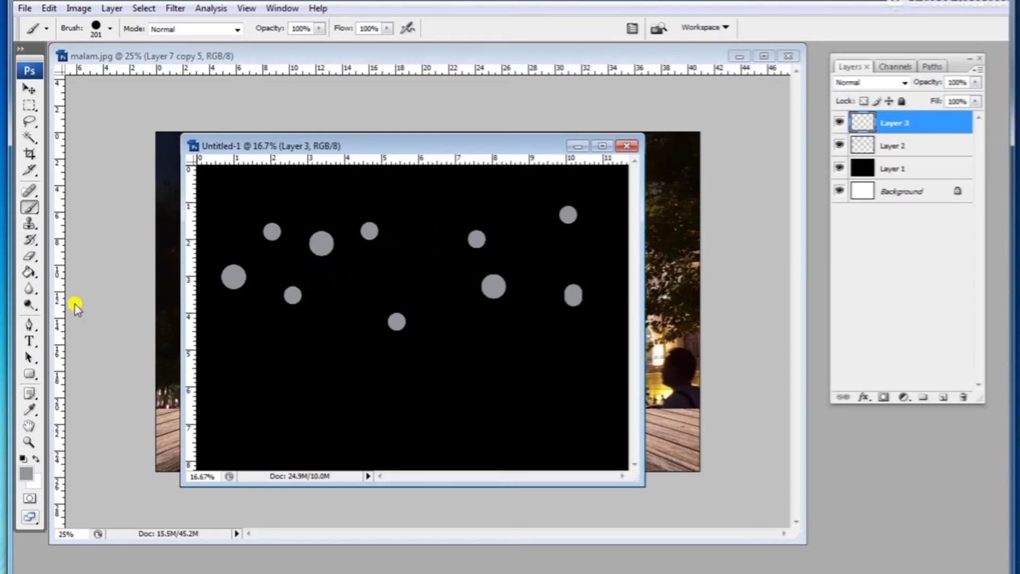
click(27, 470)
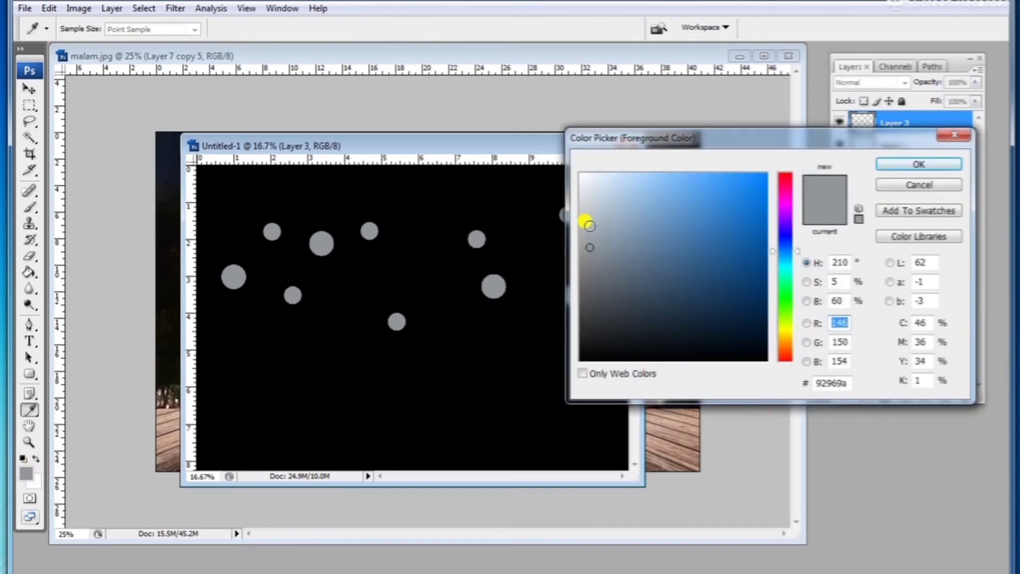
click(587, 224)
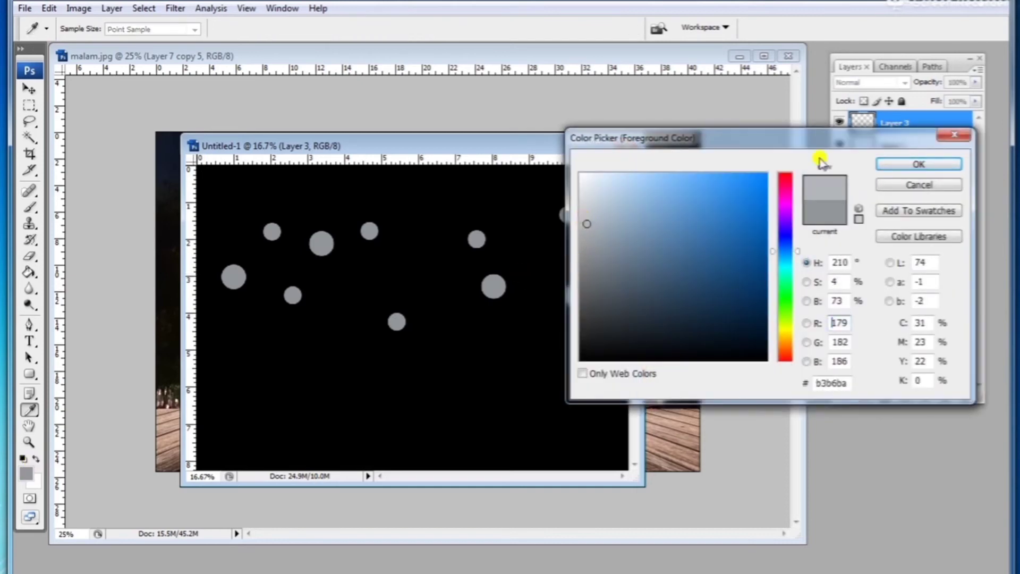
click(904, 165)
click(975, 102)
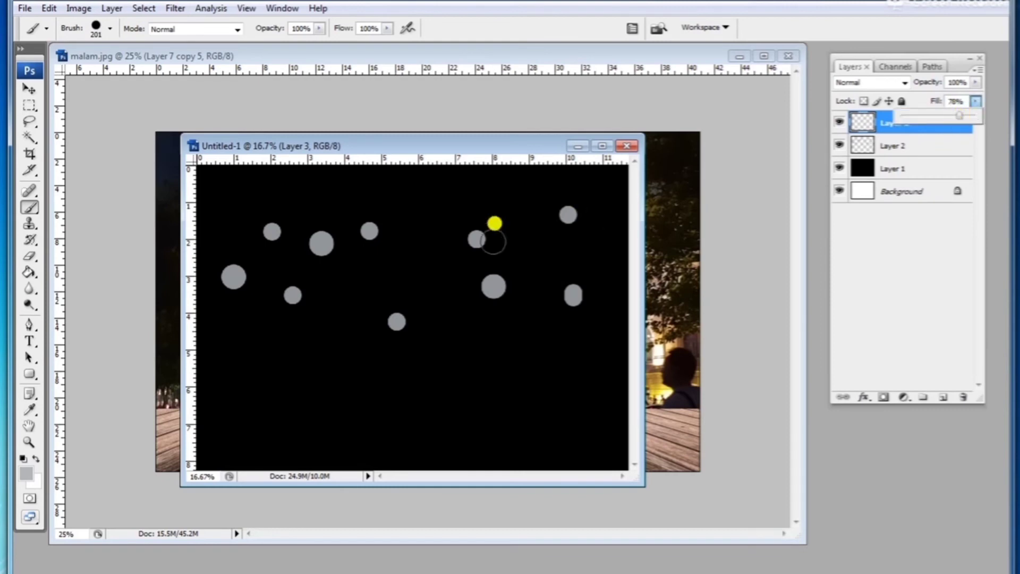
Step: Stamp more light gray circles across the black background, some overlapping earlier ones
click(490, 244)
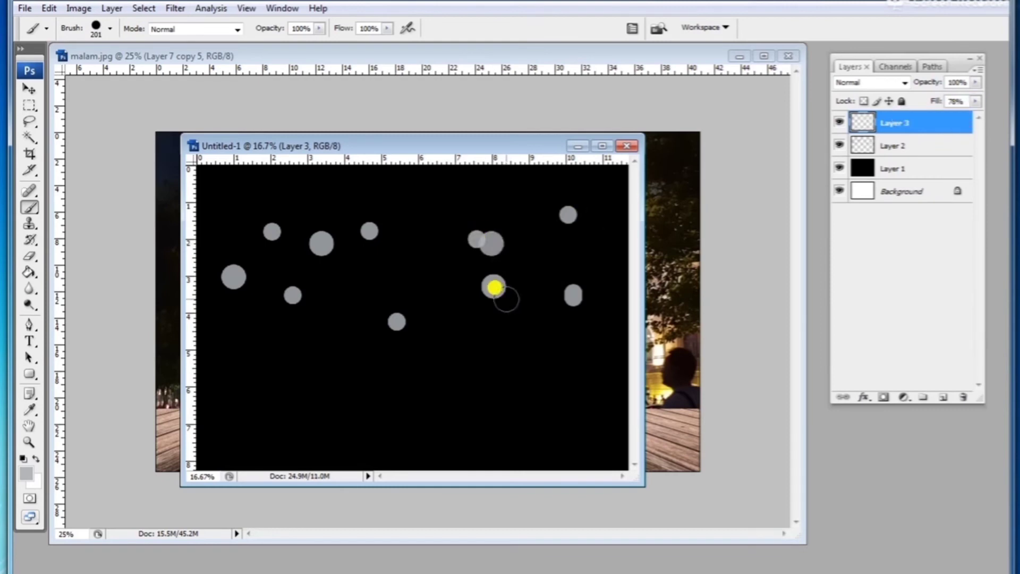
click(506, 297)
click(406, 269)
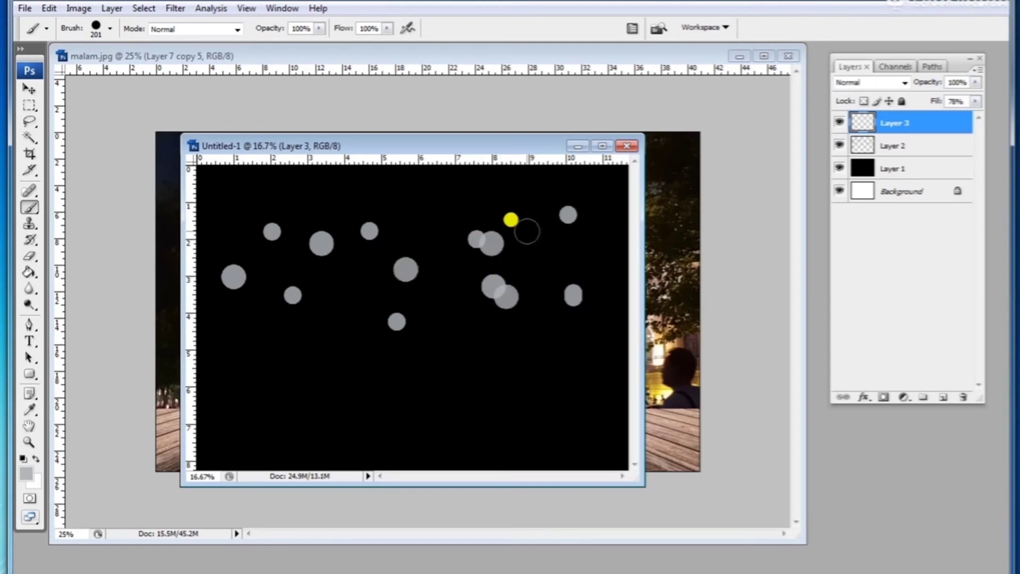
click(569, 253)
click(441, 211)
click(235, 188)
Step: Enlarge the brush to 360 px and stamp two large light gray circles
click(97, 32)
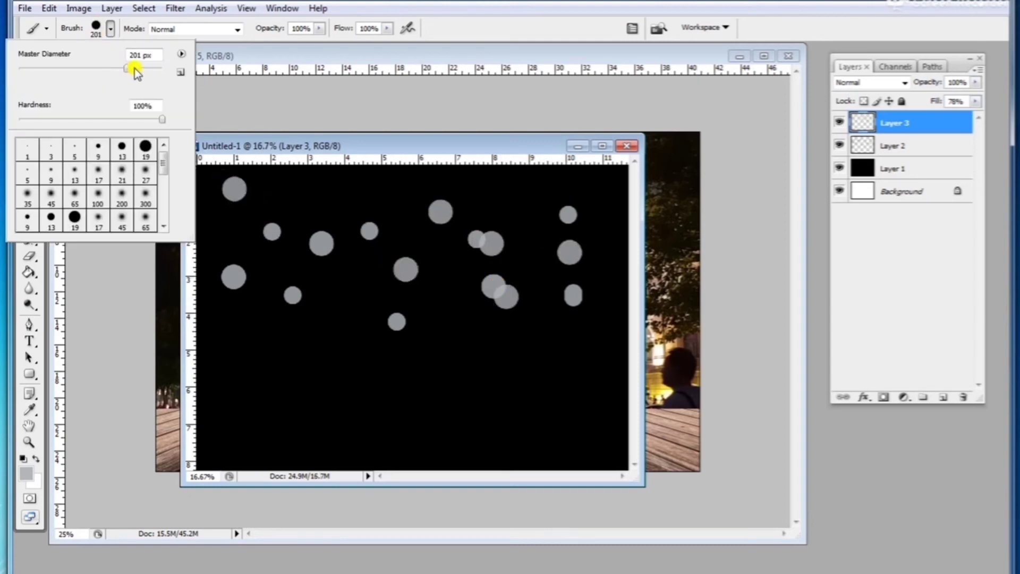
click(440, 309)
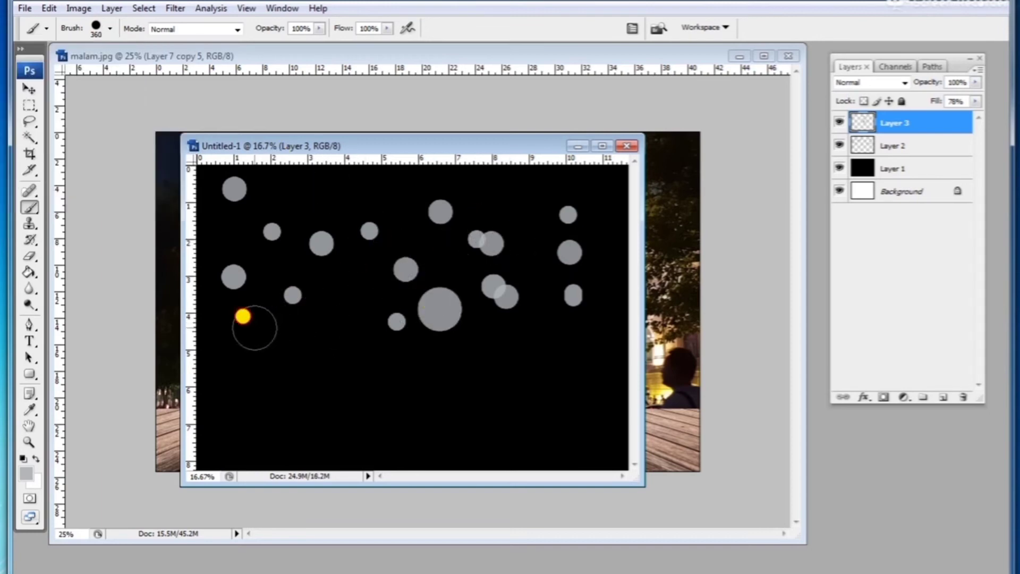
click(254, 327)
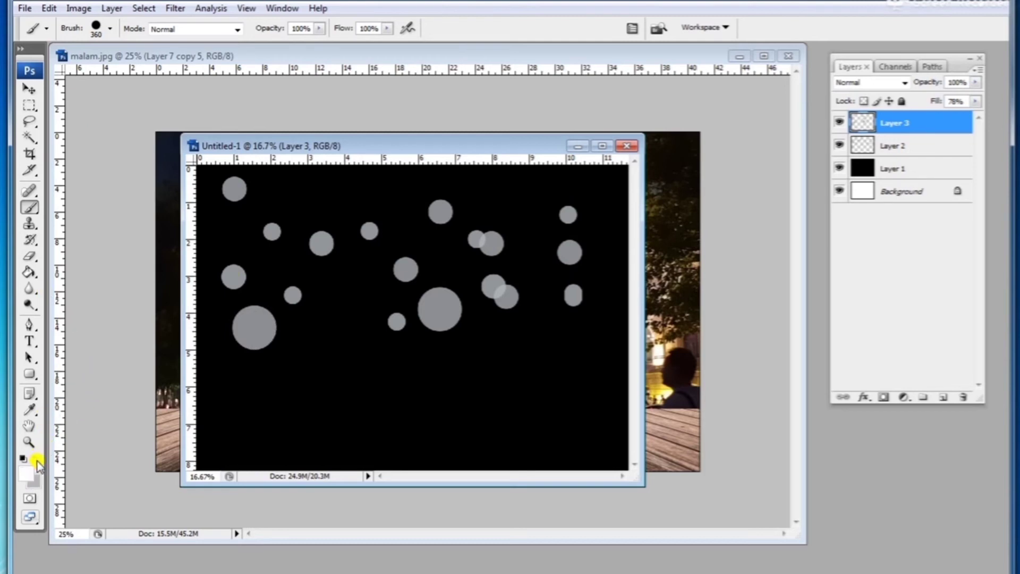
Step: Shrink the brush to 129 px, add a new layer, and stamp four small white dots
click(100, 31)
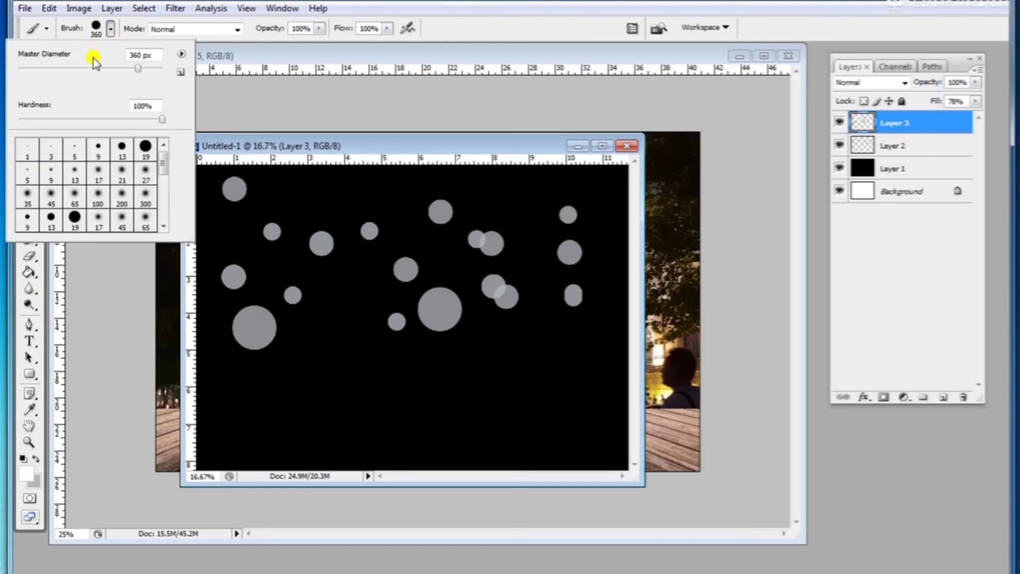
click(101, 68)
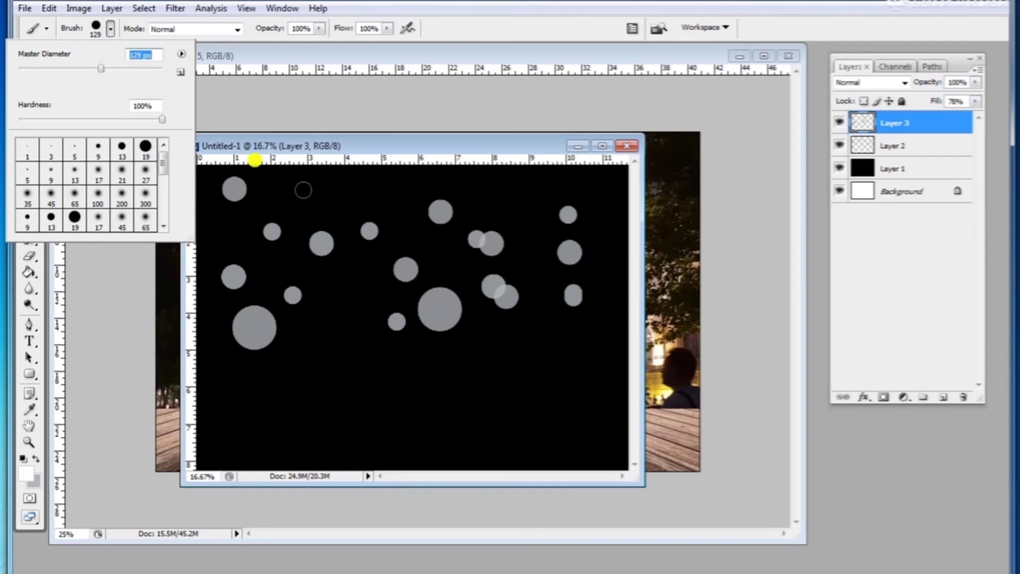
click(939, 397)
click(442, 255)
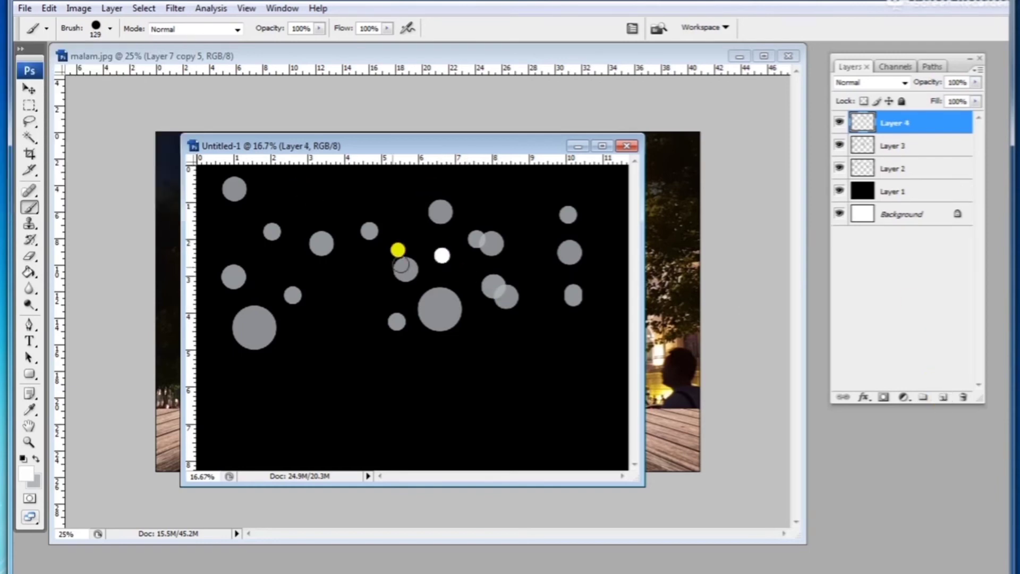
click(238, 221)
click(329, 337)
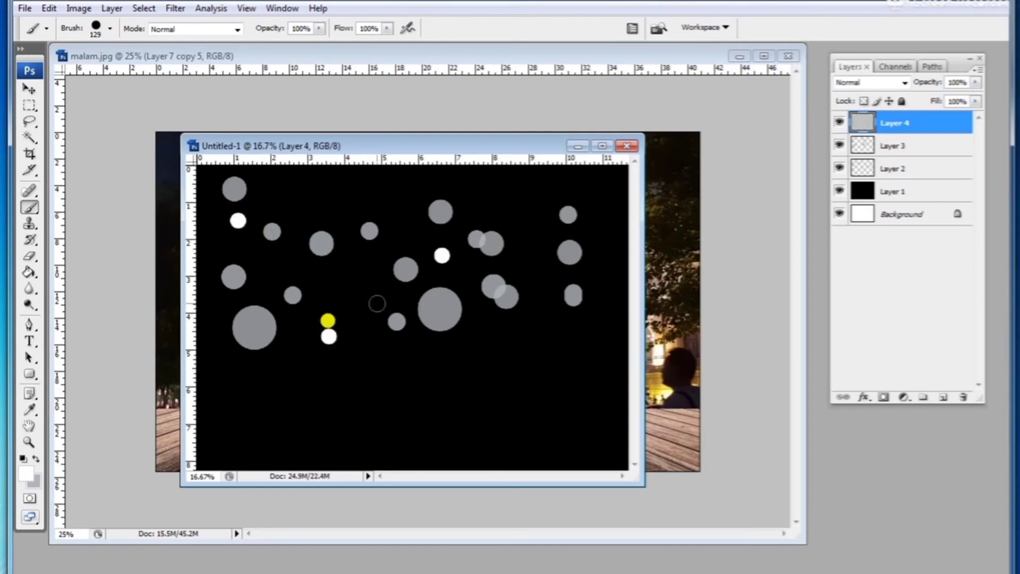
click(535, 207)
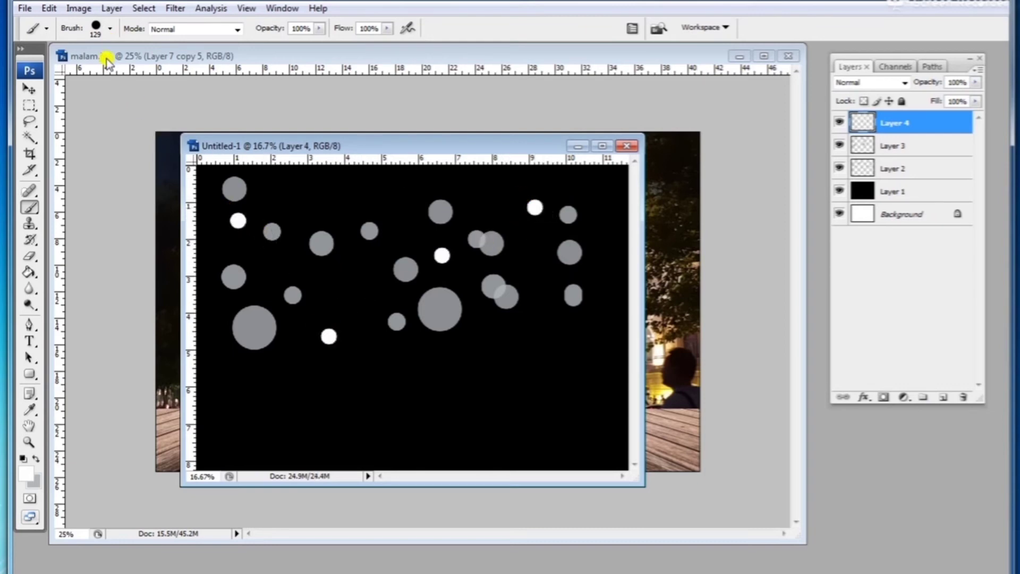
Step: Set the foreground colour to pale gray #d3cdcd and add a new layer to the bokeh document
click(28, 471)
click(584, 206)
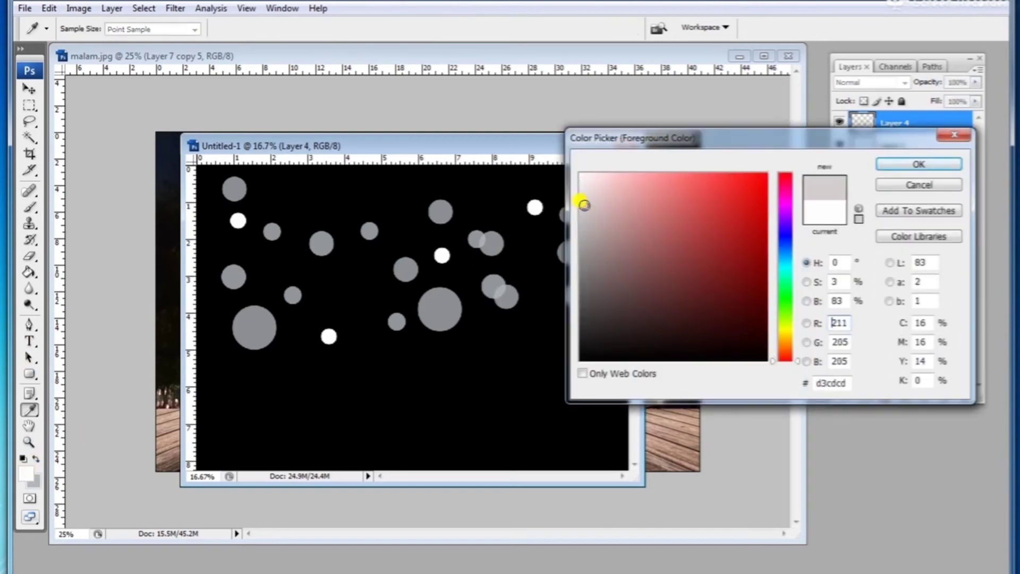
click(896, 164)
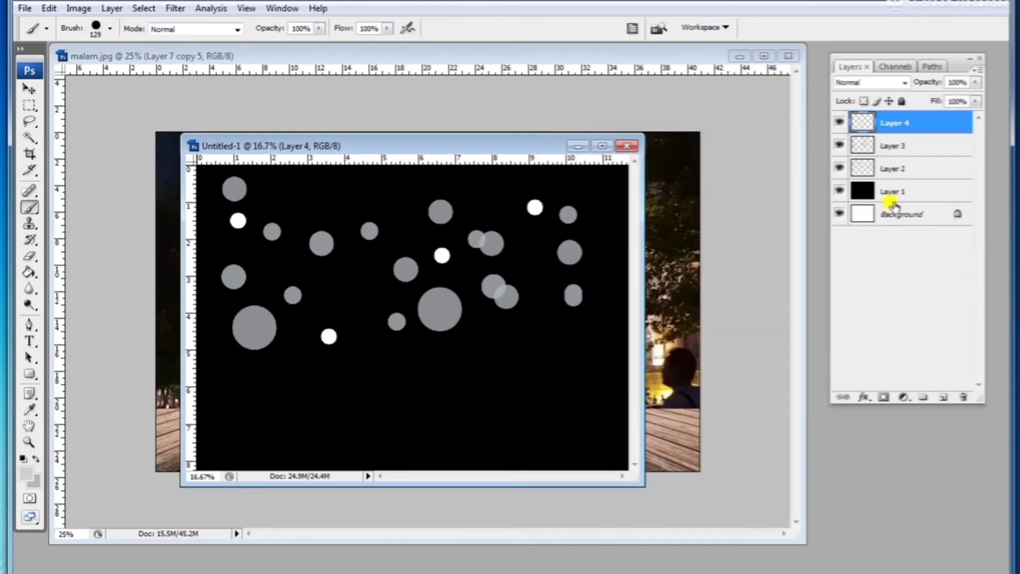
click(942, 398)
Step: Stamp six small pale gray circles scattered across the black background
click(541, 237)
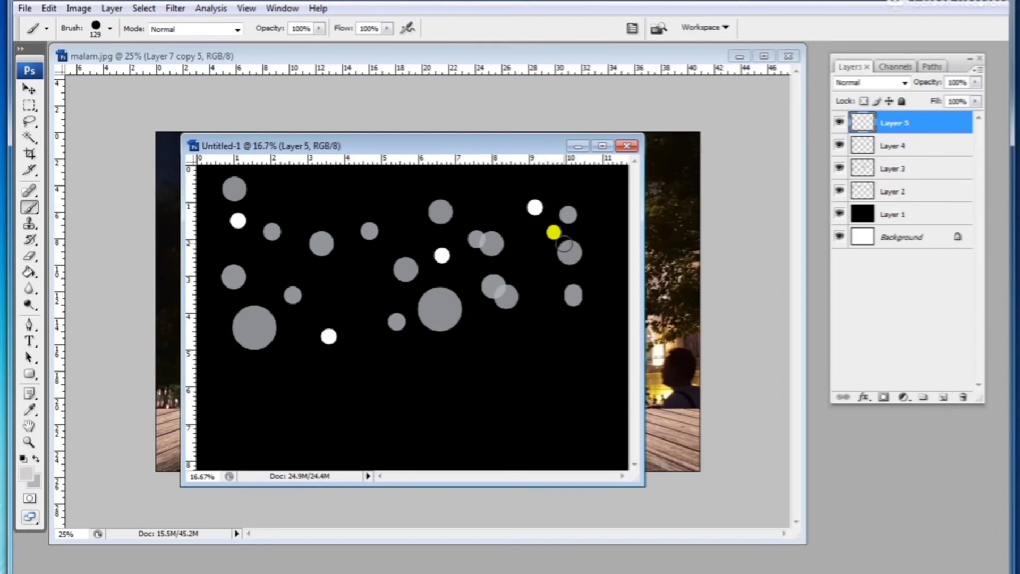
click(587, 192)
click(614, 255)
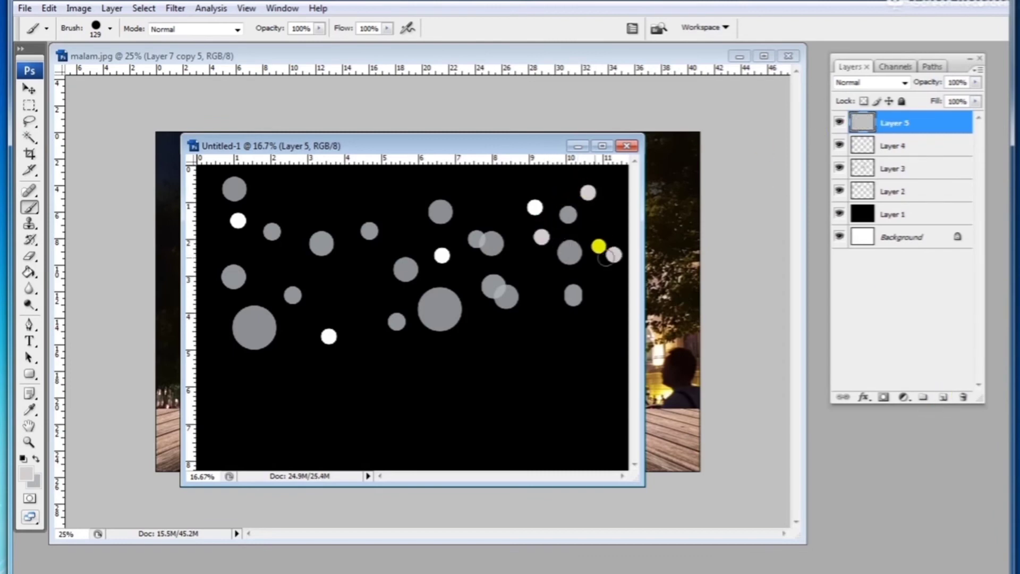
click(382, 188)
click(343, 288)
click(375, 290)
Step: Flatten the bokeh document into a single layer
click(30, 89)
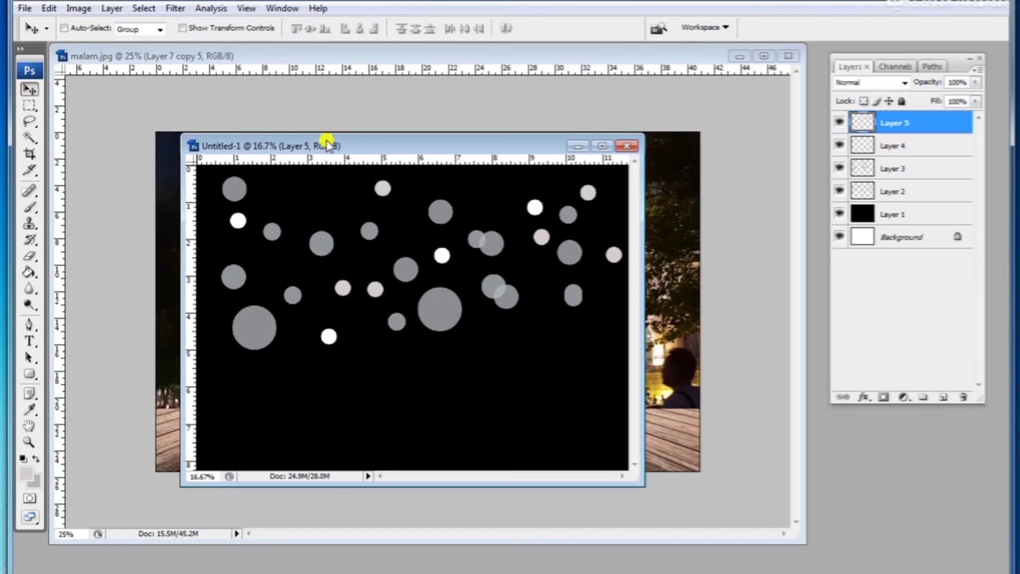
drag(337, 143, 349, 178)
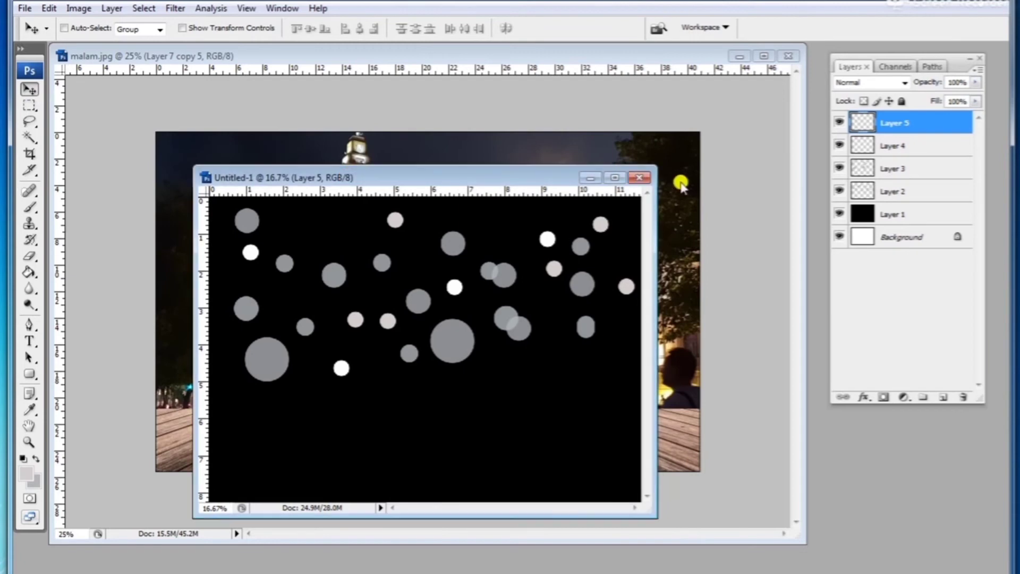
click(976, 72)
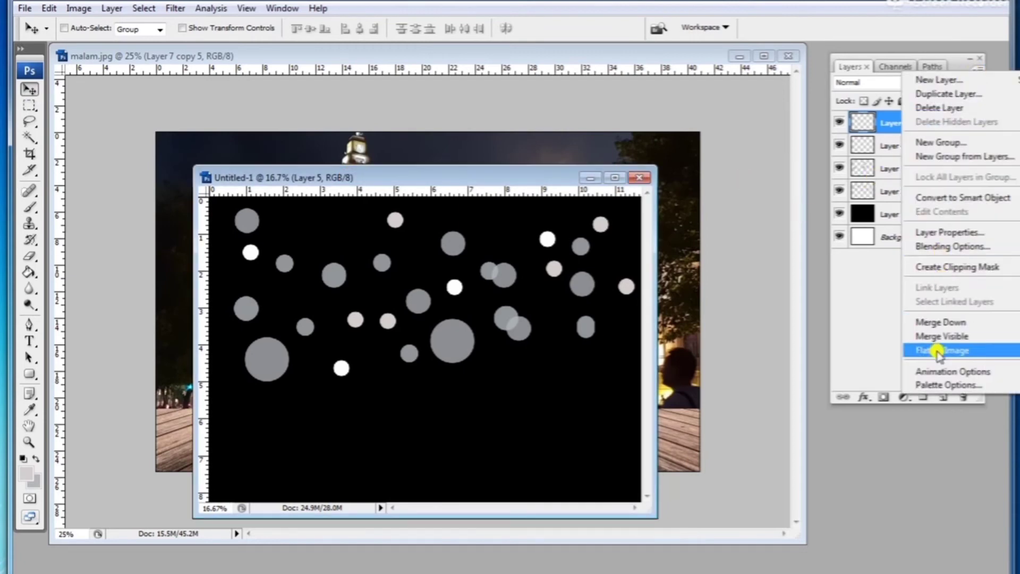
click(935, 351)
Step: Drag the flattened bokeh texture from the new document into the malam.jpg composite
drag(492, 179, 630, 137)
drag(521, 244, 292, 211)
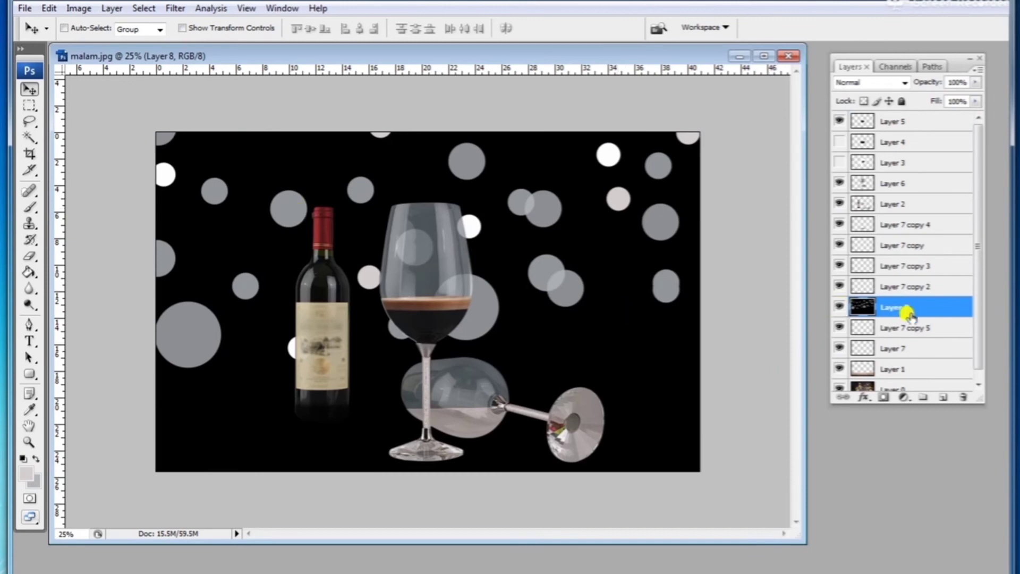
Step: Move the bokeh layer down the stack to sit just above Layer 0, and nudge it slightly down and right
scroll(906, 319, down, 1)
drag(897, 300, 901, 375)
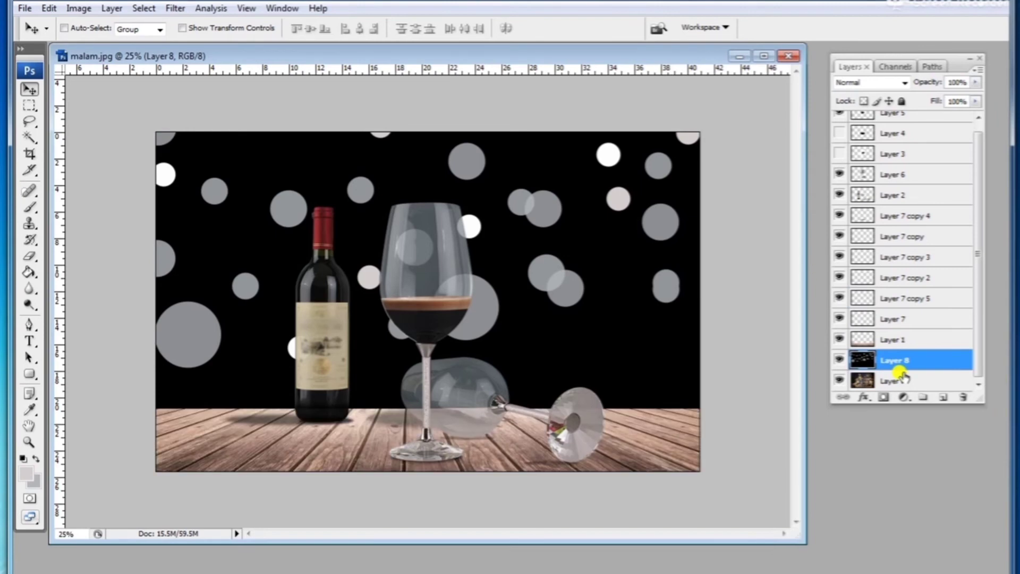
drag(627, 255, 653, 271)
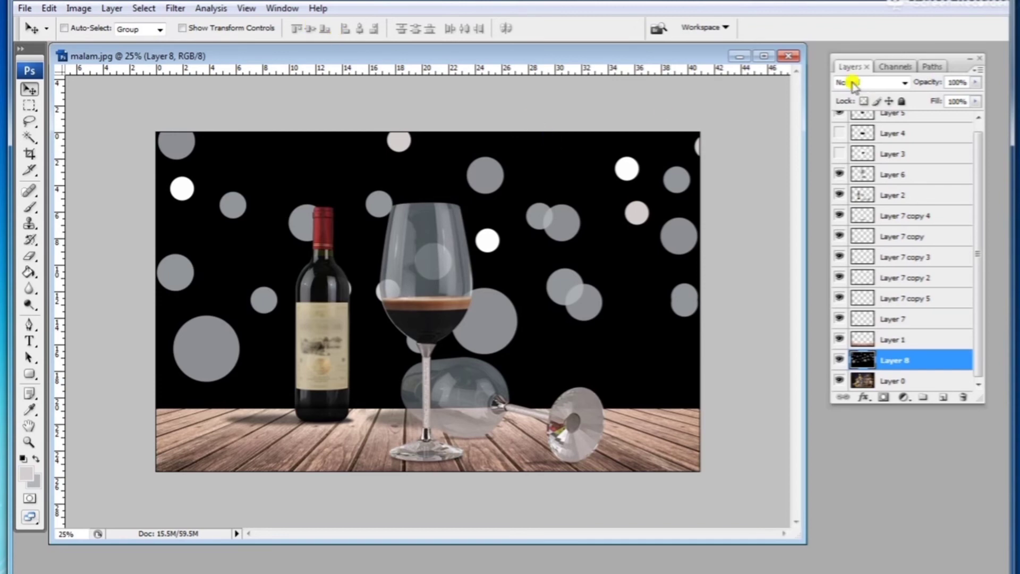
Step: Set the bokeh layer's blend mode to Linear Dodge (Add)
click(884, 84)
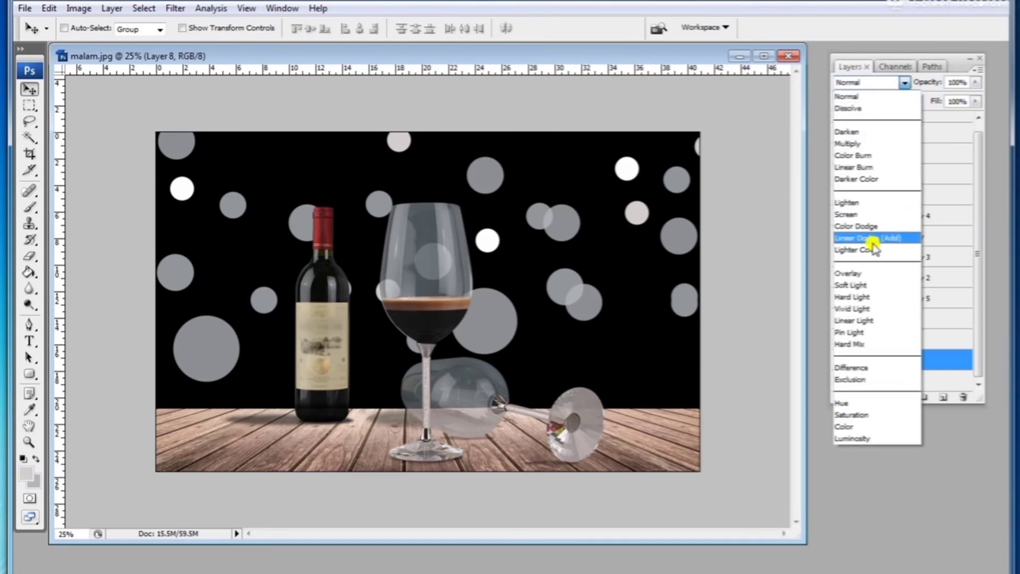
click(905, 240)
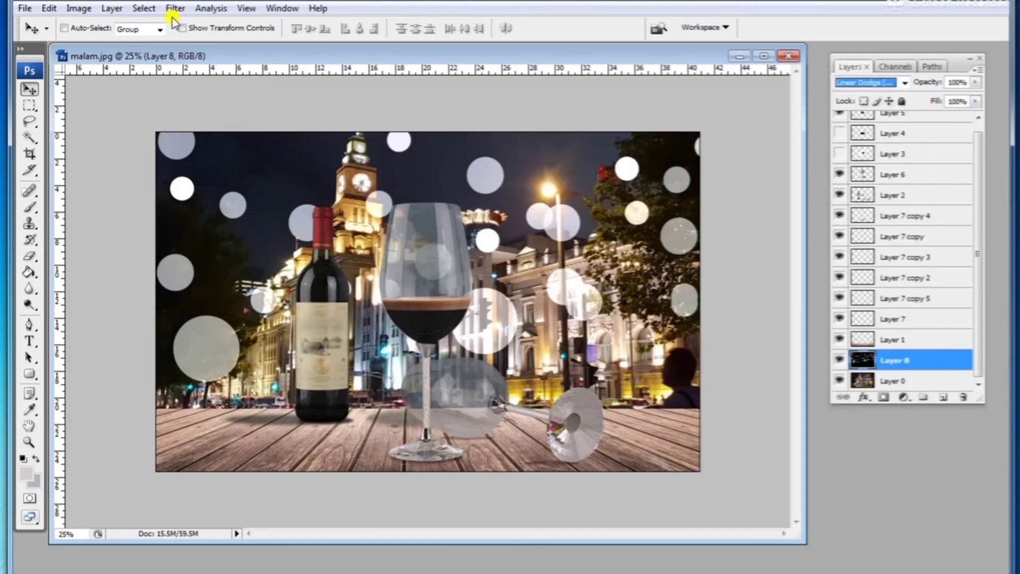
Step: Colorize the bokeh layer with Hue/Saturation to a yellow tint with saturation 58
click(81, 8)
click(119, 49)
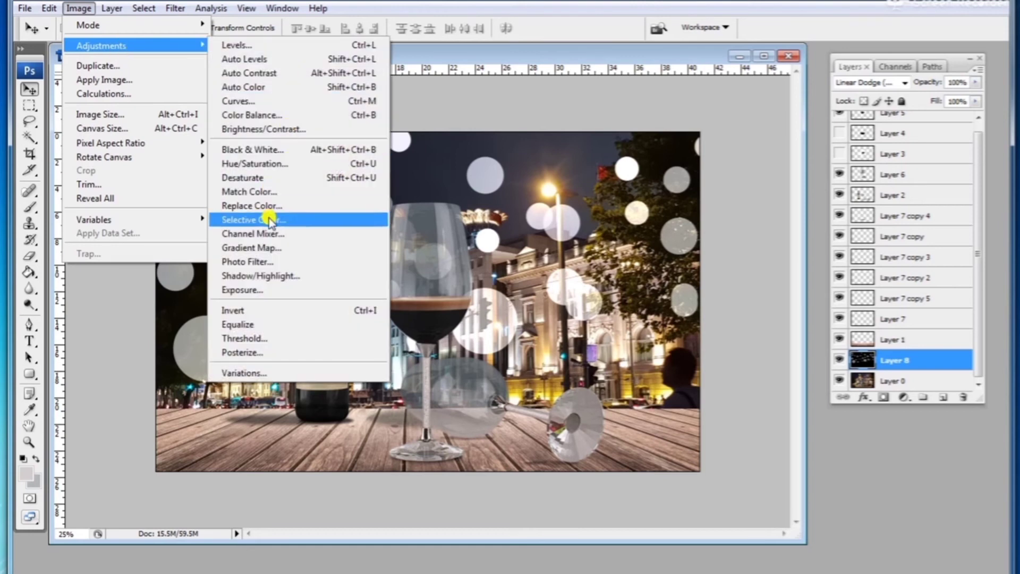
click(272, 165)
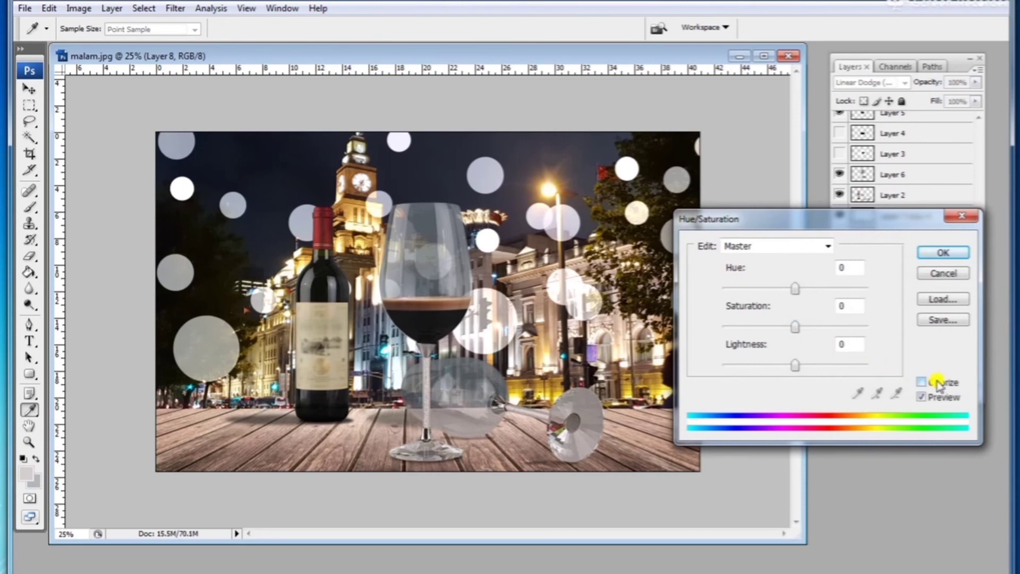
click(942, 383)
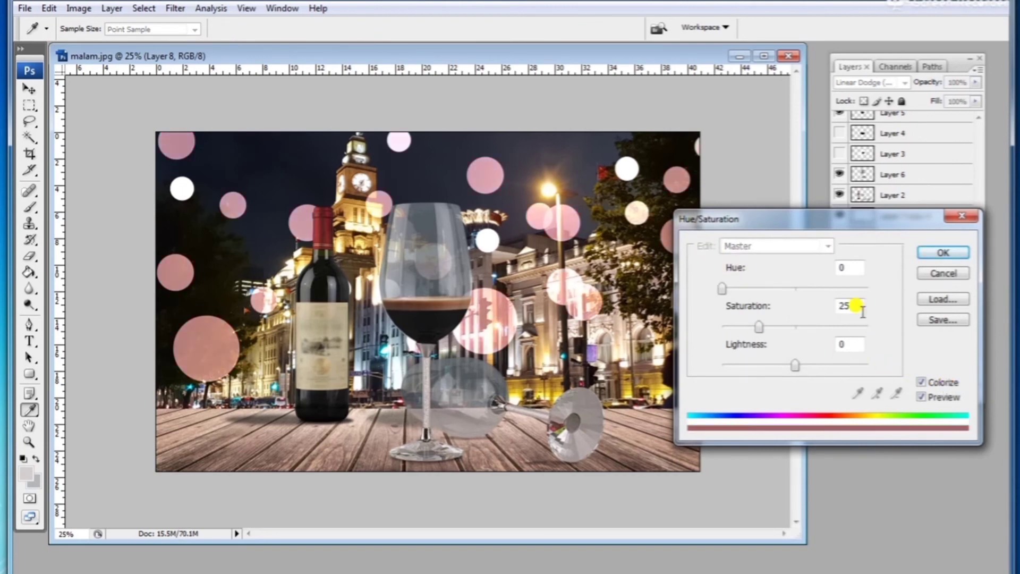
drag(747, 292, 845, 289)
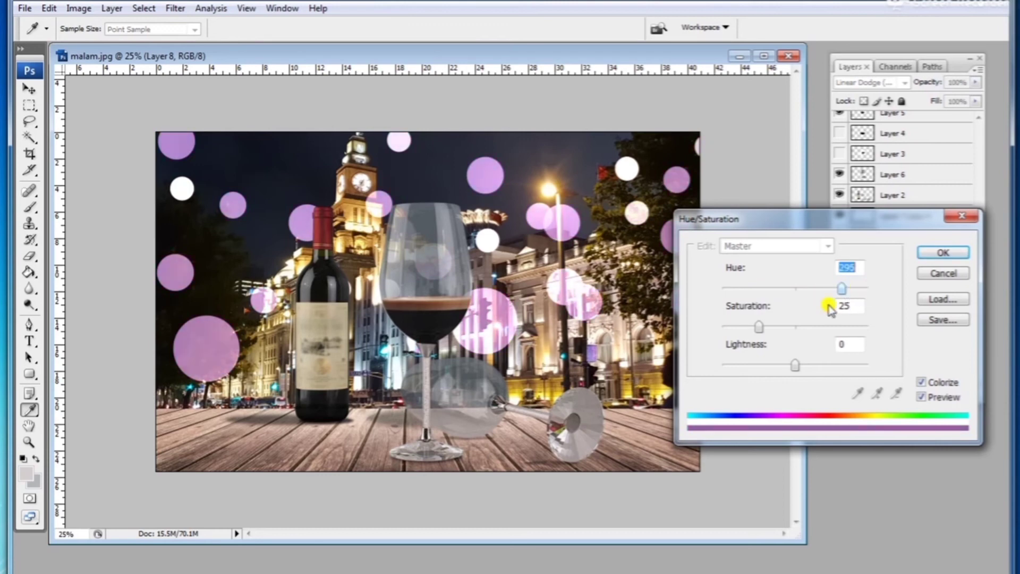
drag(771, 330, 808, 328)
drag(839, 287, 746, 288)
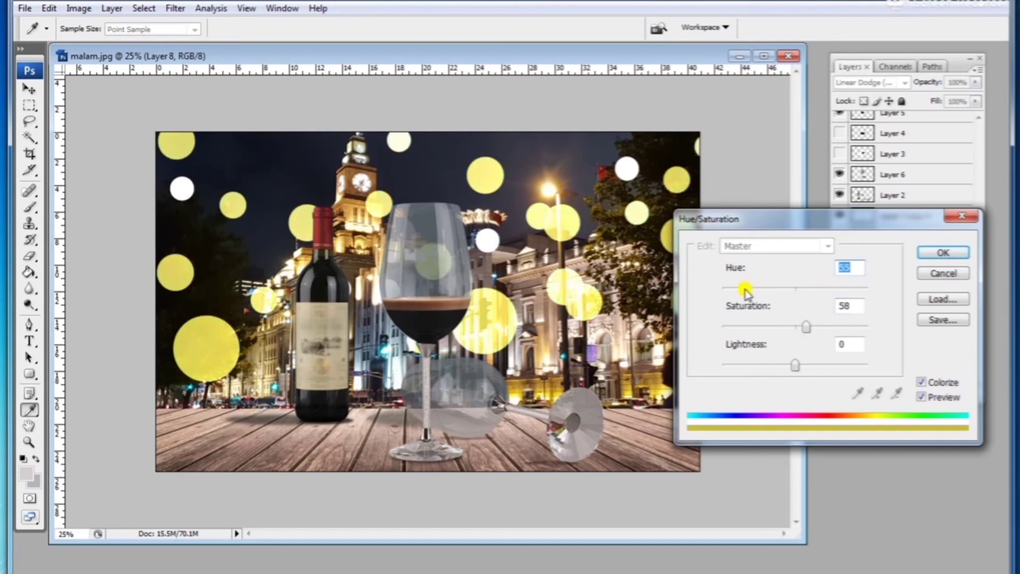
click(935, 254)
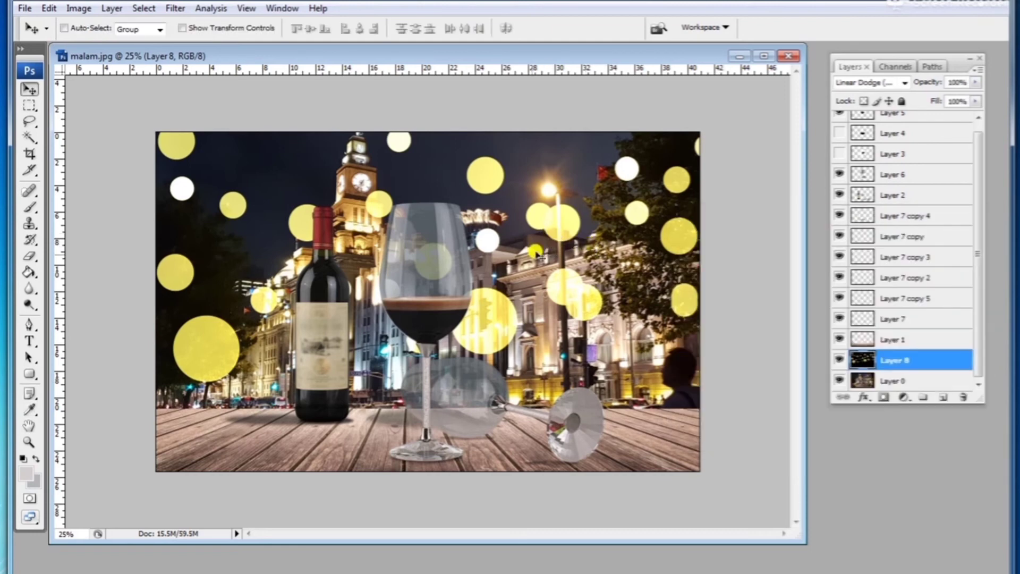
Step: Free-transform the bokeh layer, scaling it to about 79% and shifting it slightly right
key(ctrl+minus)
key(ctrl+t)
drag(654, 171, 575, 215)
drag(498, 291, 511, 281)
drag(585, 460, 577, 456)
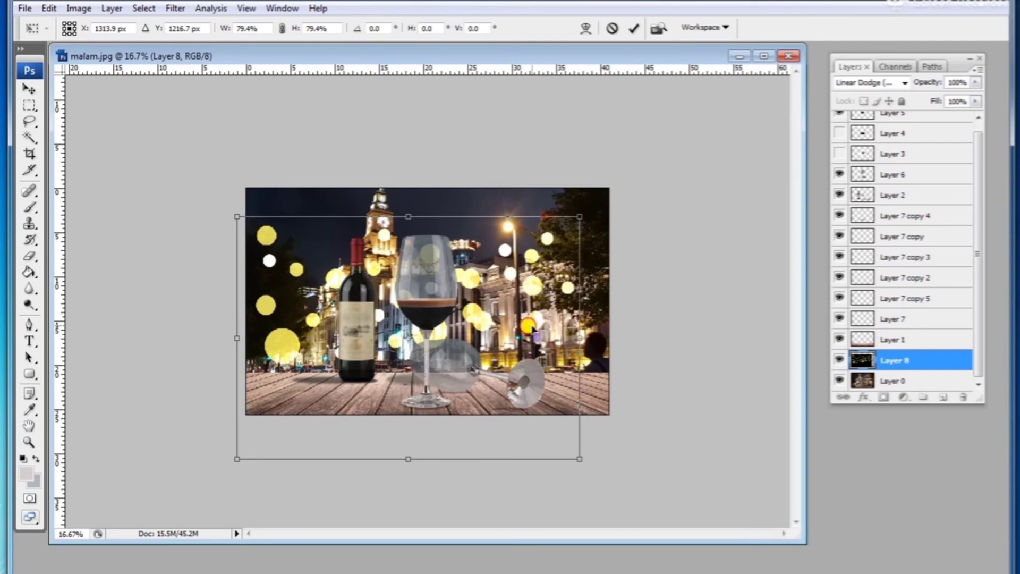
drag(532, 330, 542, 327)
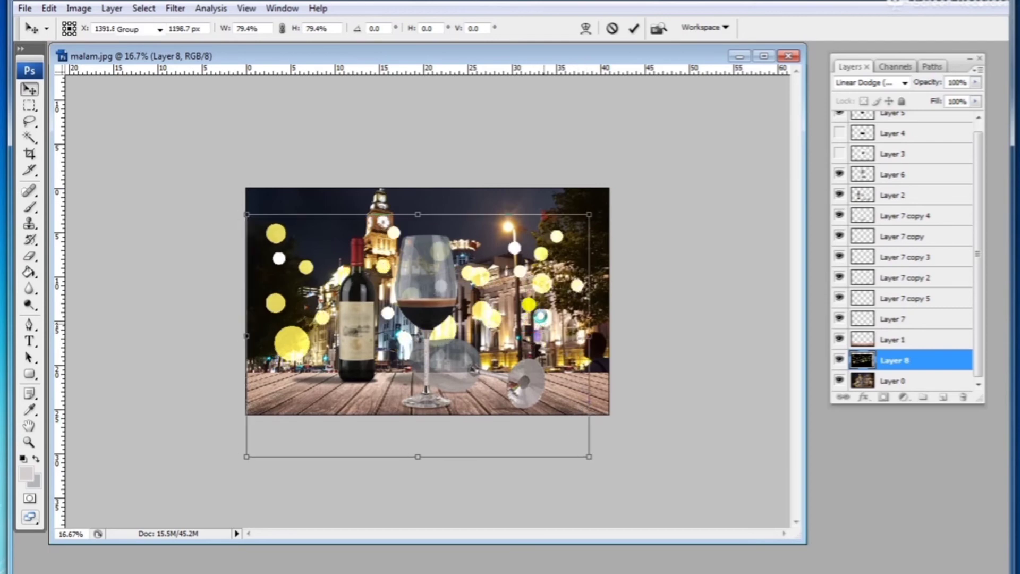
key(Return)
Step: Duplicate the bokeh layer and move the copy down and to the right
key(ctrl+plus)
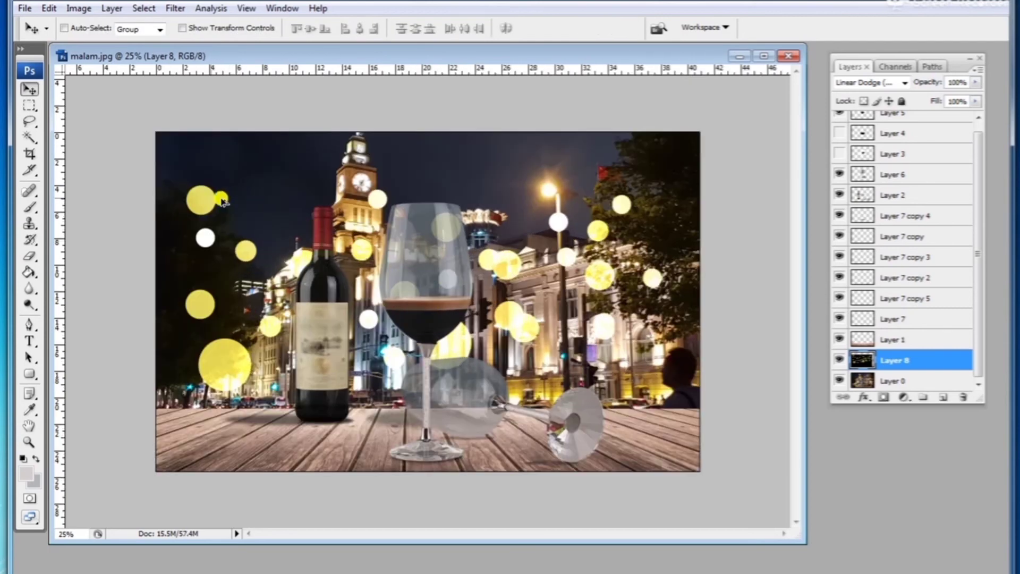
key(ctrl+j)
drag(219, 185, 338, 223)
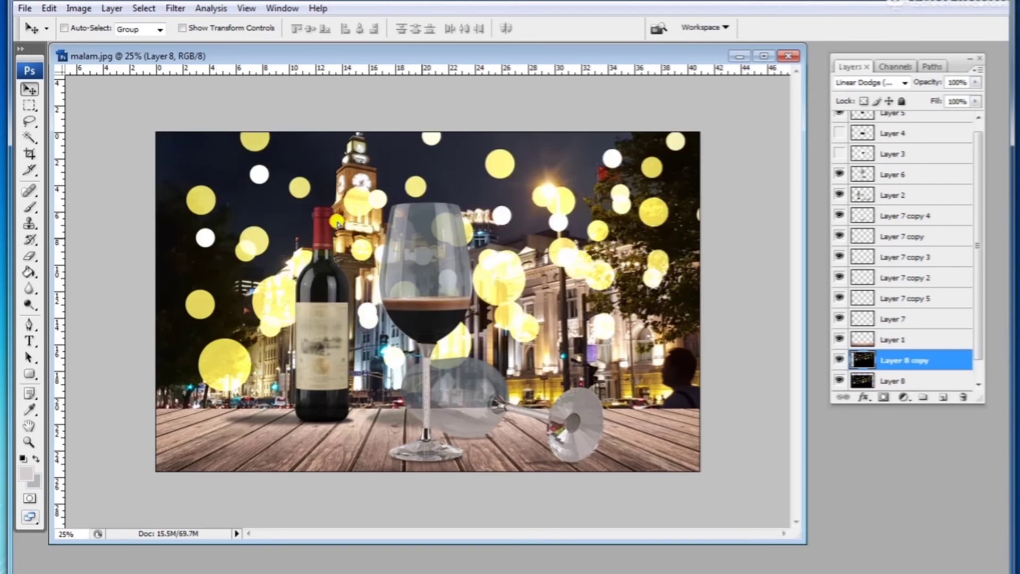
Step: Hide the bokeh copy and apply a Gaussian Blur of 14.8 pixels to the original bokeh layer
click(840, 360)
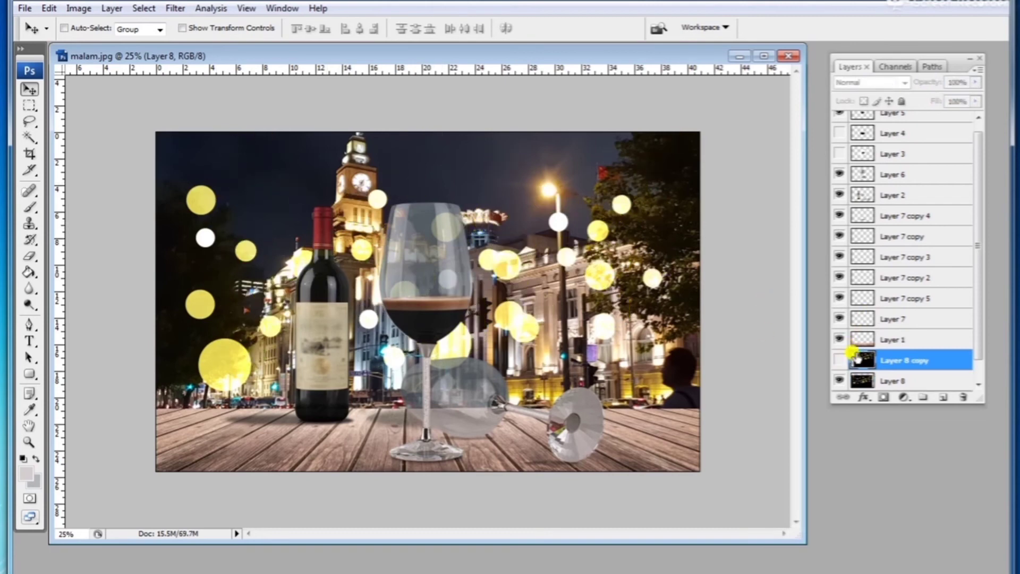
scroll(896, 383, down, 1)
click(896, 362)
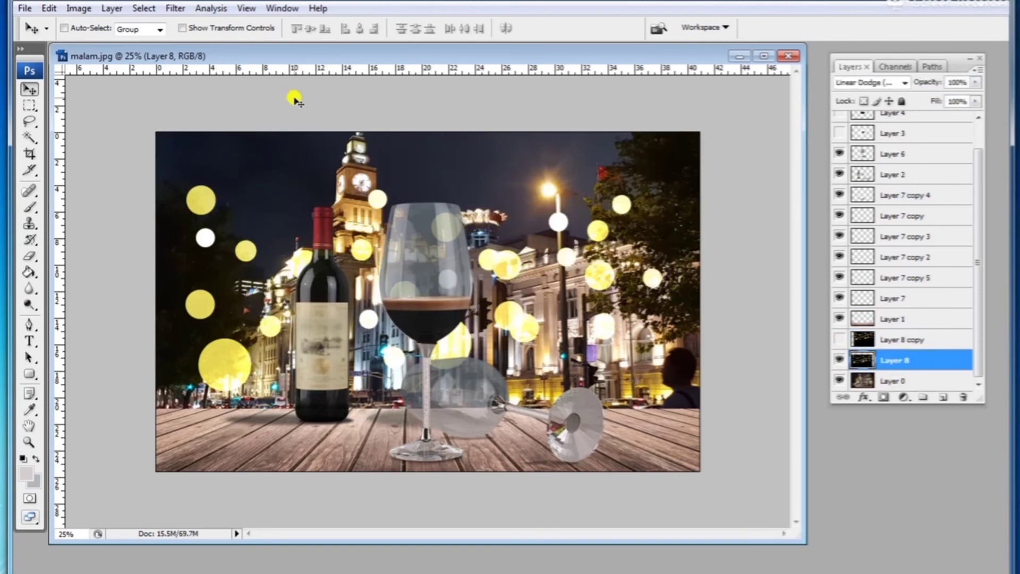
click(176, 8)
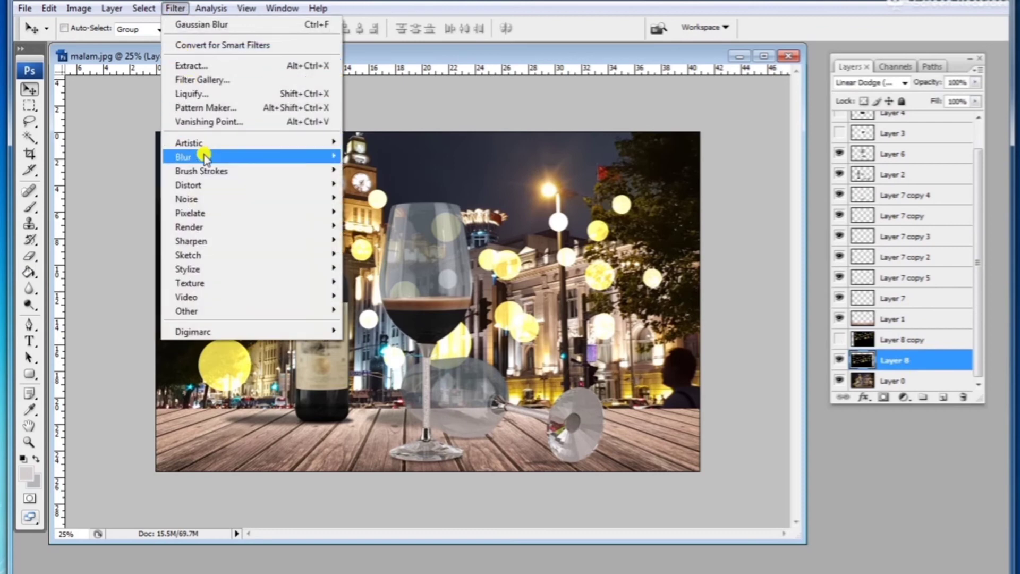
mouse_move(261, 157)
click(383, 212)
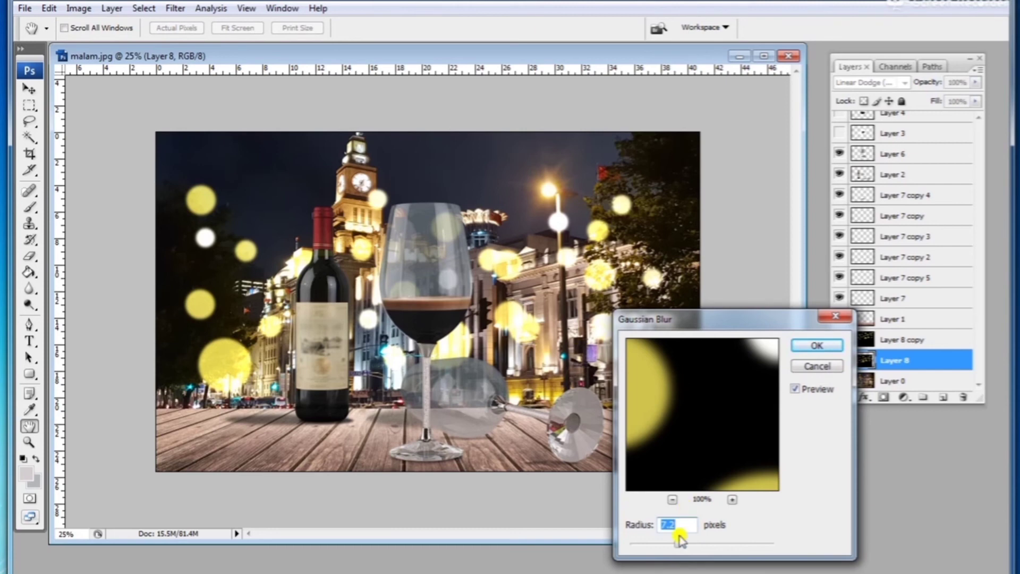
drag(690, 545, 695, 544)
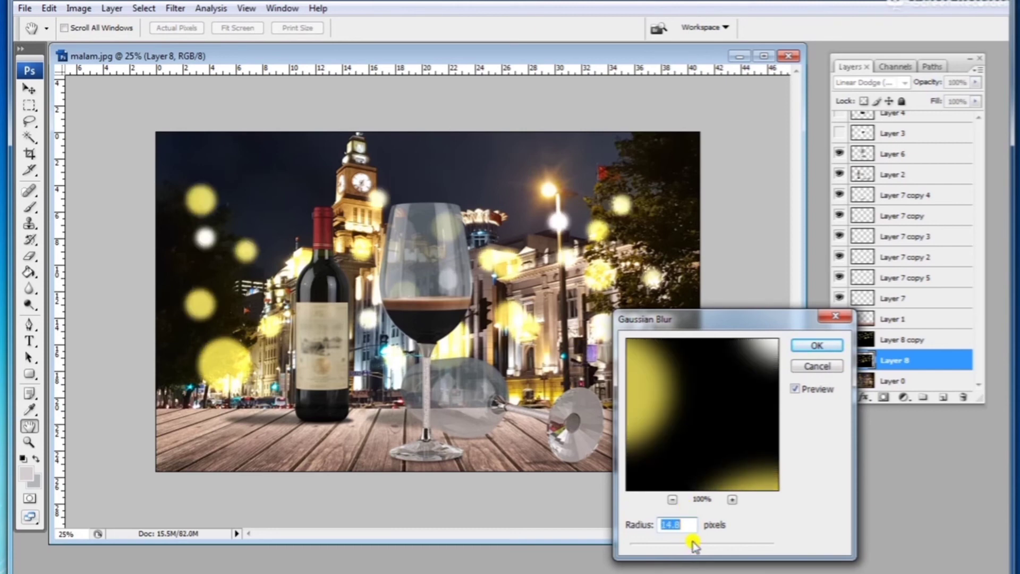
click(817, 346)
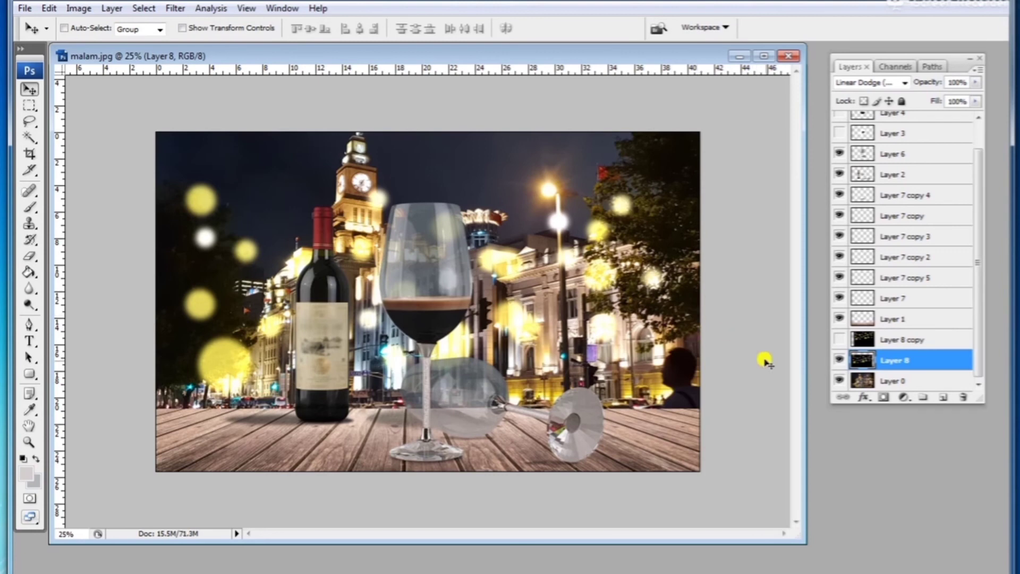
Step: Show the bokeh copy and scale it down into the lower right area of the scene
click(839, 339)
click(903, 339)
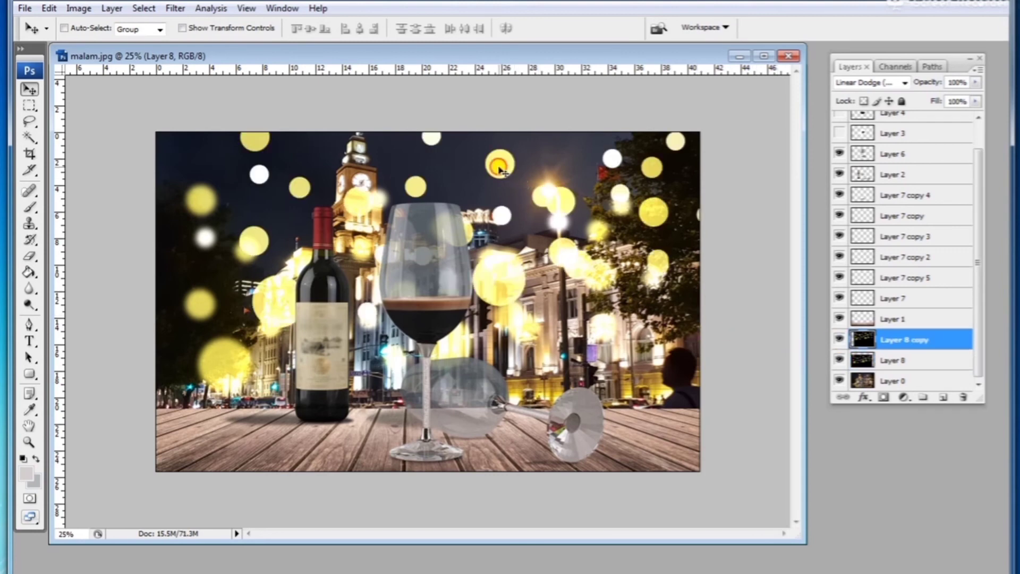
key(ctrl+t)
drag(722, 108, 594, 340)
key(Return)
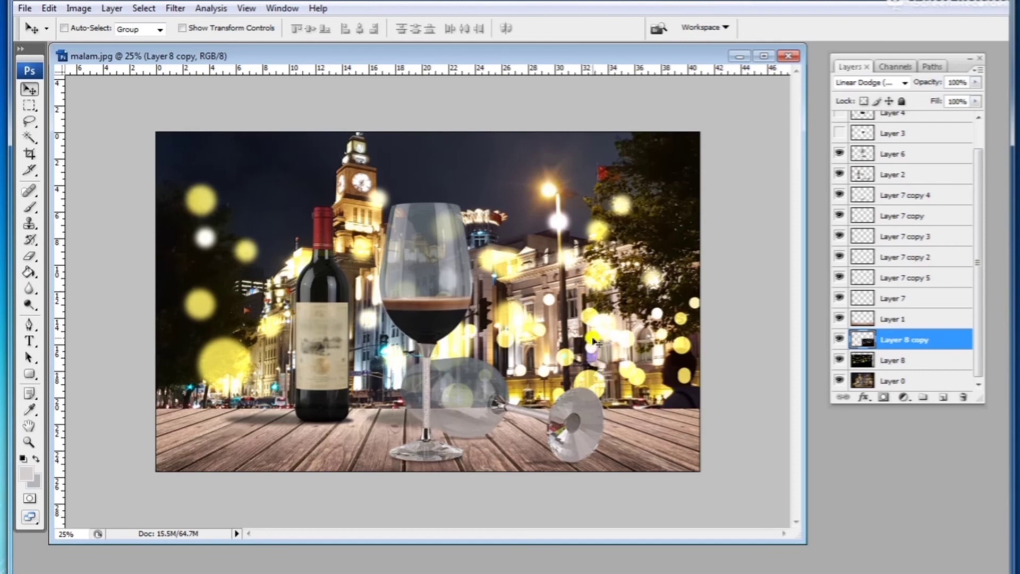
Step: Apply a lighter Gaussian Blur to the scaled-down bokeh copy
click(174, 8)
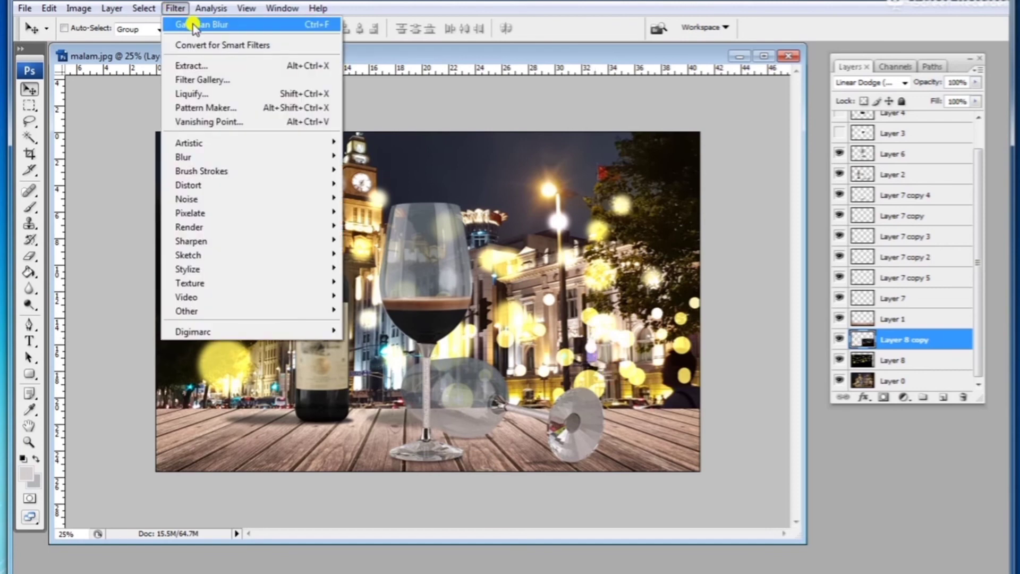
mouse_move(198, 158)
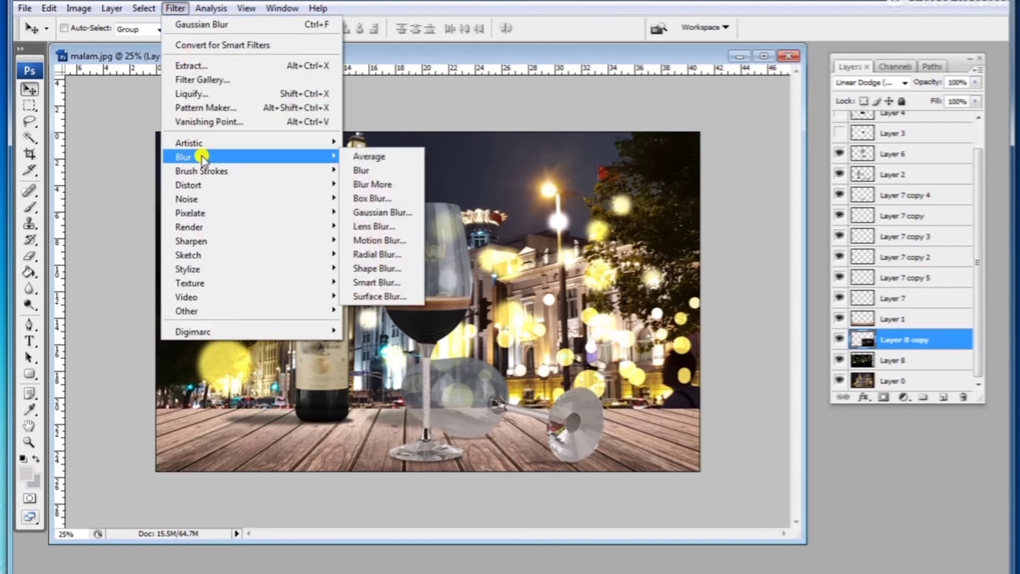
click(379, 213)
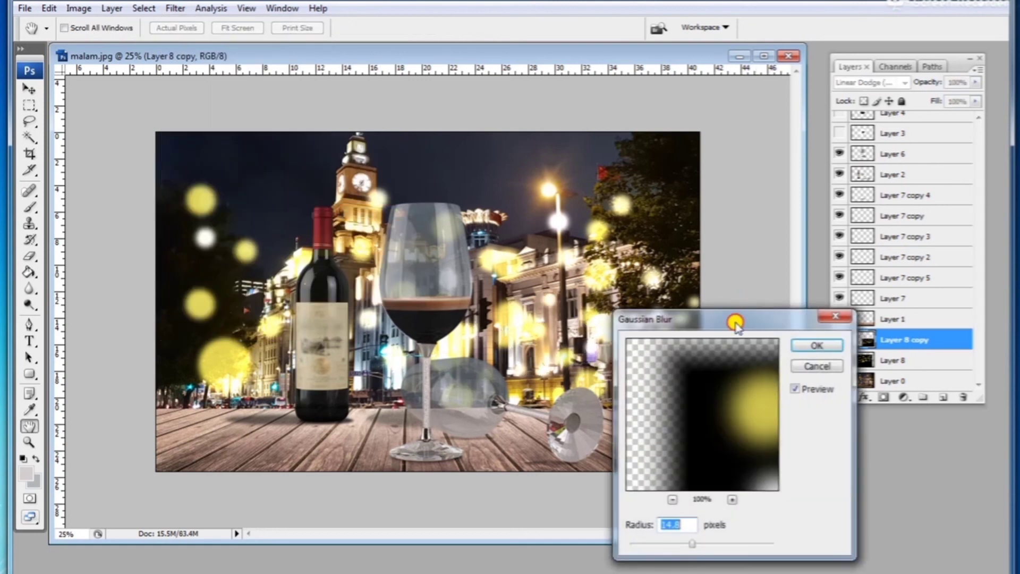
drag(733, 317, 827, 319)
drag(782, 546, 777, 546)
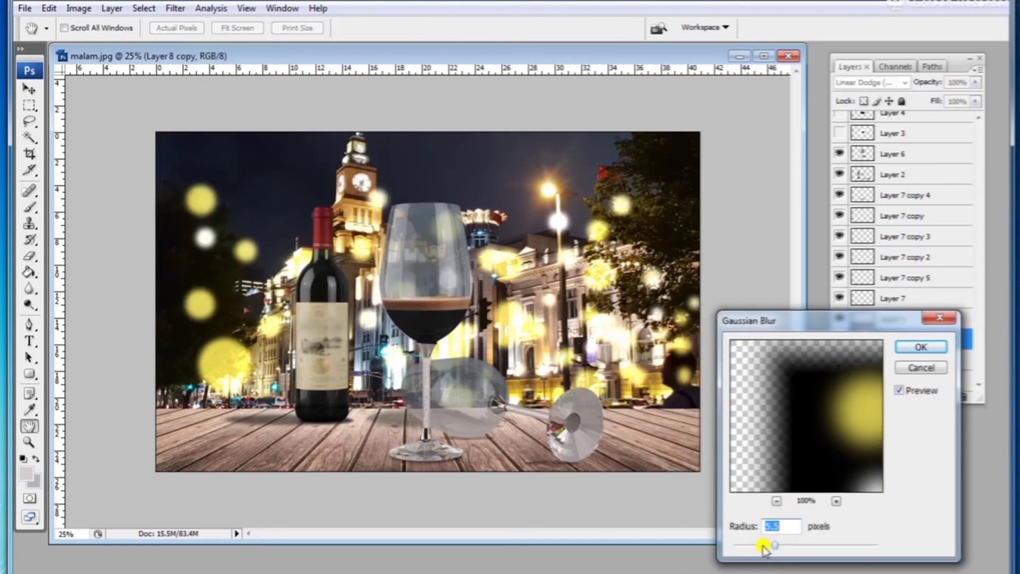
drag(775, 546, 759, 546)
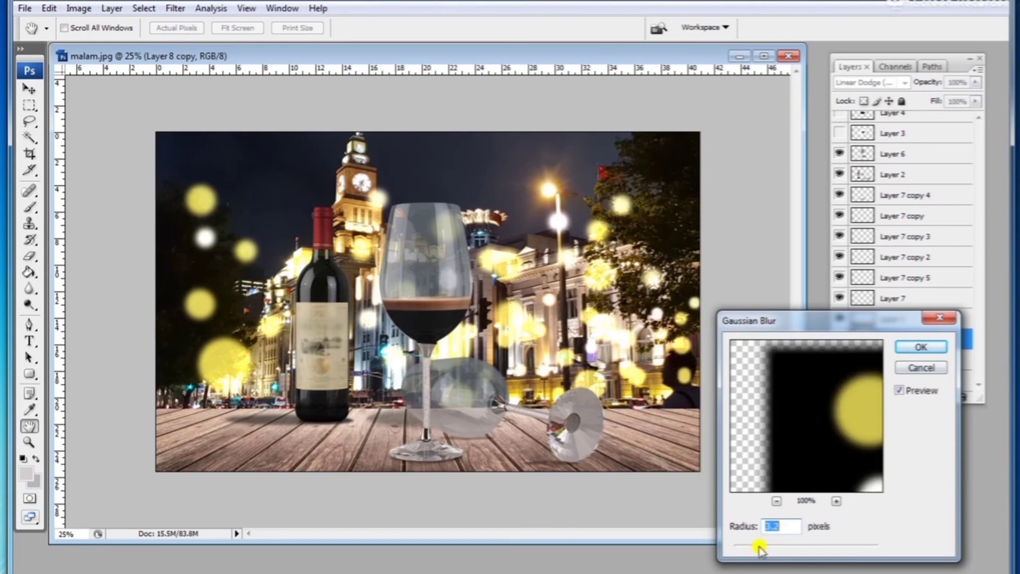
click(906, 348)
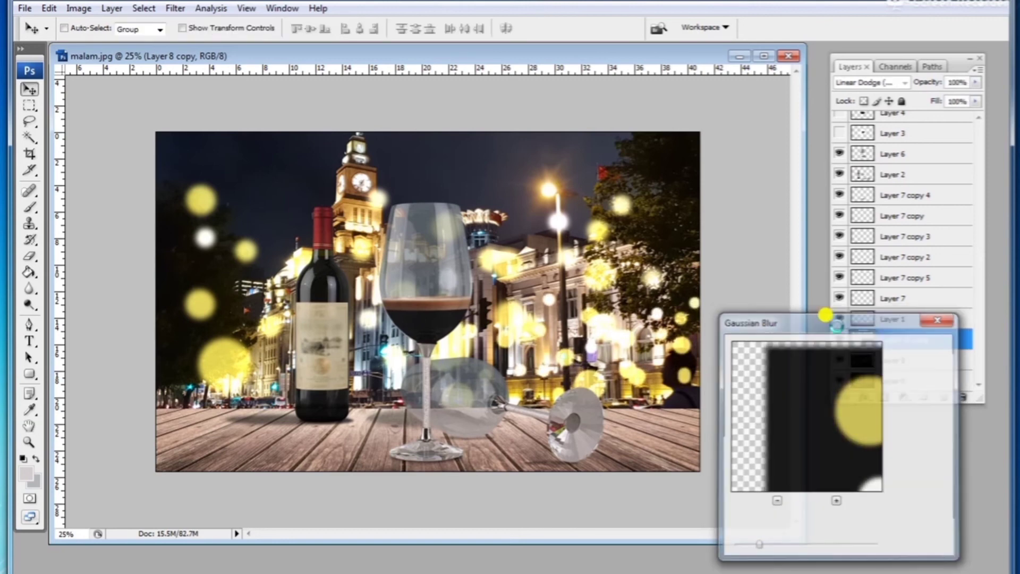
Step: Duplicate the small bokeh copy and place the duplicate over the left side of the scene
drag(444, 329, 422, 333)
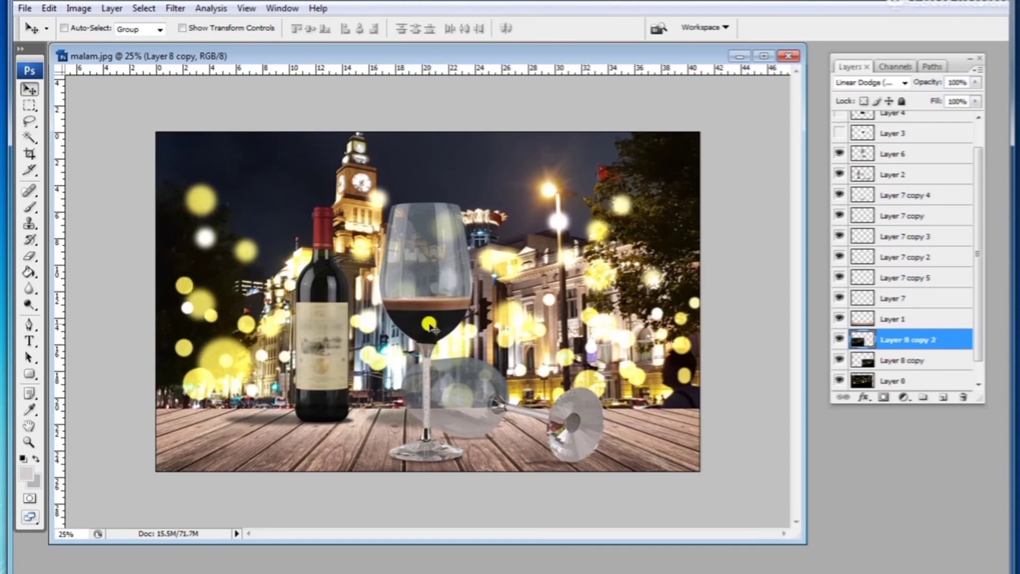
Step: Apply a Gaussian Blur to the city background photo layer
scroll(895, 375, down, 1)
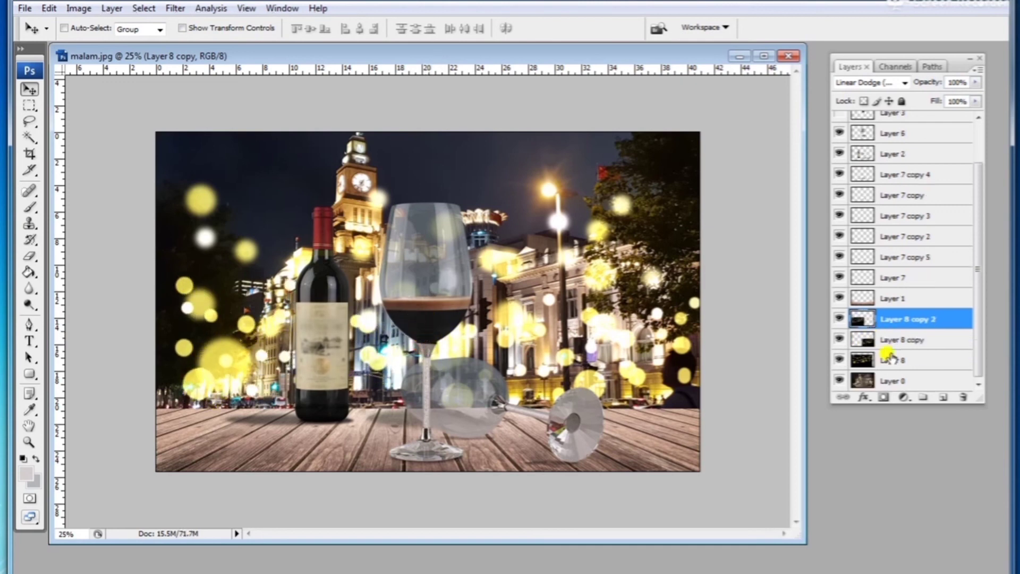
click(898, 381)
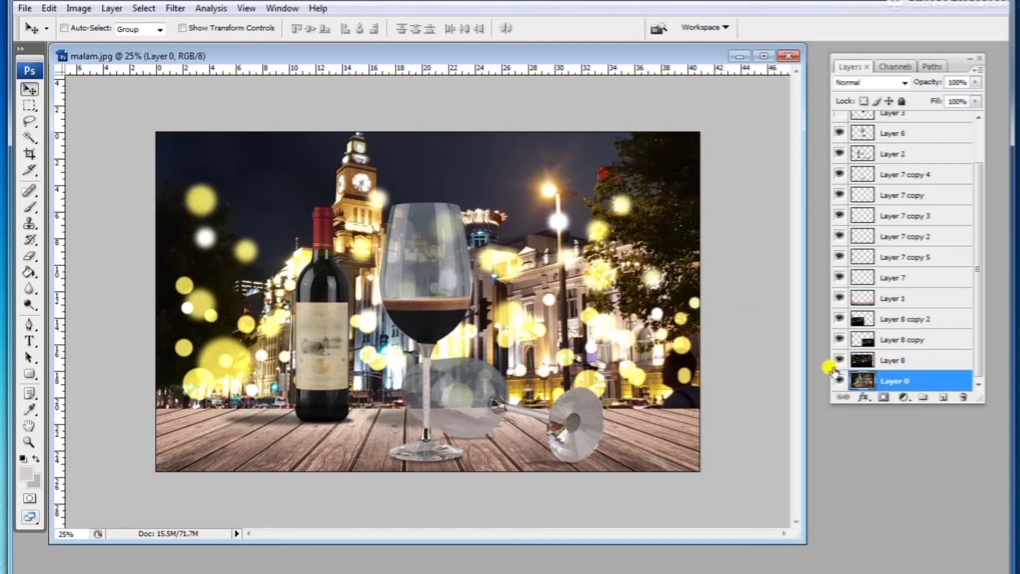
click(169, 12)
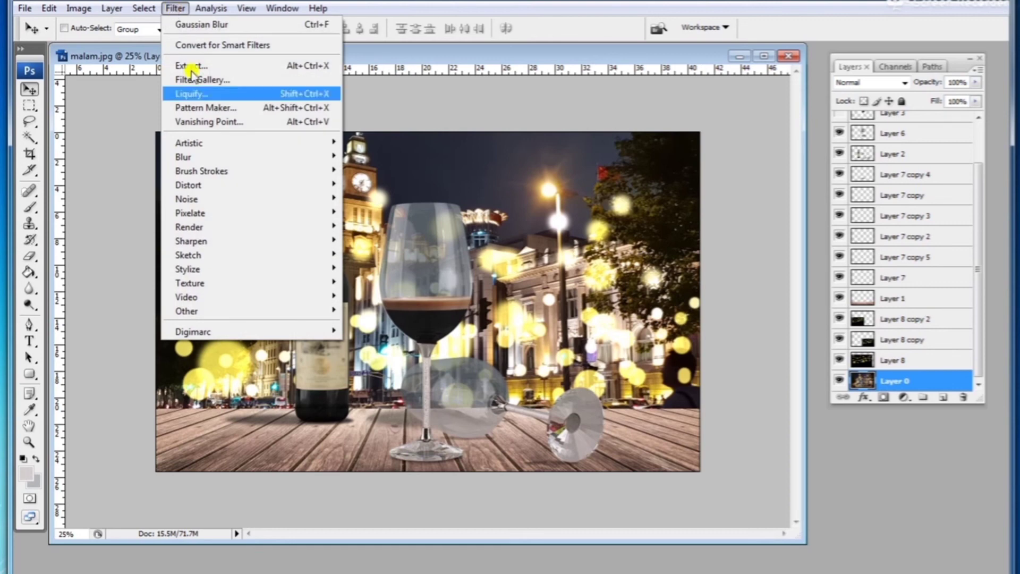
click(555, 102)
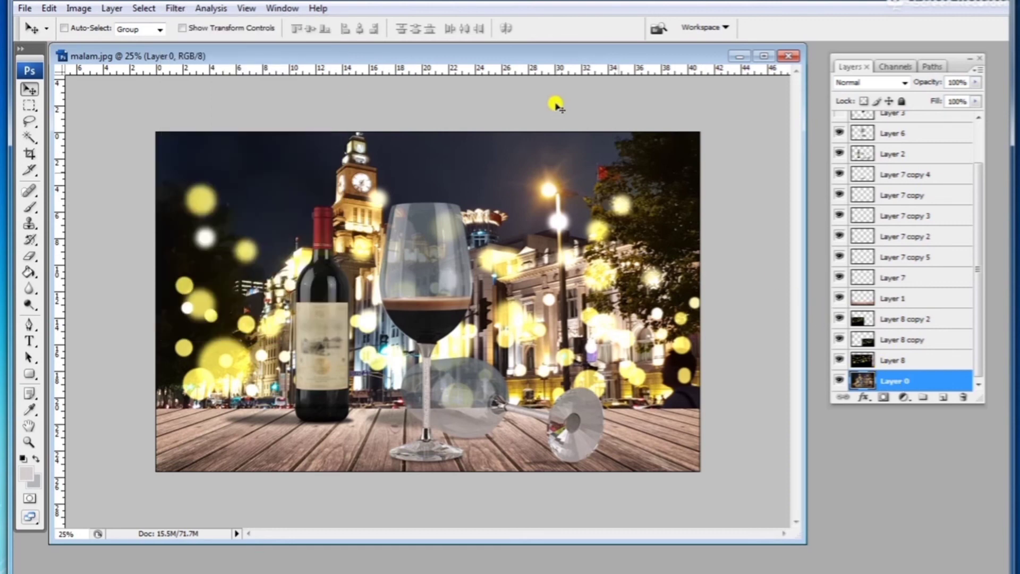
click(839, 381)
click(840, 382)
click(175, 8)
mouse_move(200, 154)
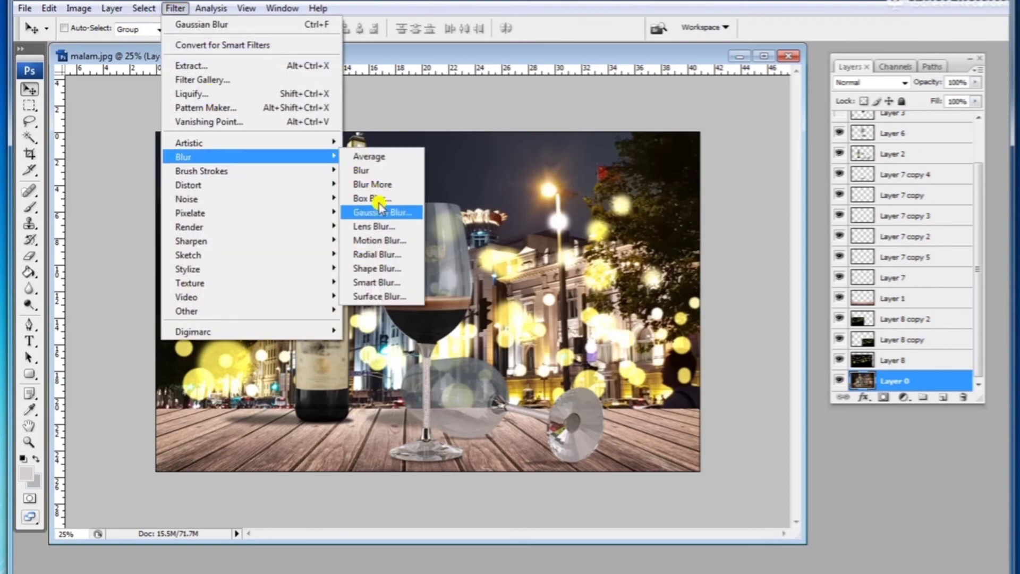
click(379, 208)
drag(765, 553, 786, 550)
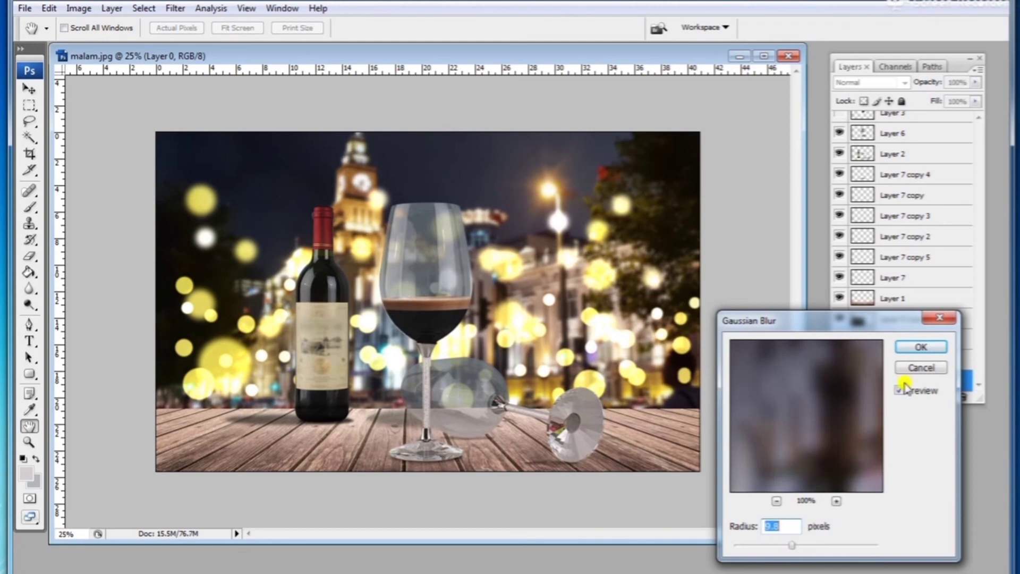
click(921, 346)
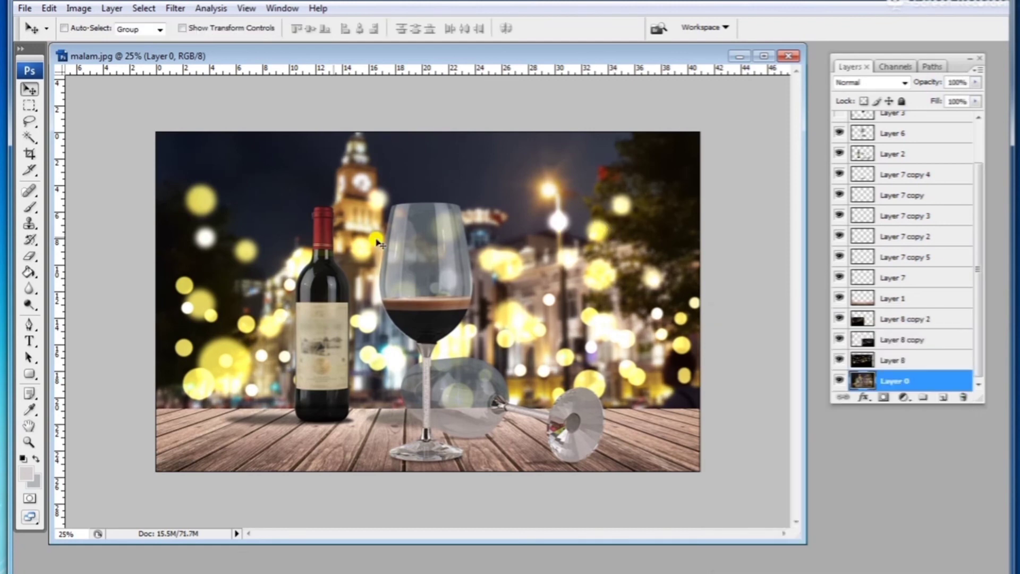
alt+click(464, 339)
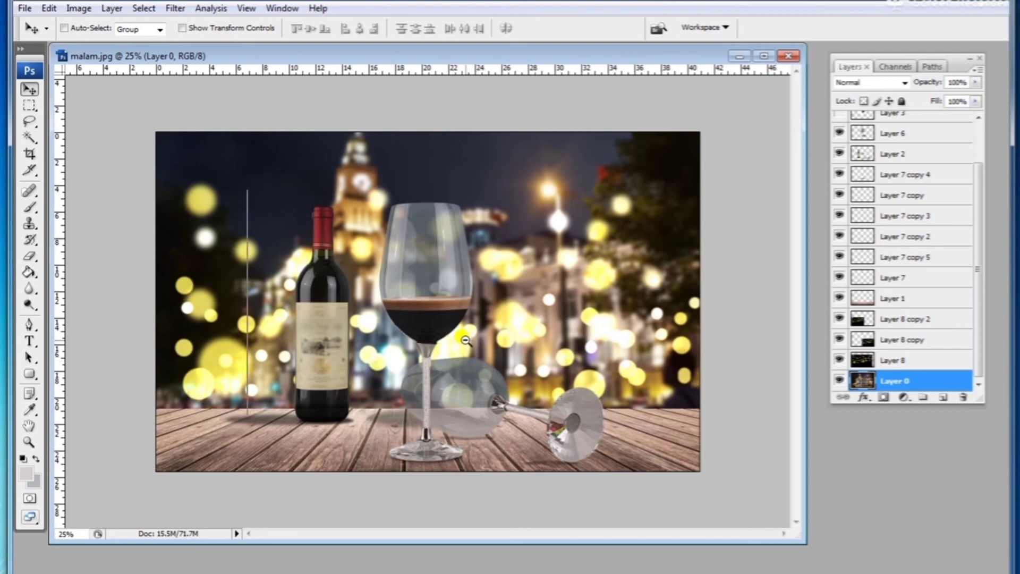
Step: Select the standing wine glass layer and lower its fill to 59%
ctrl+click(455, 333)
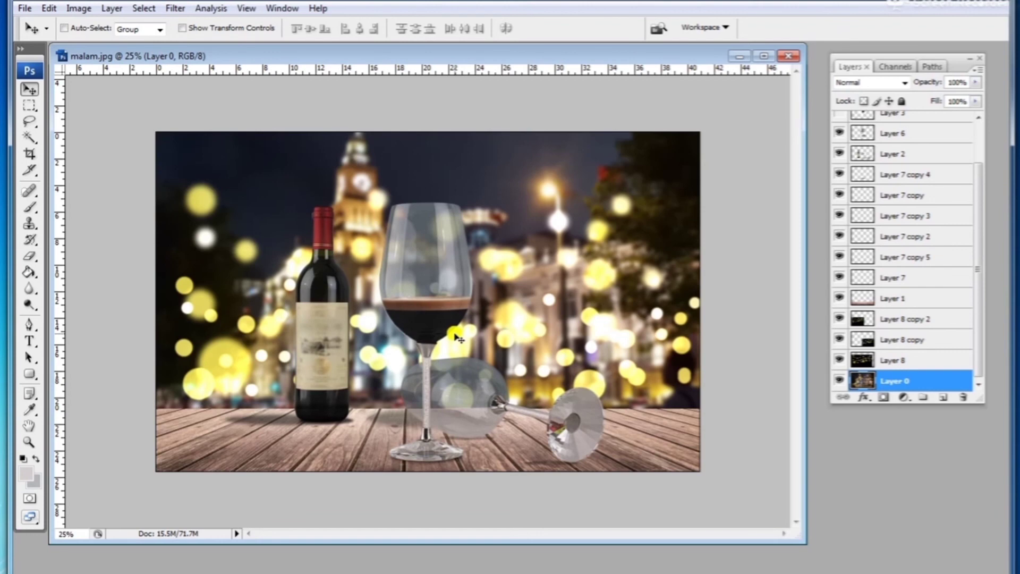
ctrl+click(440, 275)
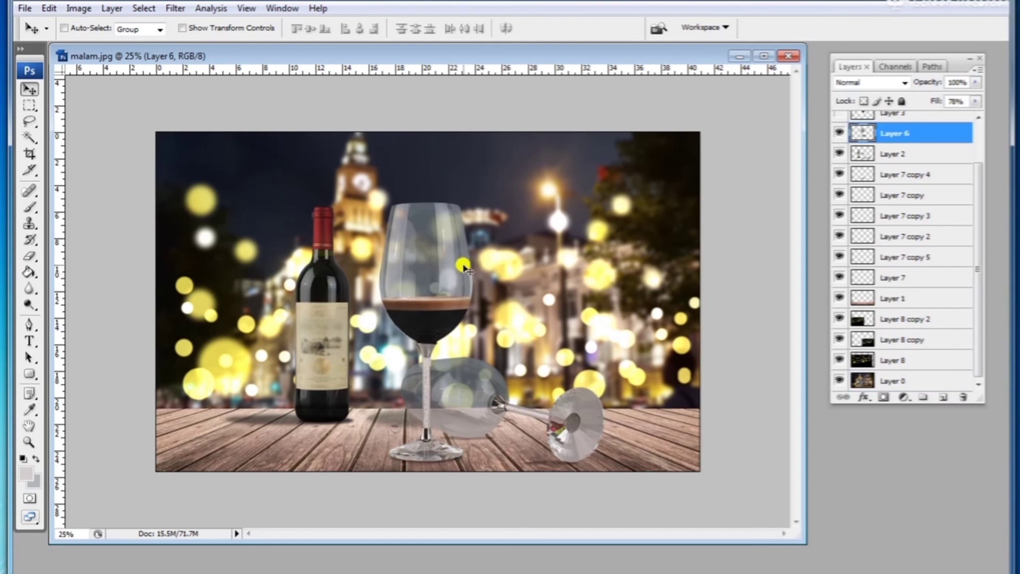
click(974, 102)
drag(967, 114, 949, 115)
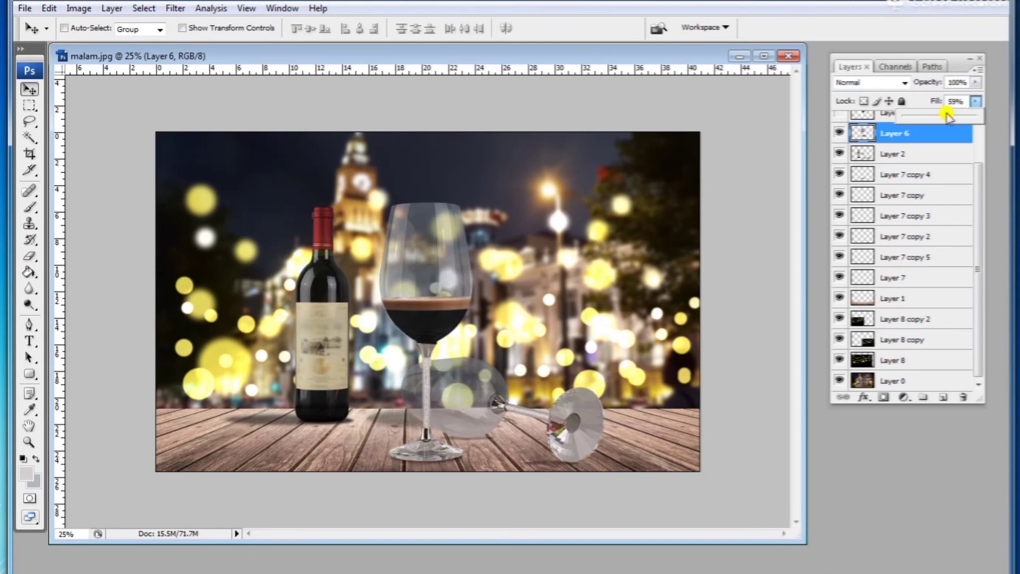
Step: Apply a Gaussian Blur with a 1.4 pixel radius to the standing wine glass layer
click(432, 338)
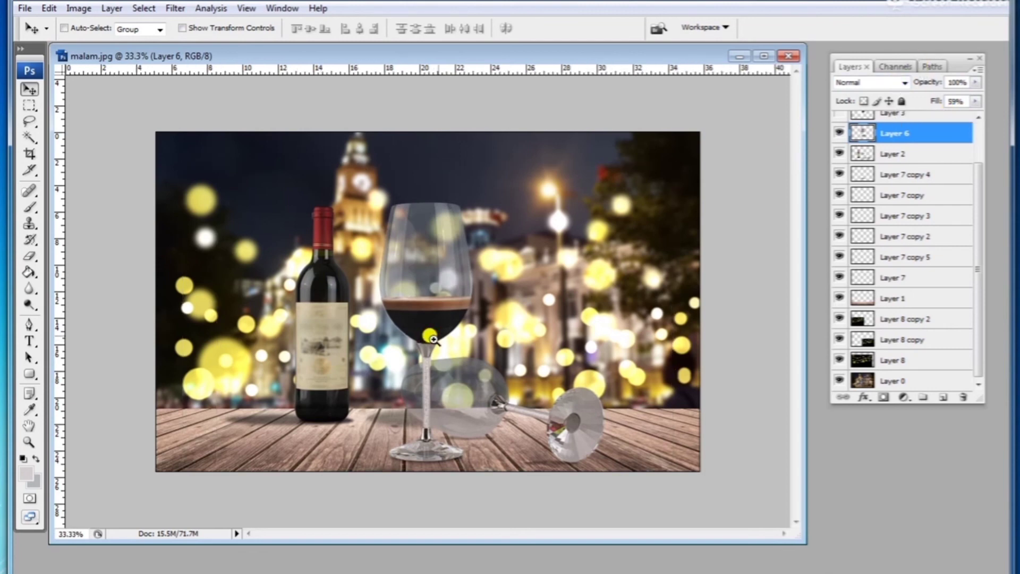
drag(801, 538, 894, 548)
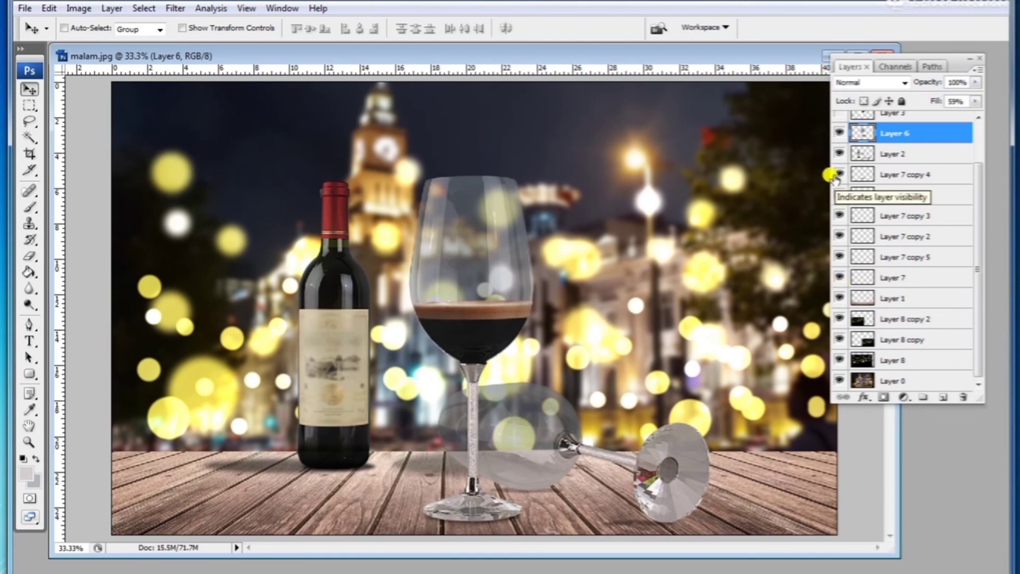
click(839, 155)
click(839, 154)
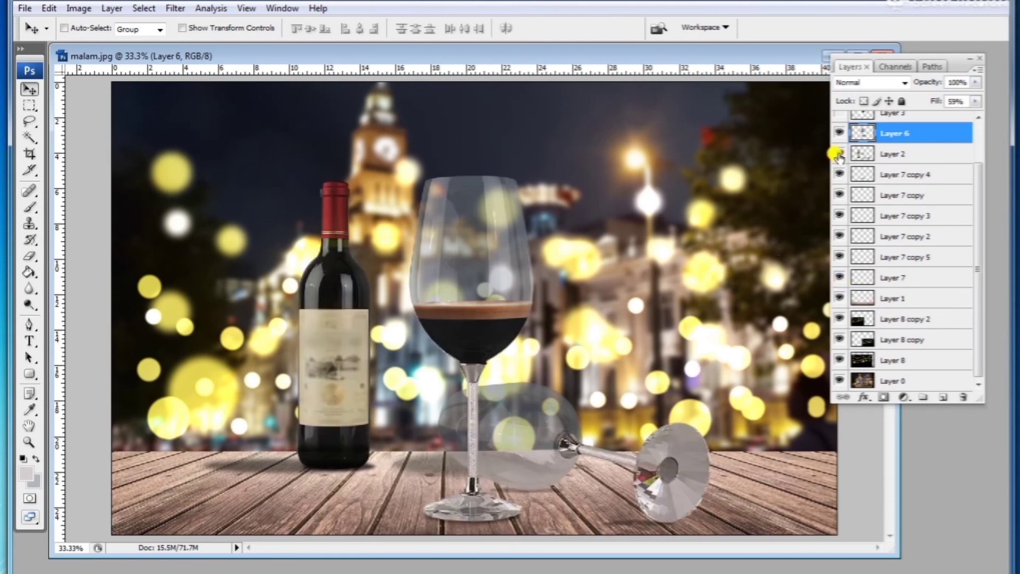
click(840, 133)
click(840, 133)
click(177, 8)
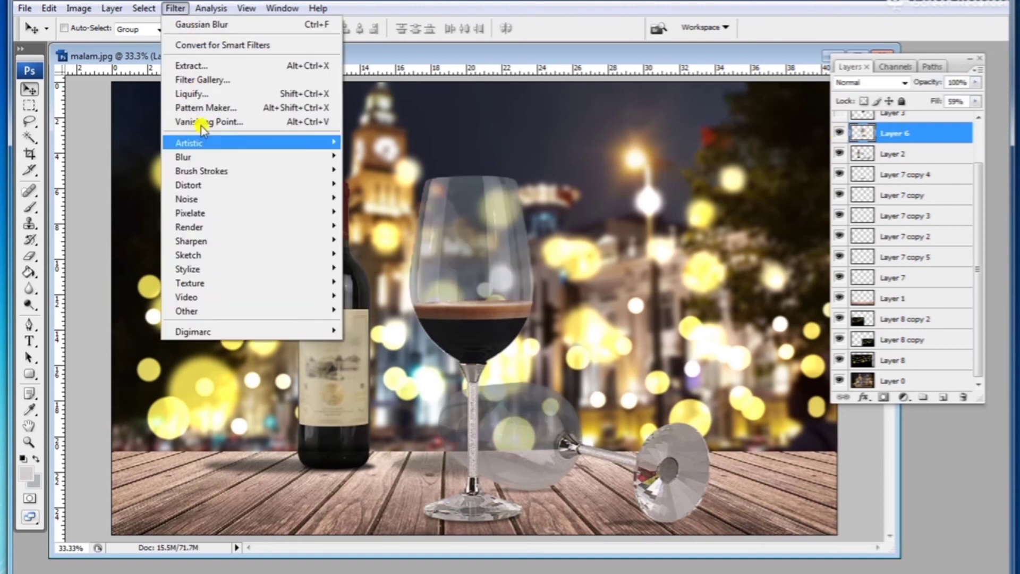
mouse_move(203, 157)
click(375, 215)
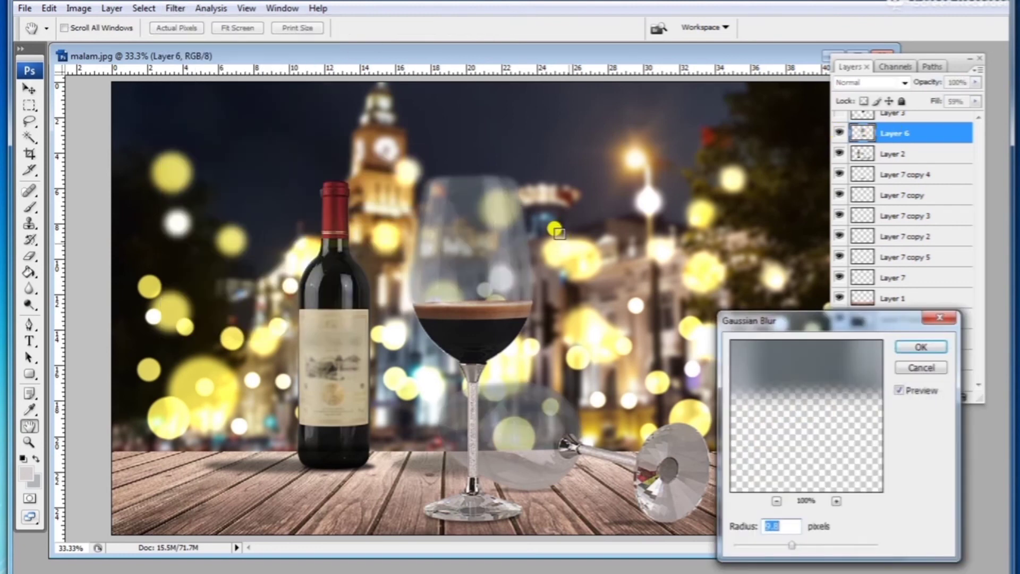
drag(792, 545, 744, 548)
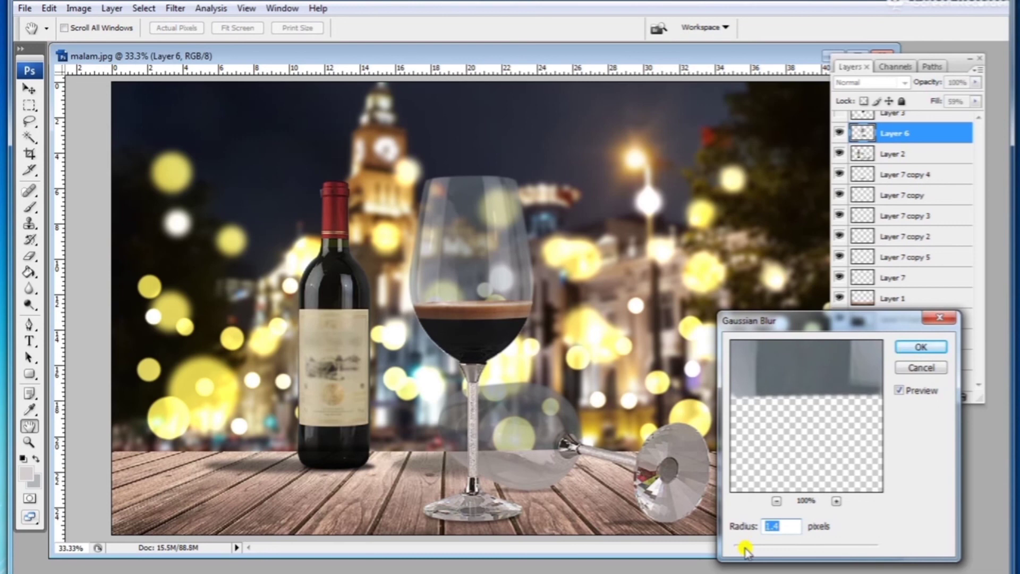
click(920, 347)
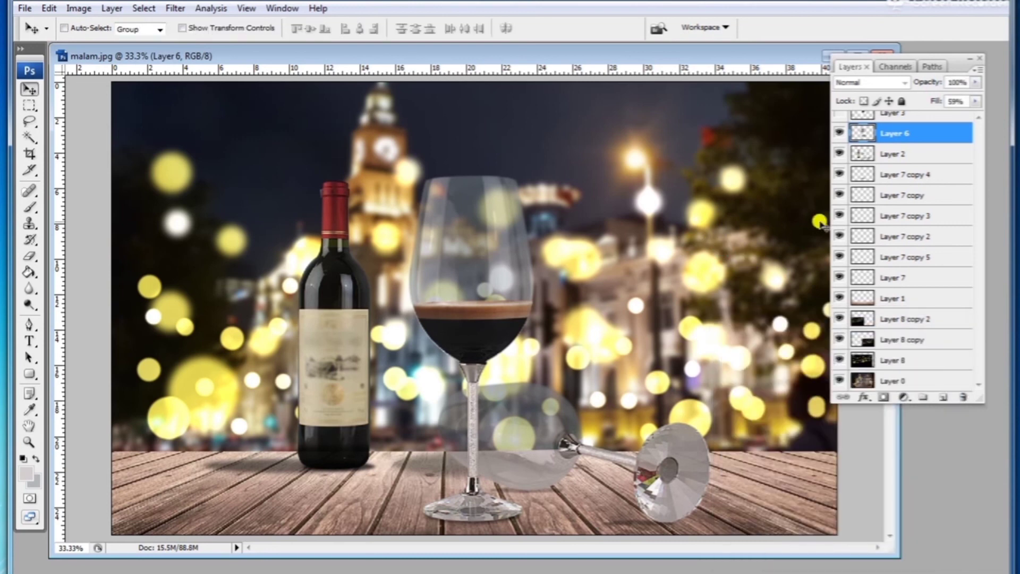
Step: Apply the same 1.4 pixel Gaussian Blur to Layer 2
click(840, 154)
click(839, 154)
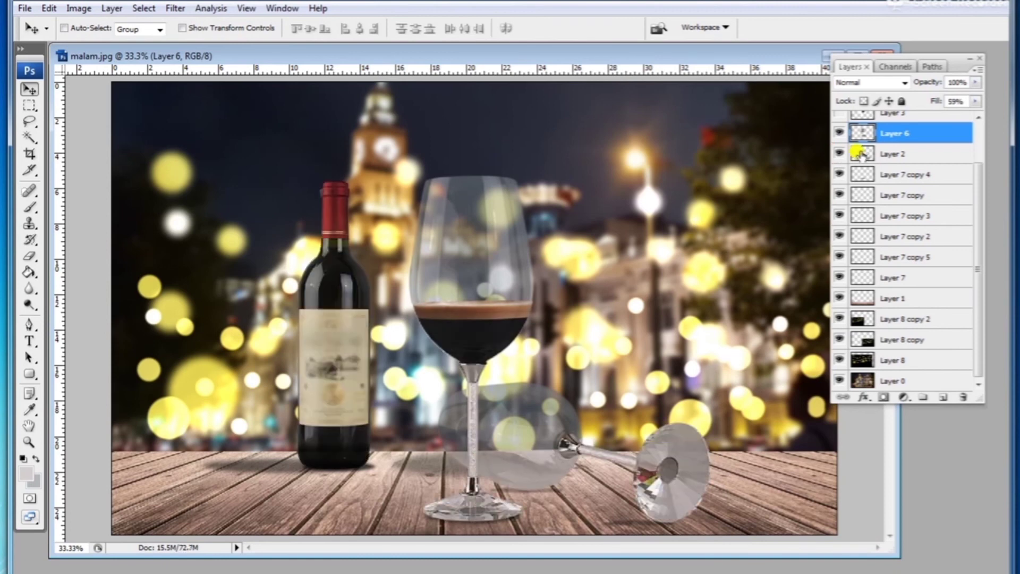
click(882, 154)
click(169, 10)
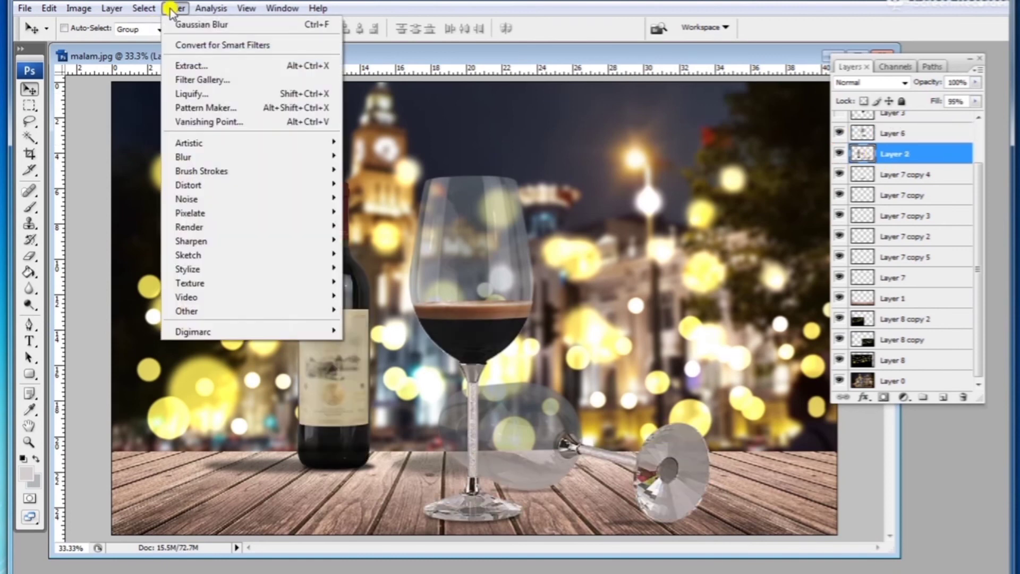
mouse_move(335, 157)
click(376, 212)
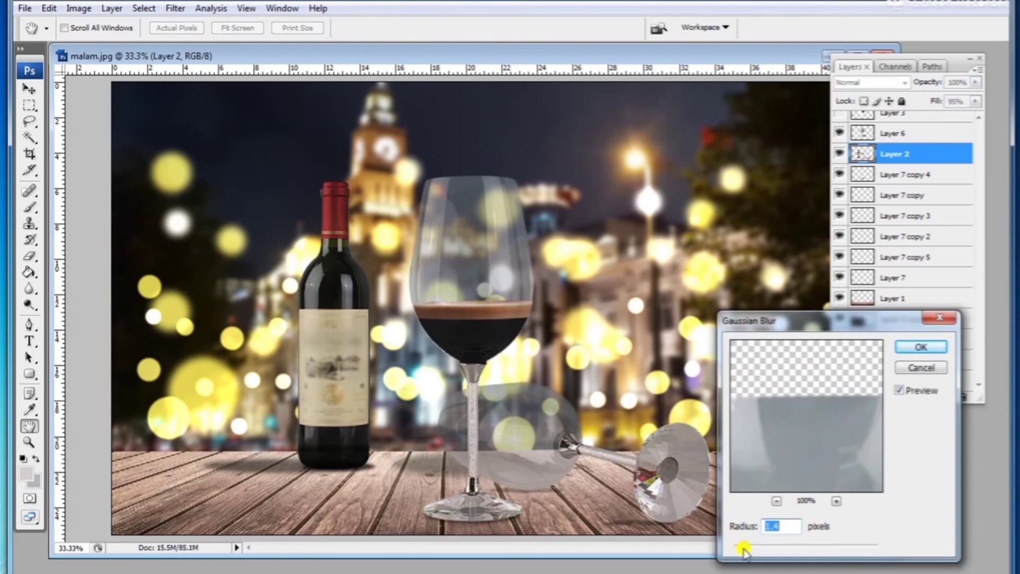
click(921, 346)
scroll(524, 334, down, 1)
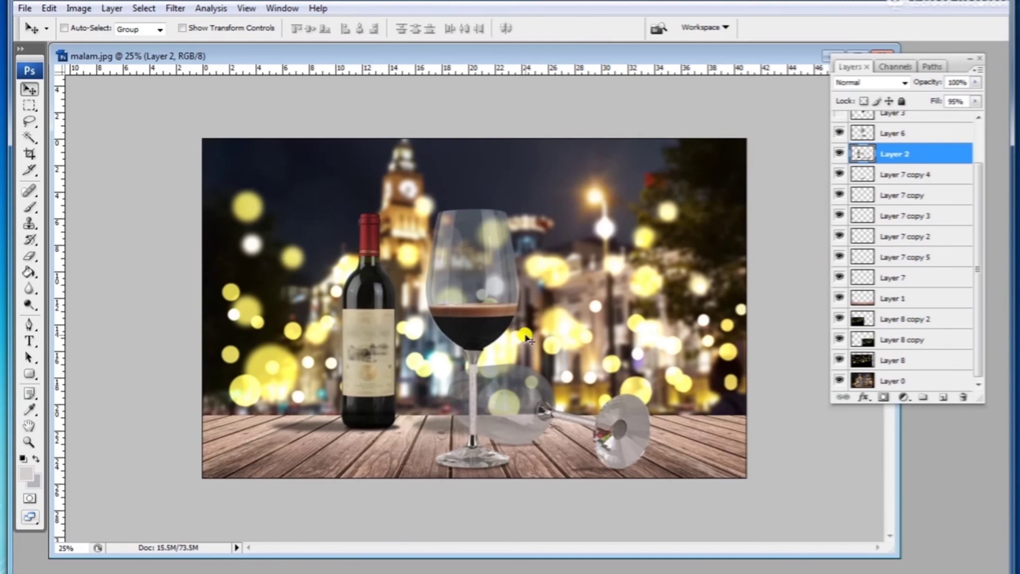
Step: Set the standing wine glass layer's fill to 73%
click(882, 132)
click(976, 102)
drag(948, 115, 958, 116)
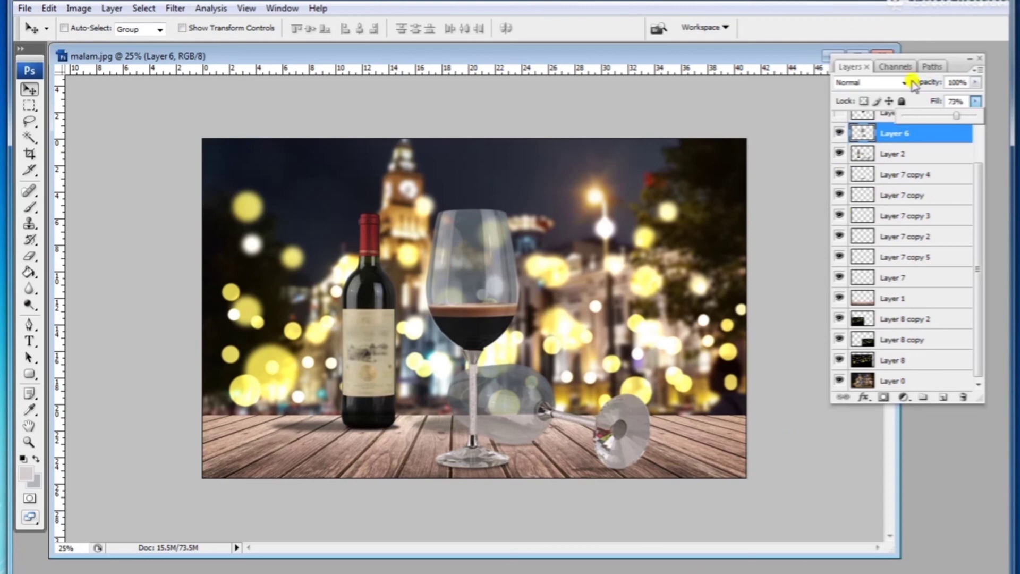
click(979, 59)
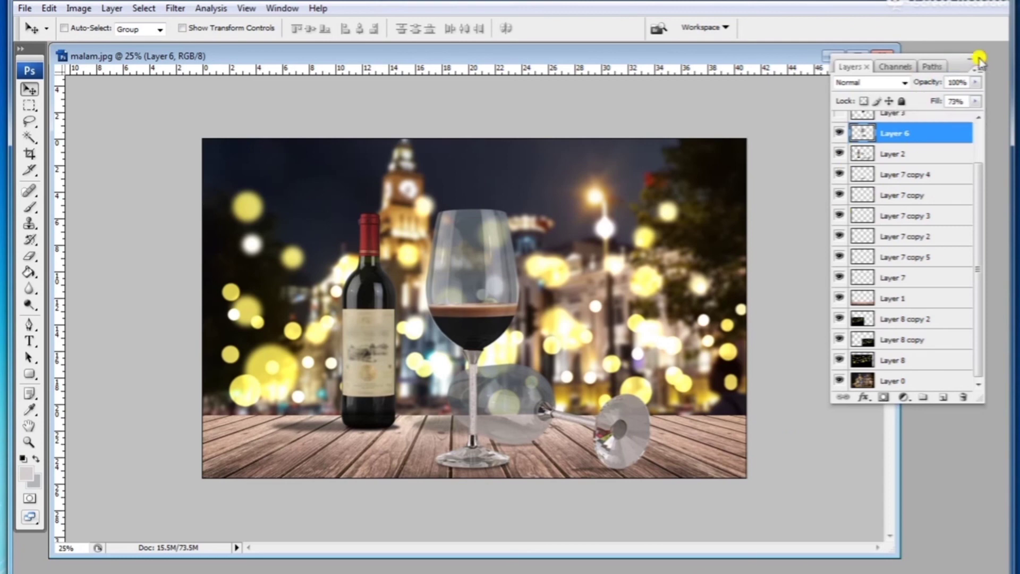
click(979, 60)
key(ctrl+plus)
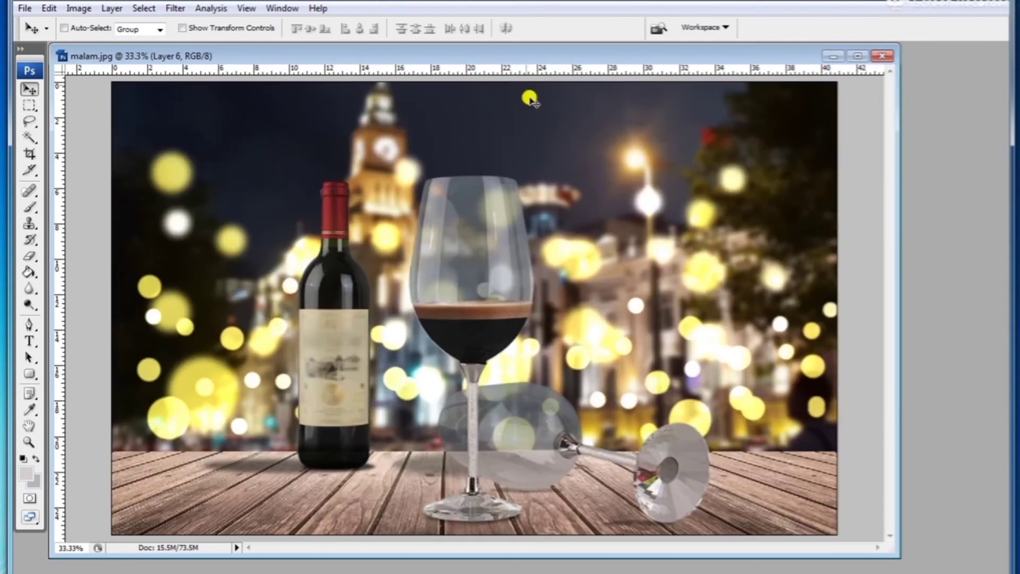
drag(893, 552, 979, 566)
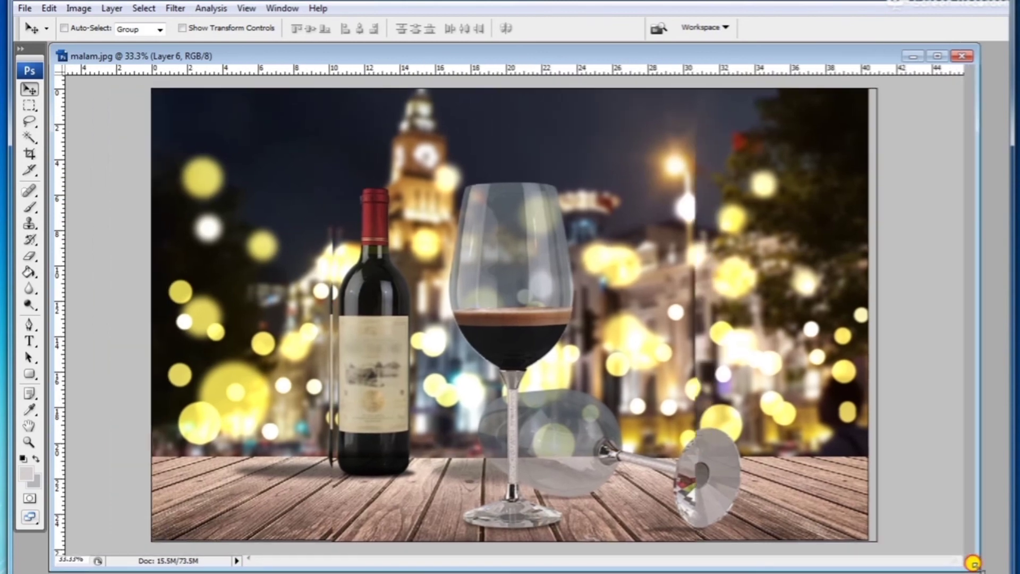
alt+click(599, 380)
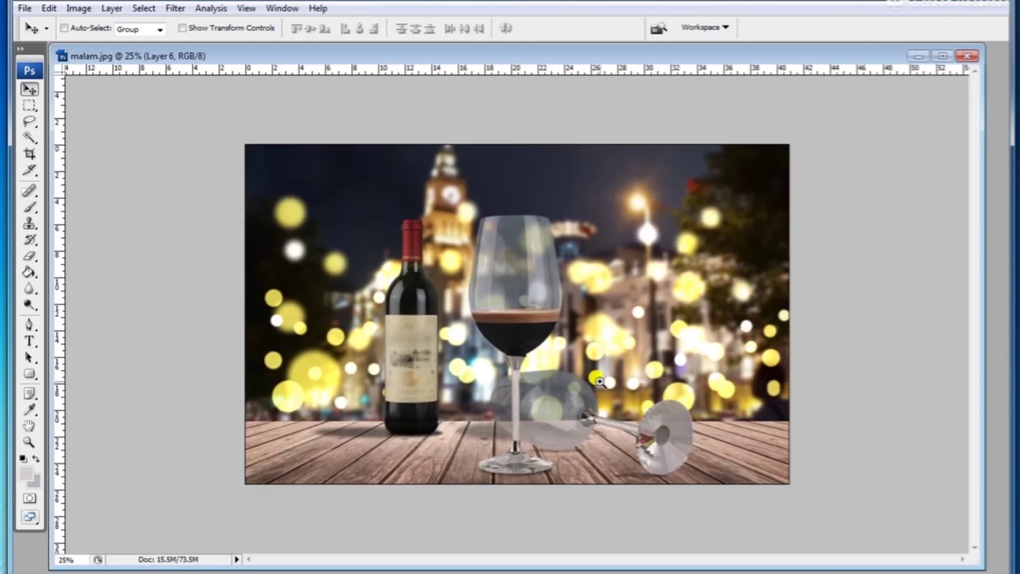
click(581, 346)
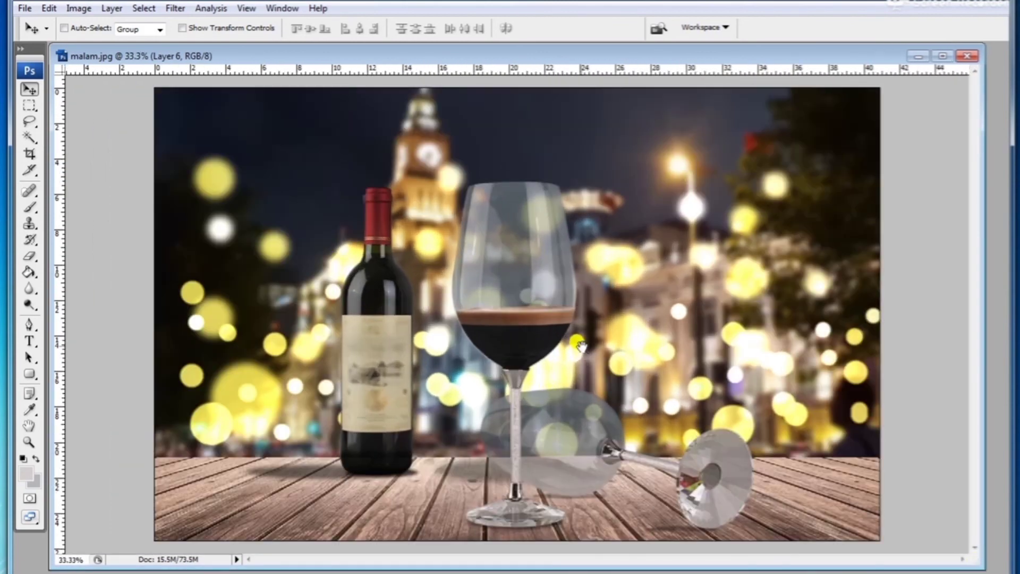